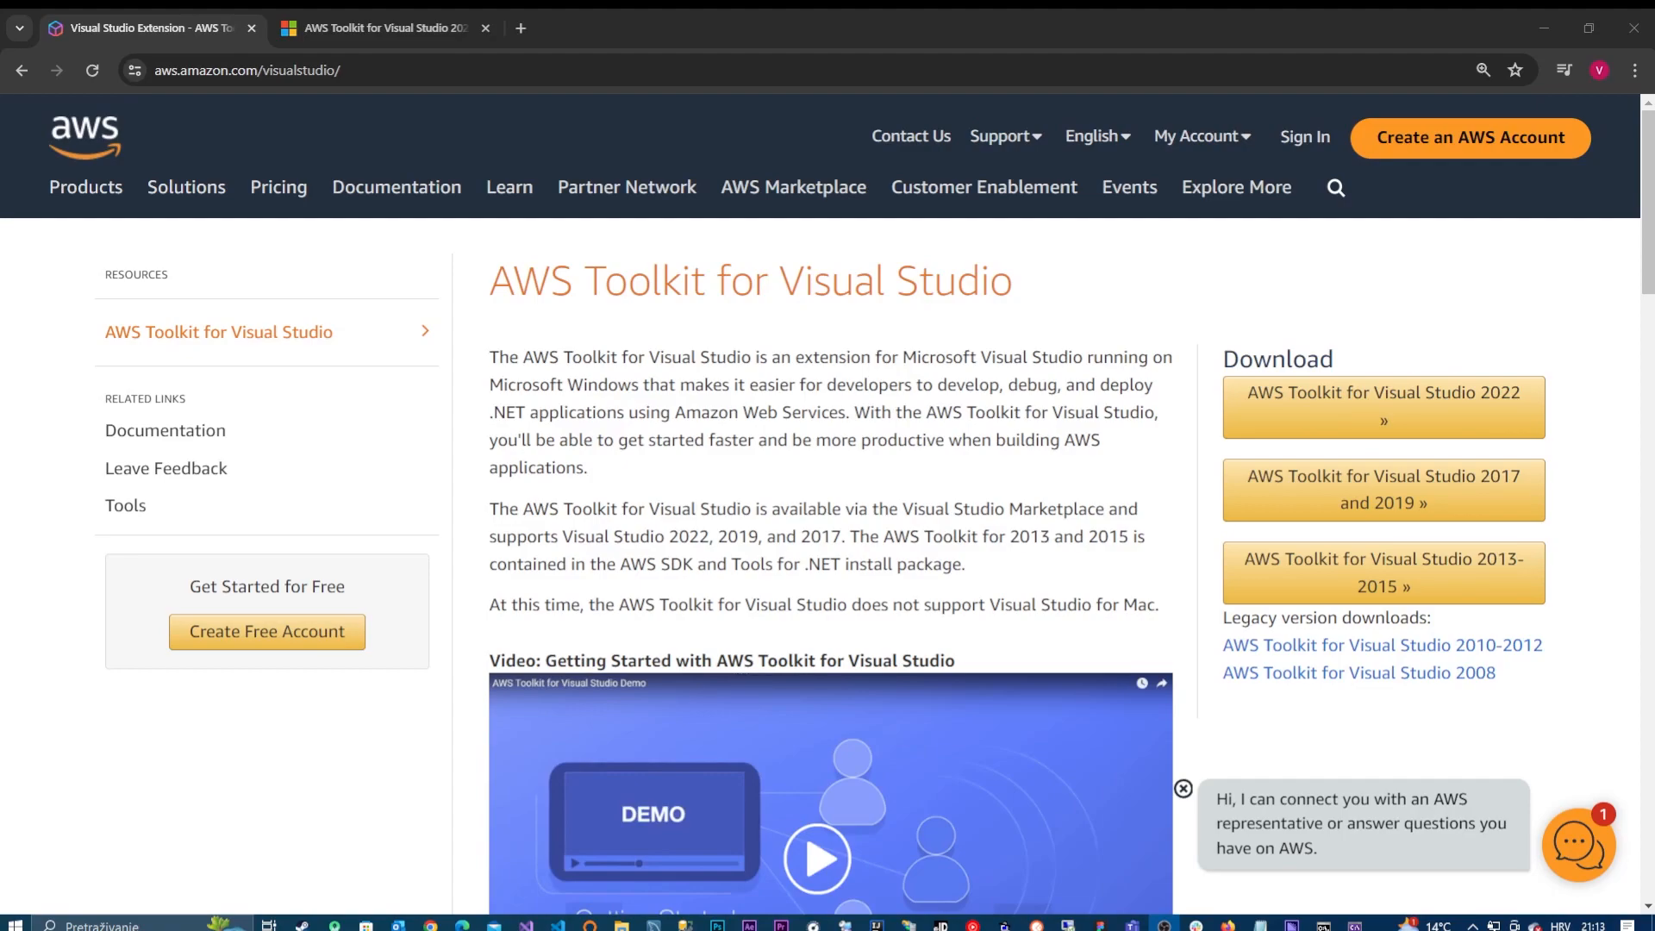
Step: Read the AWS Toolkit for Visual Studio page, covering its .NET development, Dive into AWS and Publish Applications sections
scroll(783, 491, down, 8)
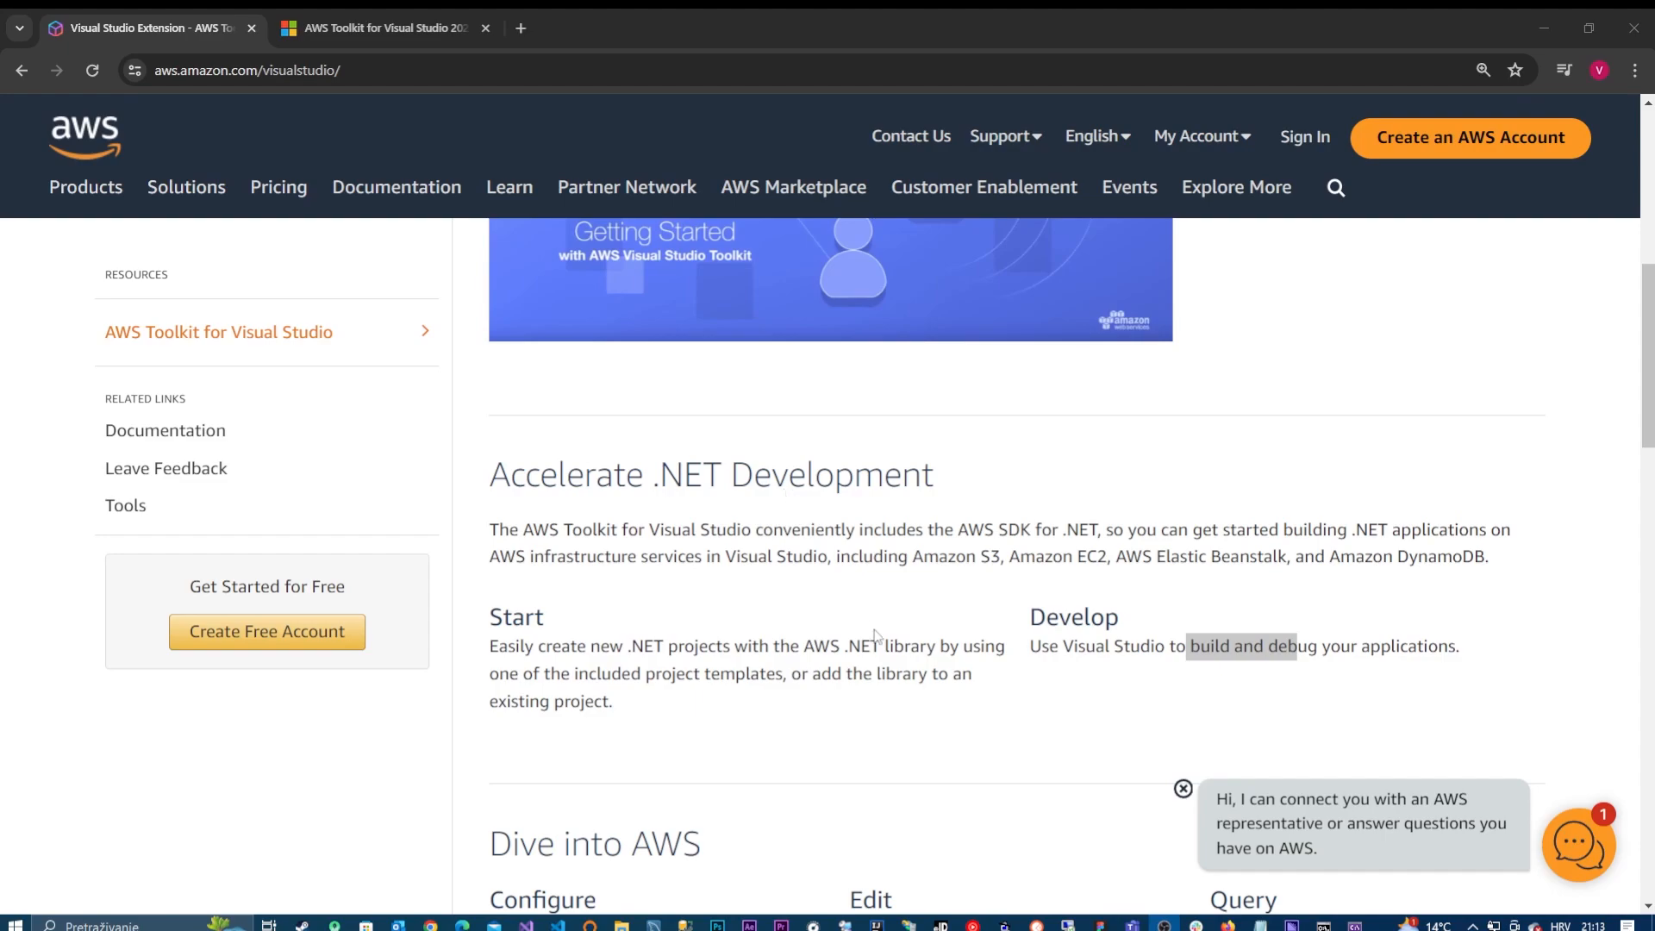
click(1217, 638)
scroll(1217, 638, down, 2)
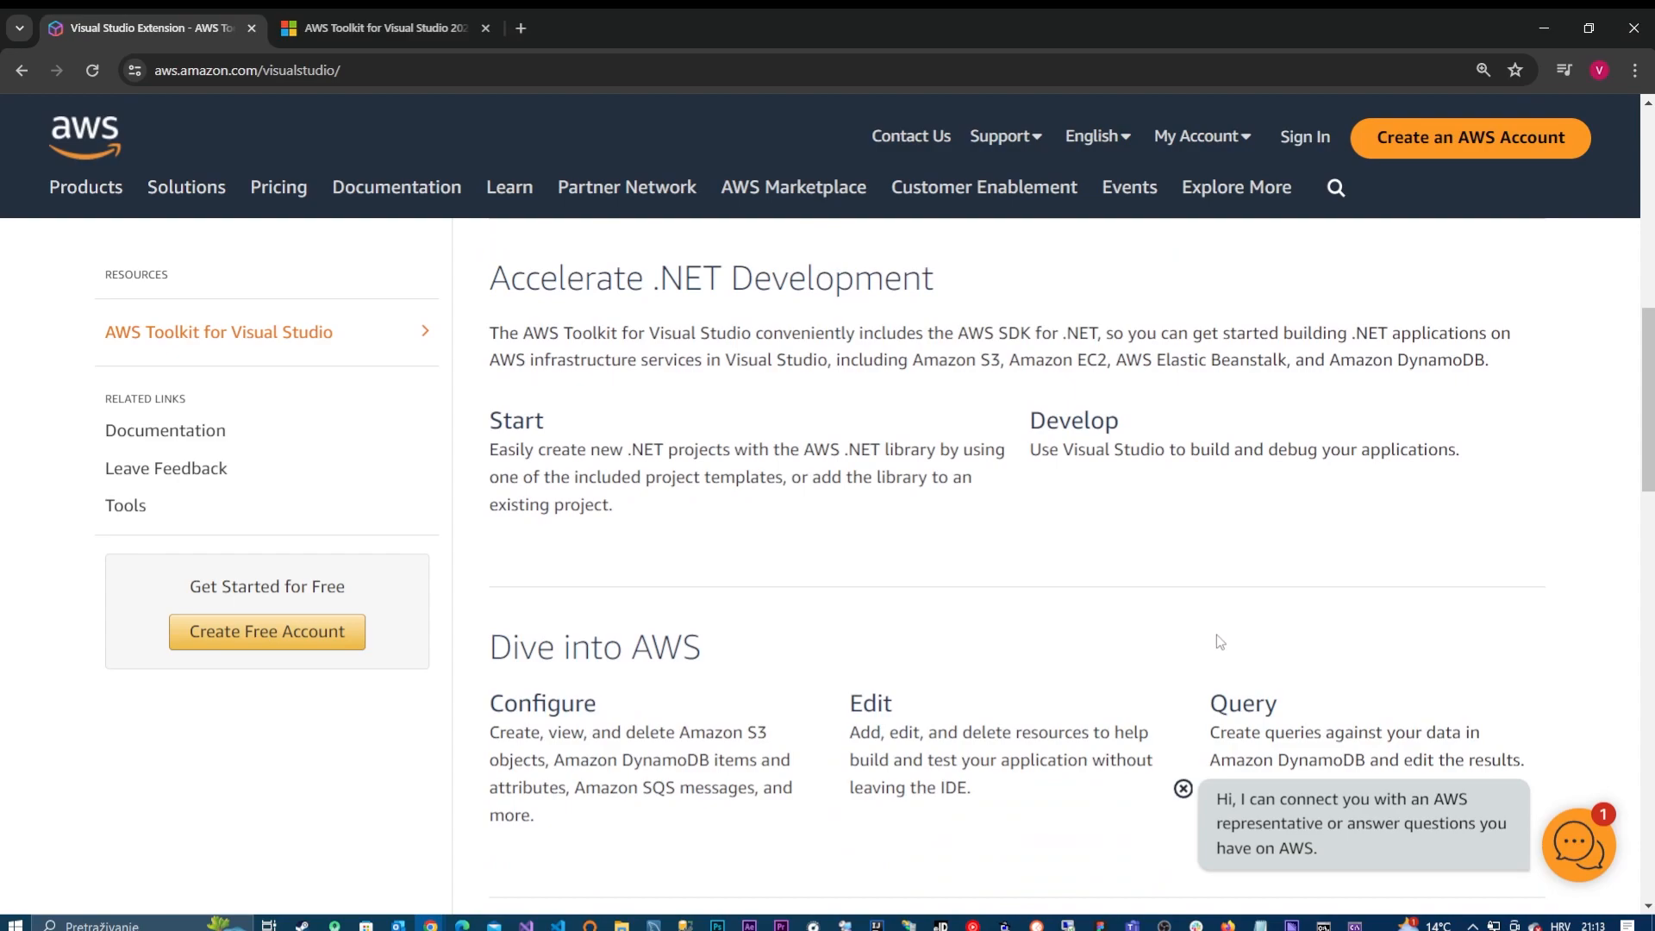
scroll(1218, 641, down, 2)
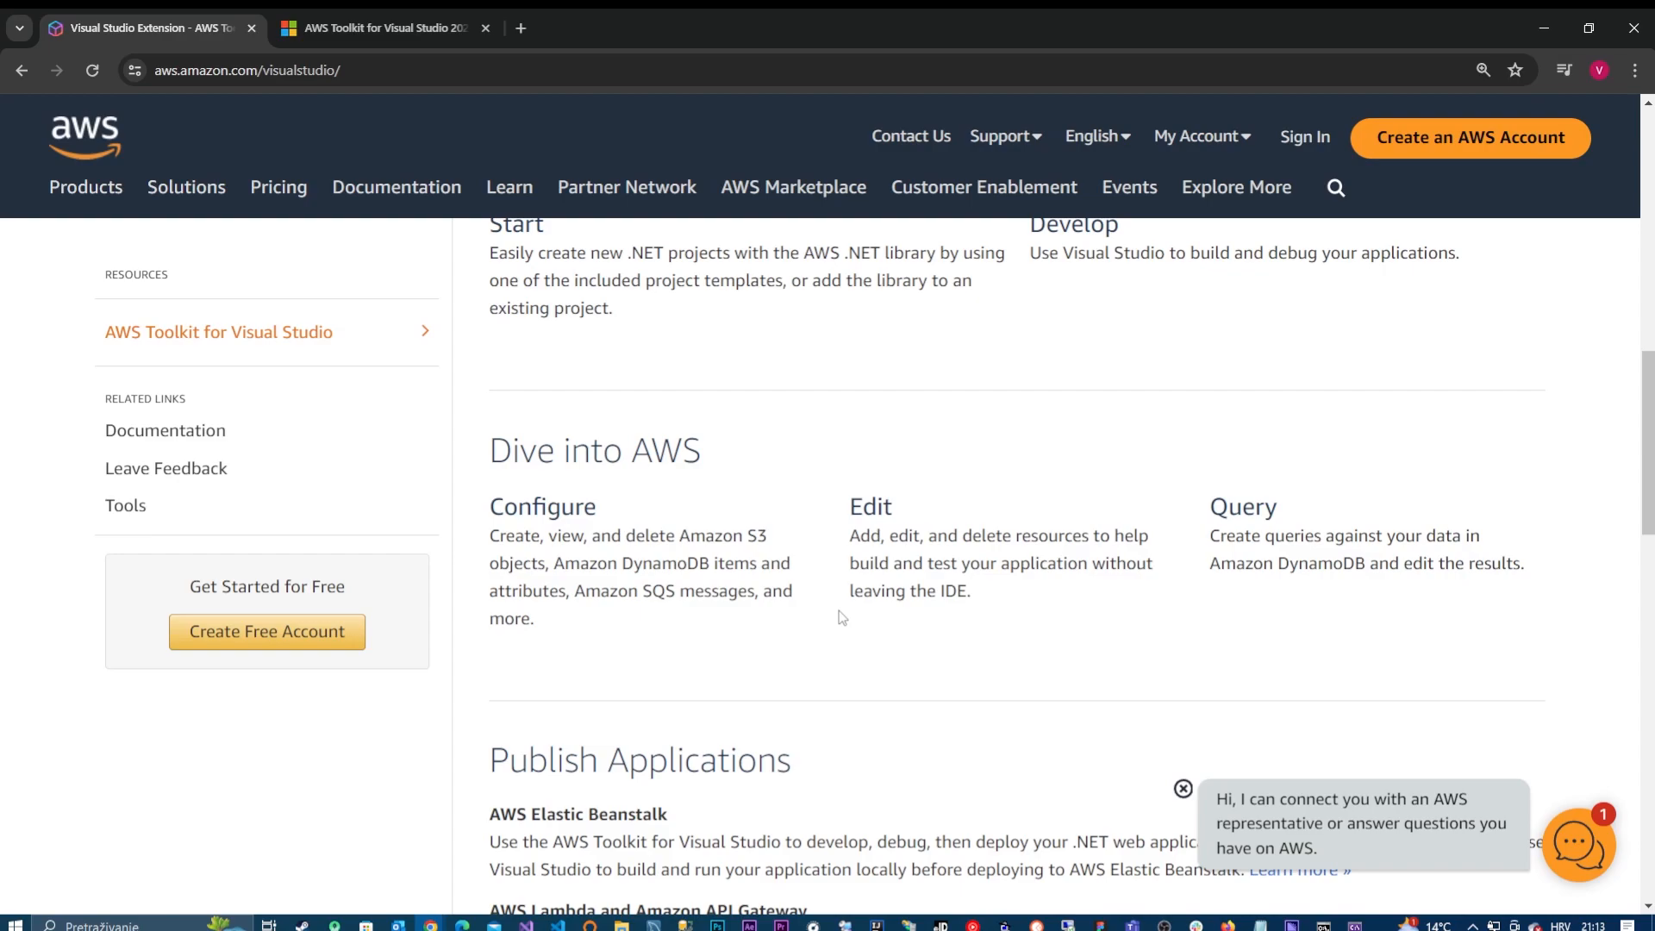
drag(679, 536, 731, 630)
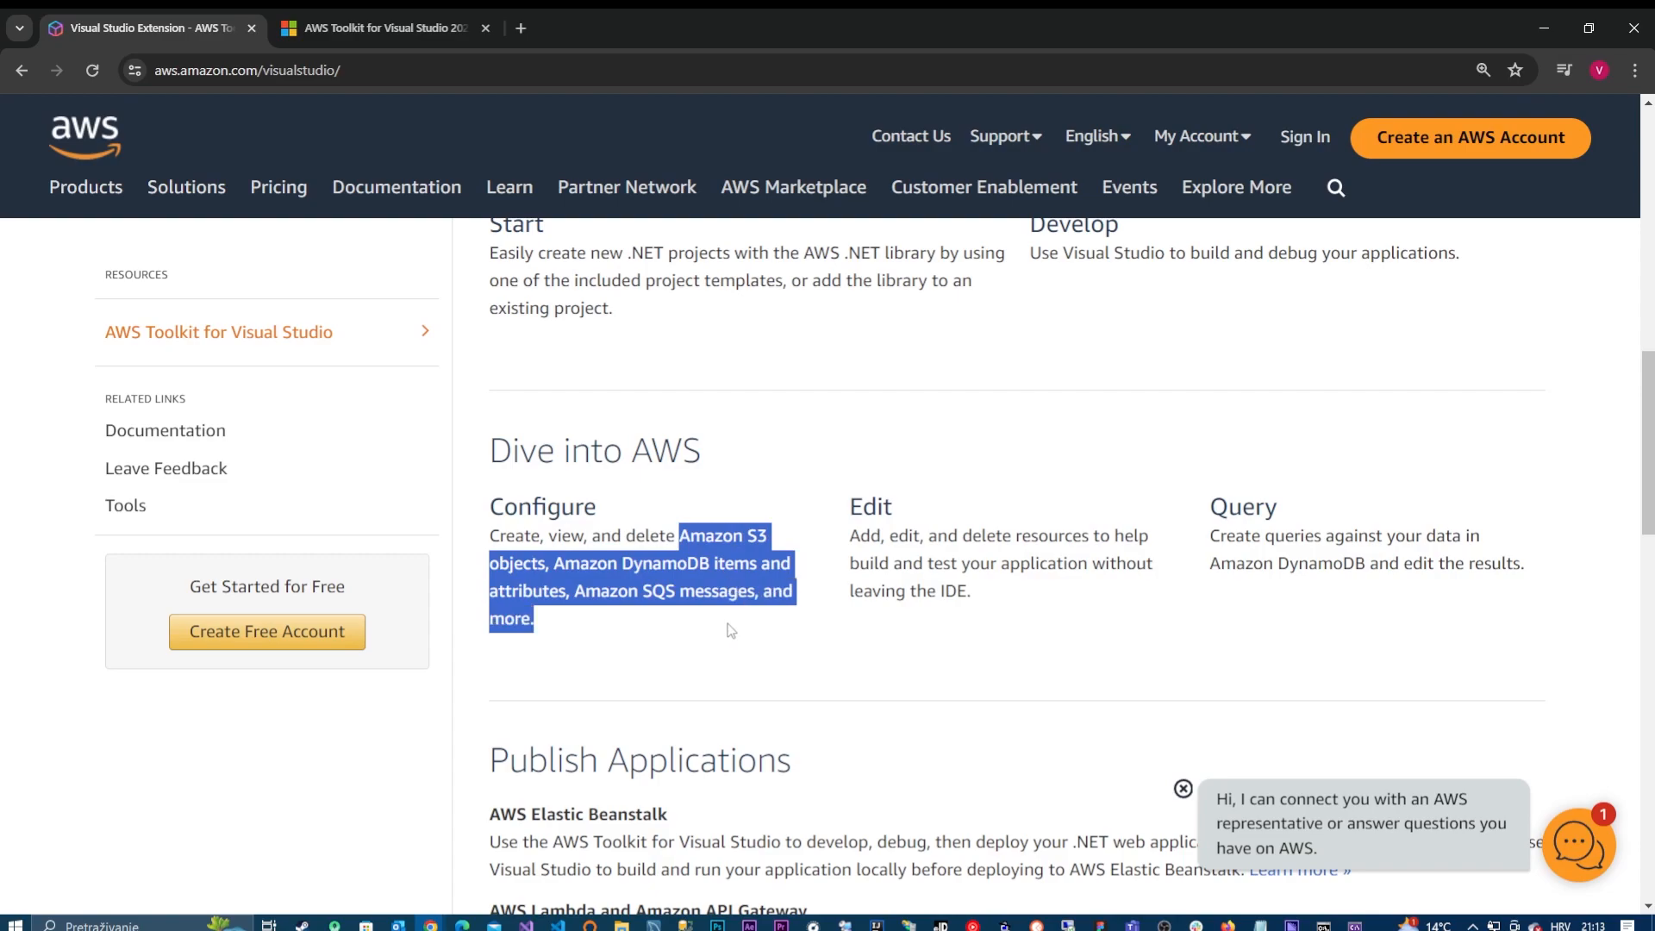
click(731, 631)
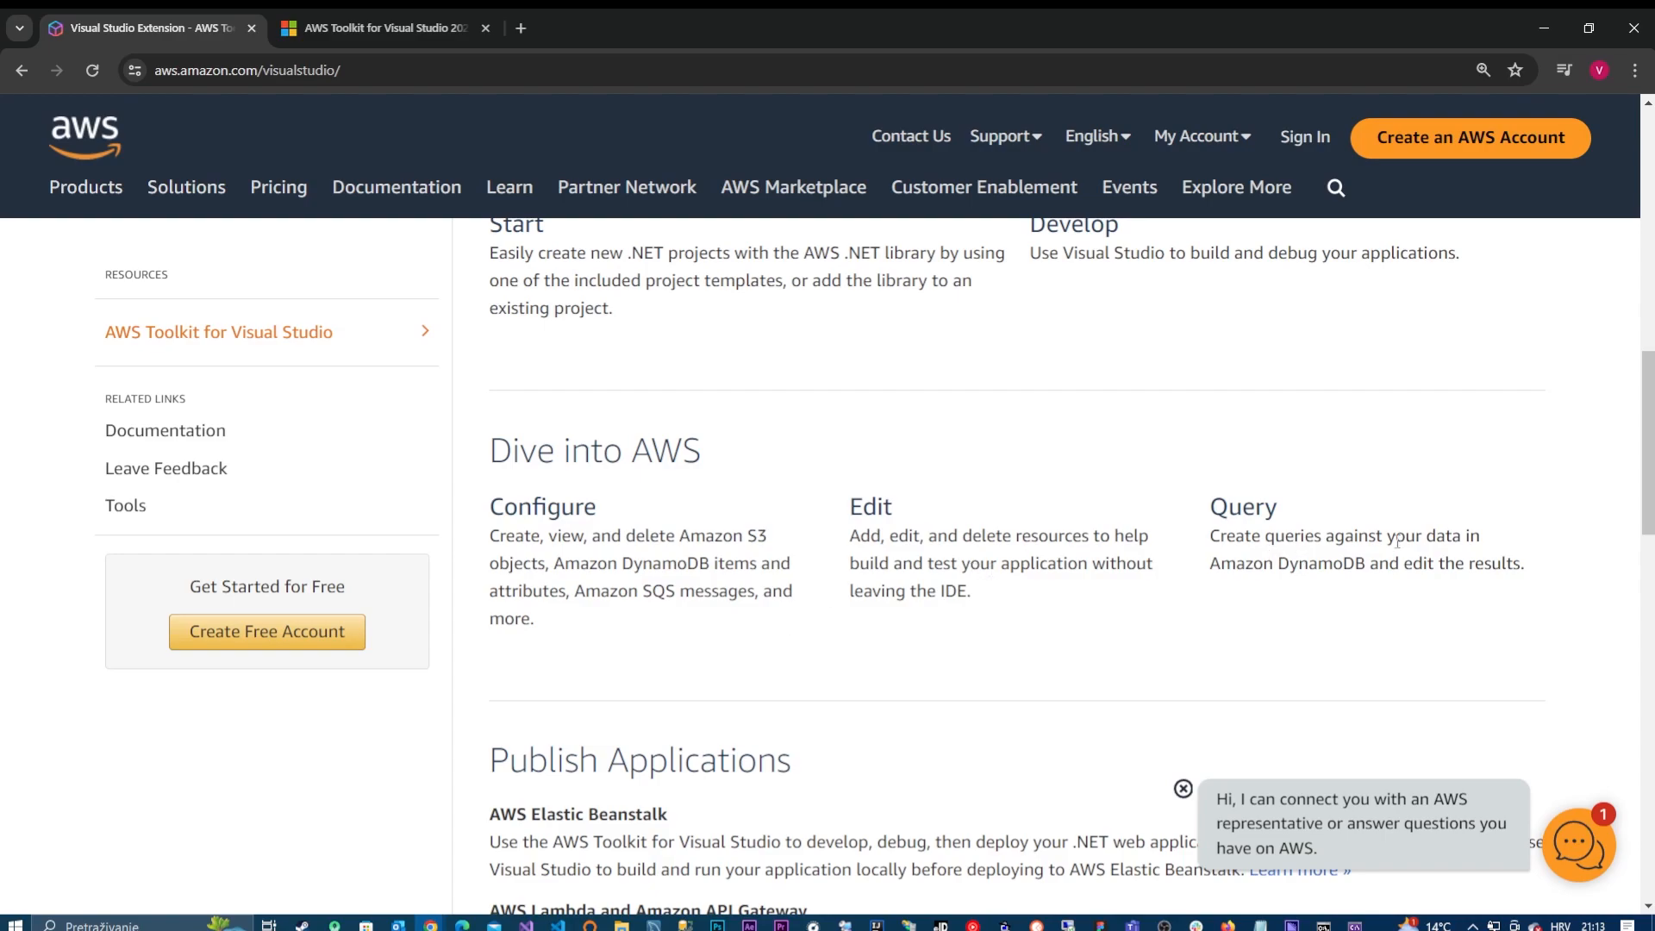
scroll(1171, 627, down, 2)
drag(487, 569, 815, 576)
click(817, 575)
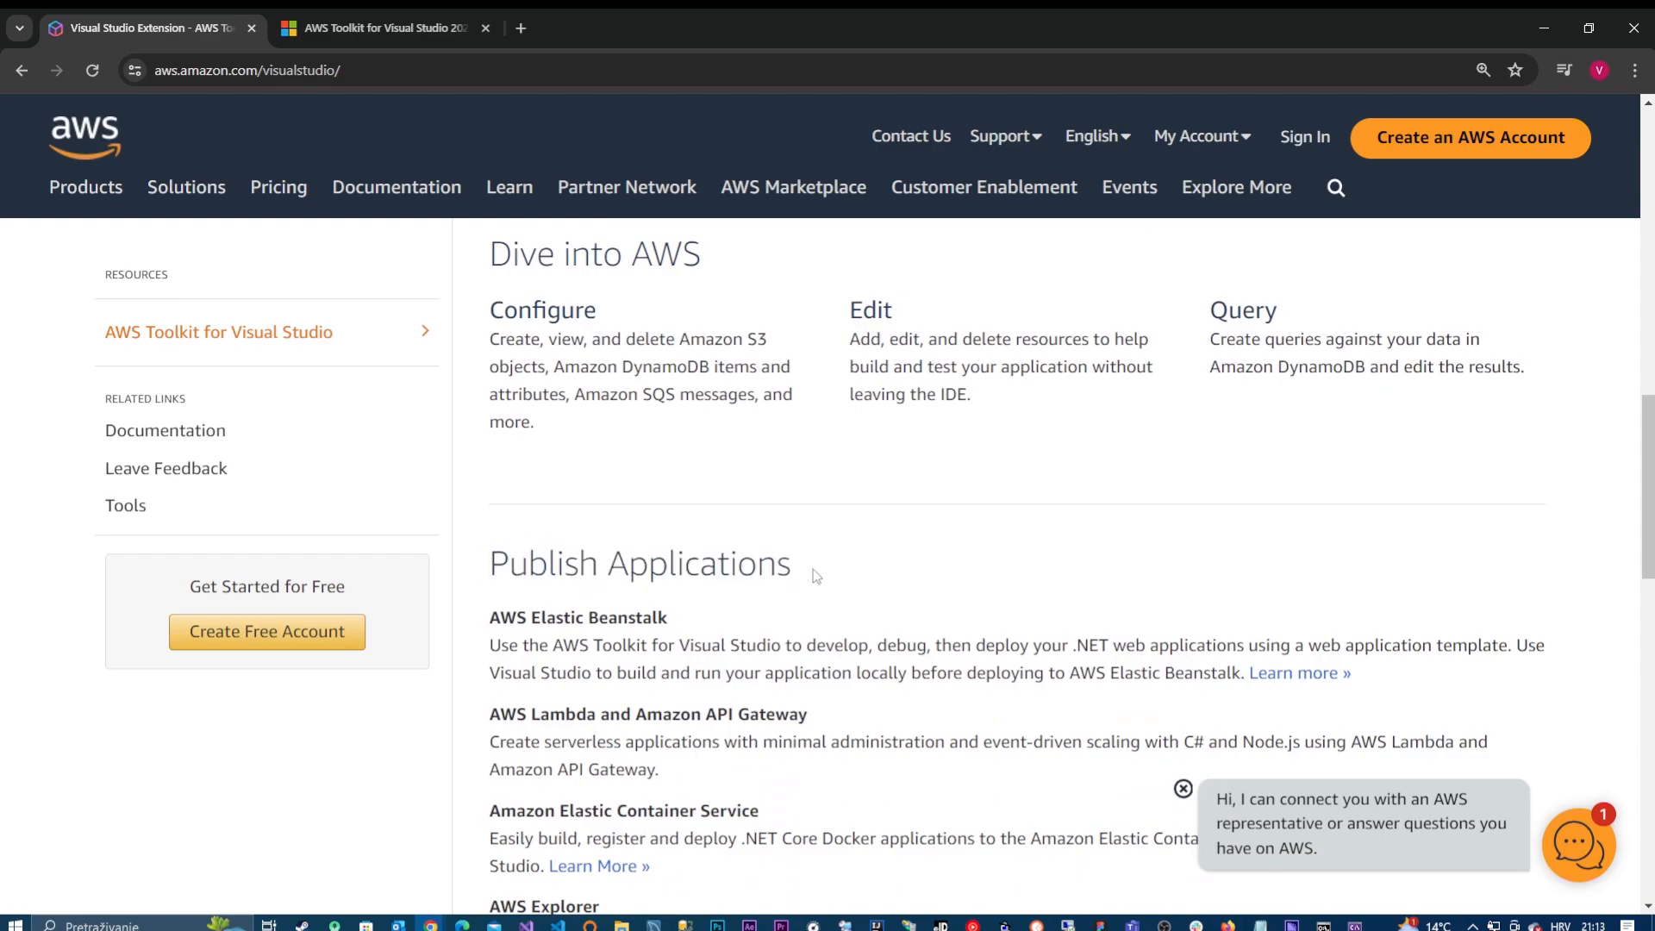
scroll(816, 576, down, 4)
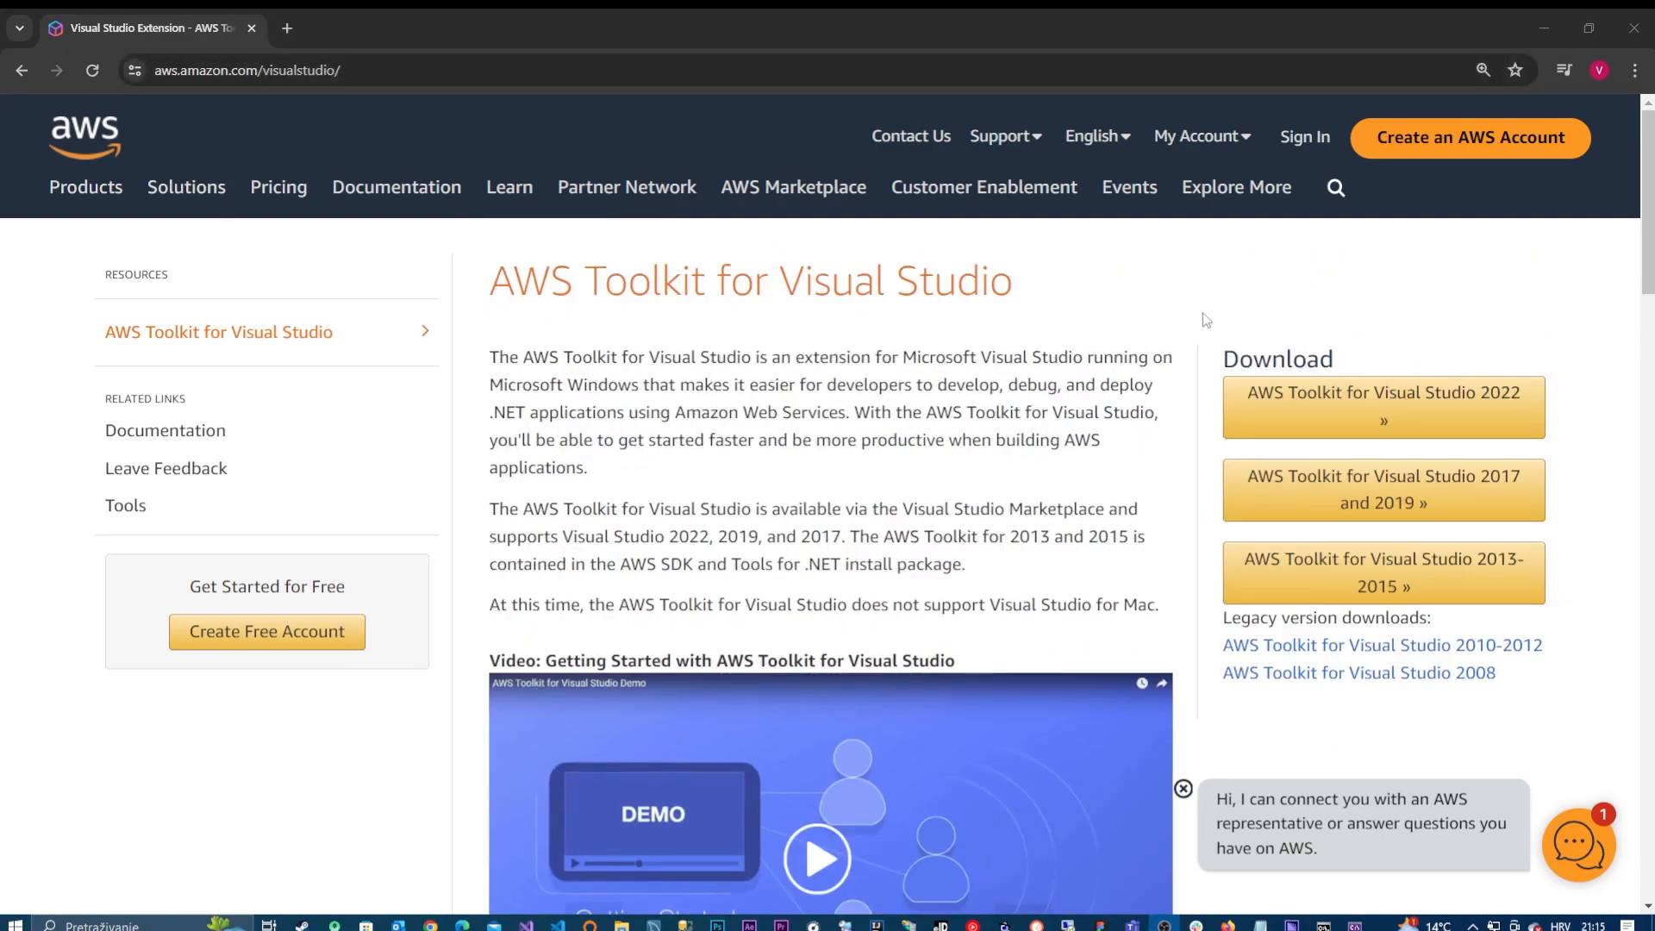
Step: Download the AWS Toolkit for Visual Studio 2022 from the Marketplace and save AWSToolkitPackage.v17.vsix
click(1332, 412)
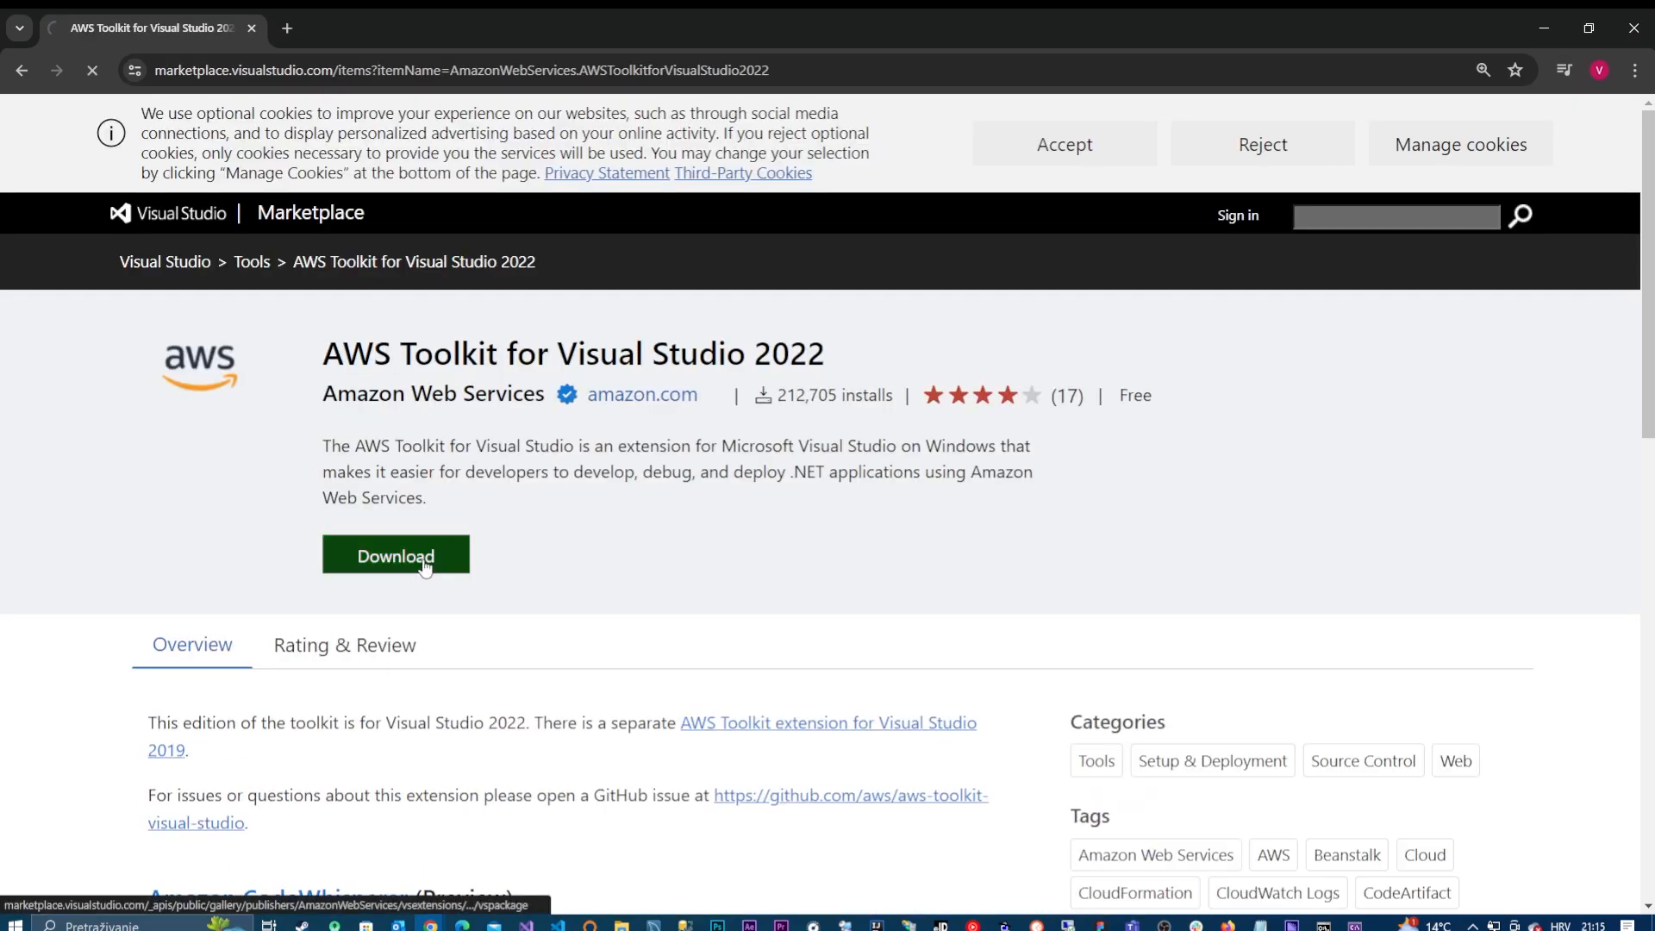
click(424, 562)
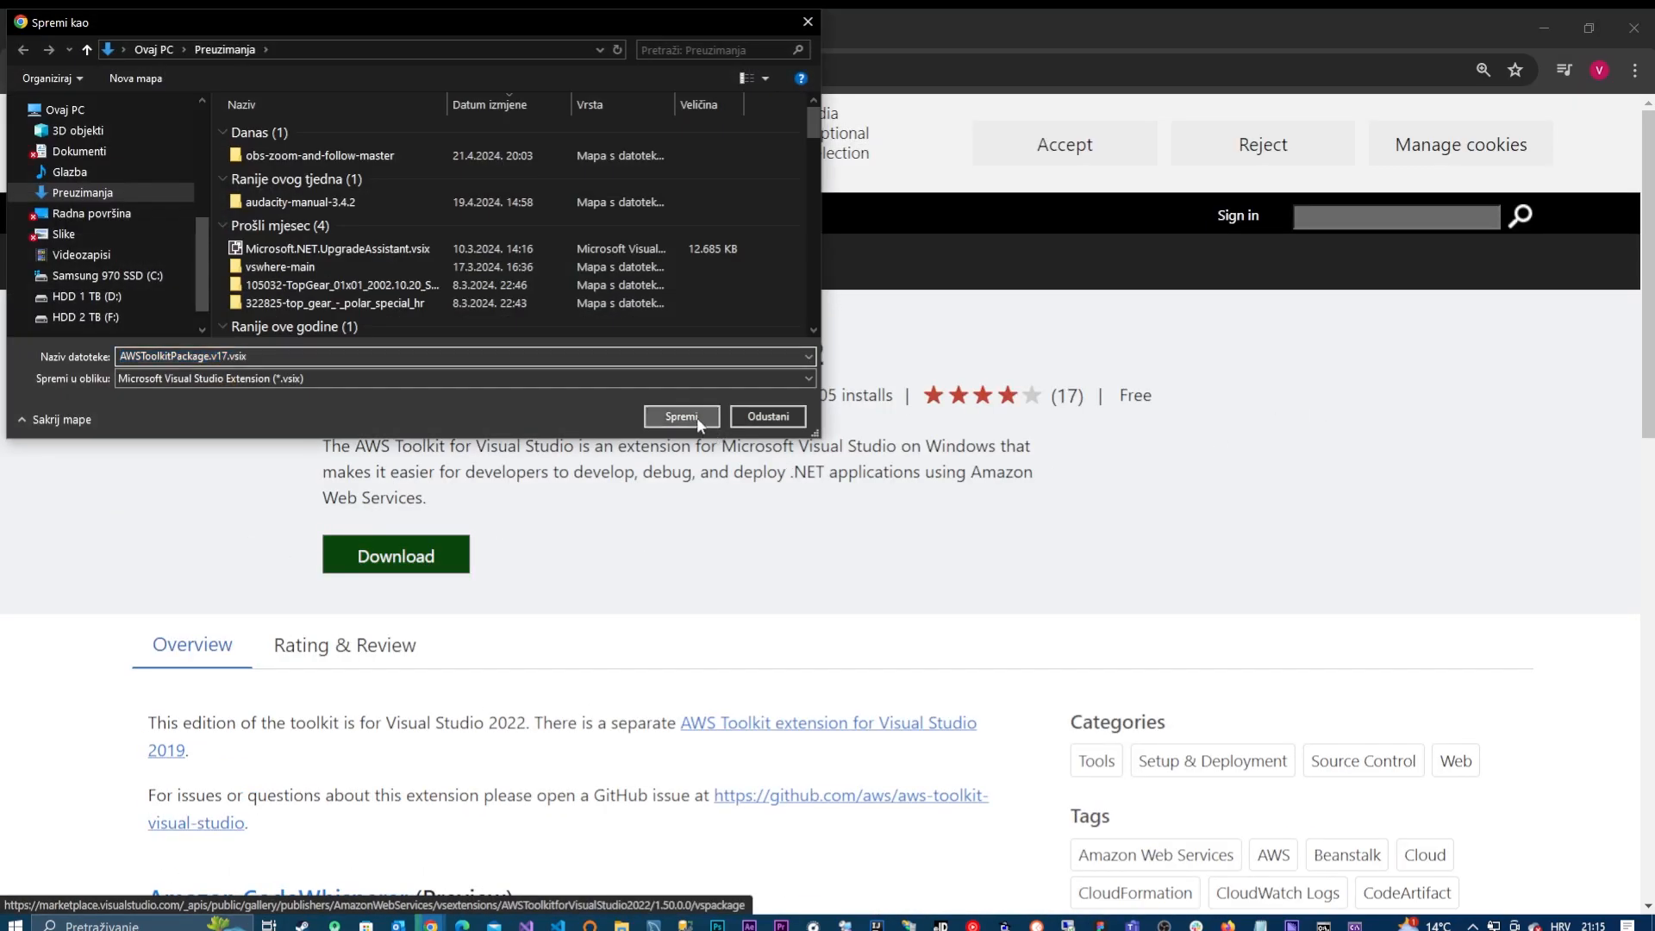
click(681, 417)
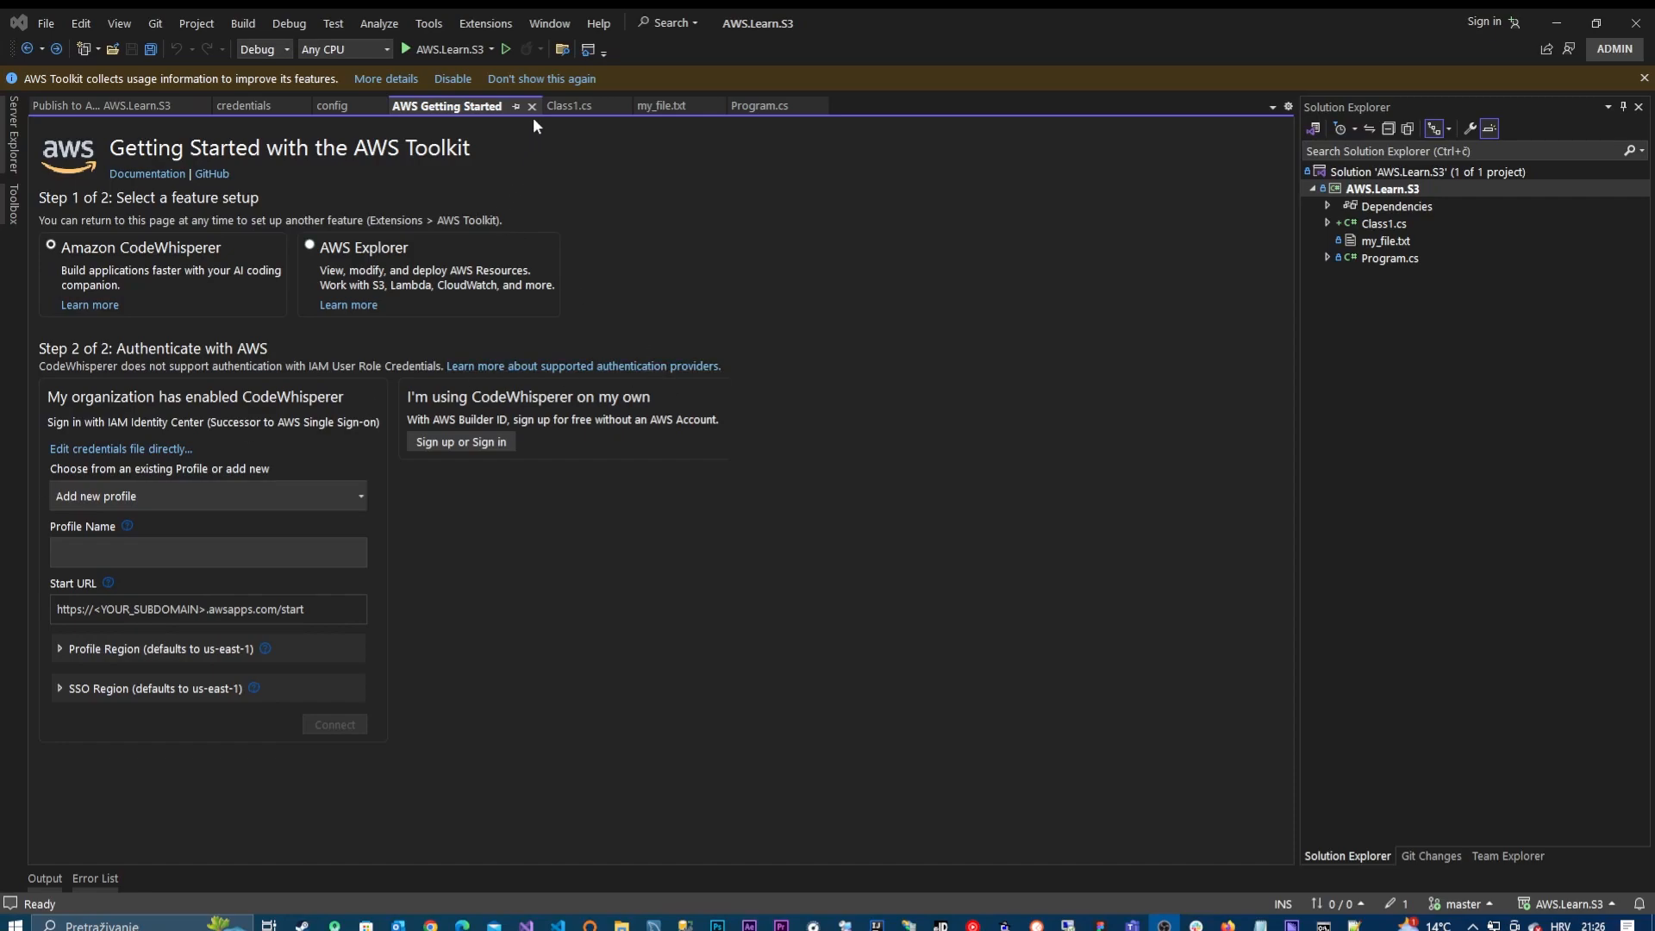
Step: In Visual Studio, close the AWS Getting Started page and reopen it from the AWS Toolkit extension
click(533, 106)
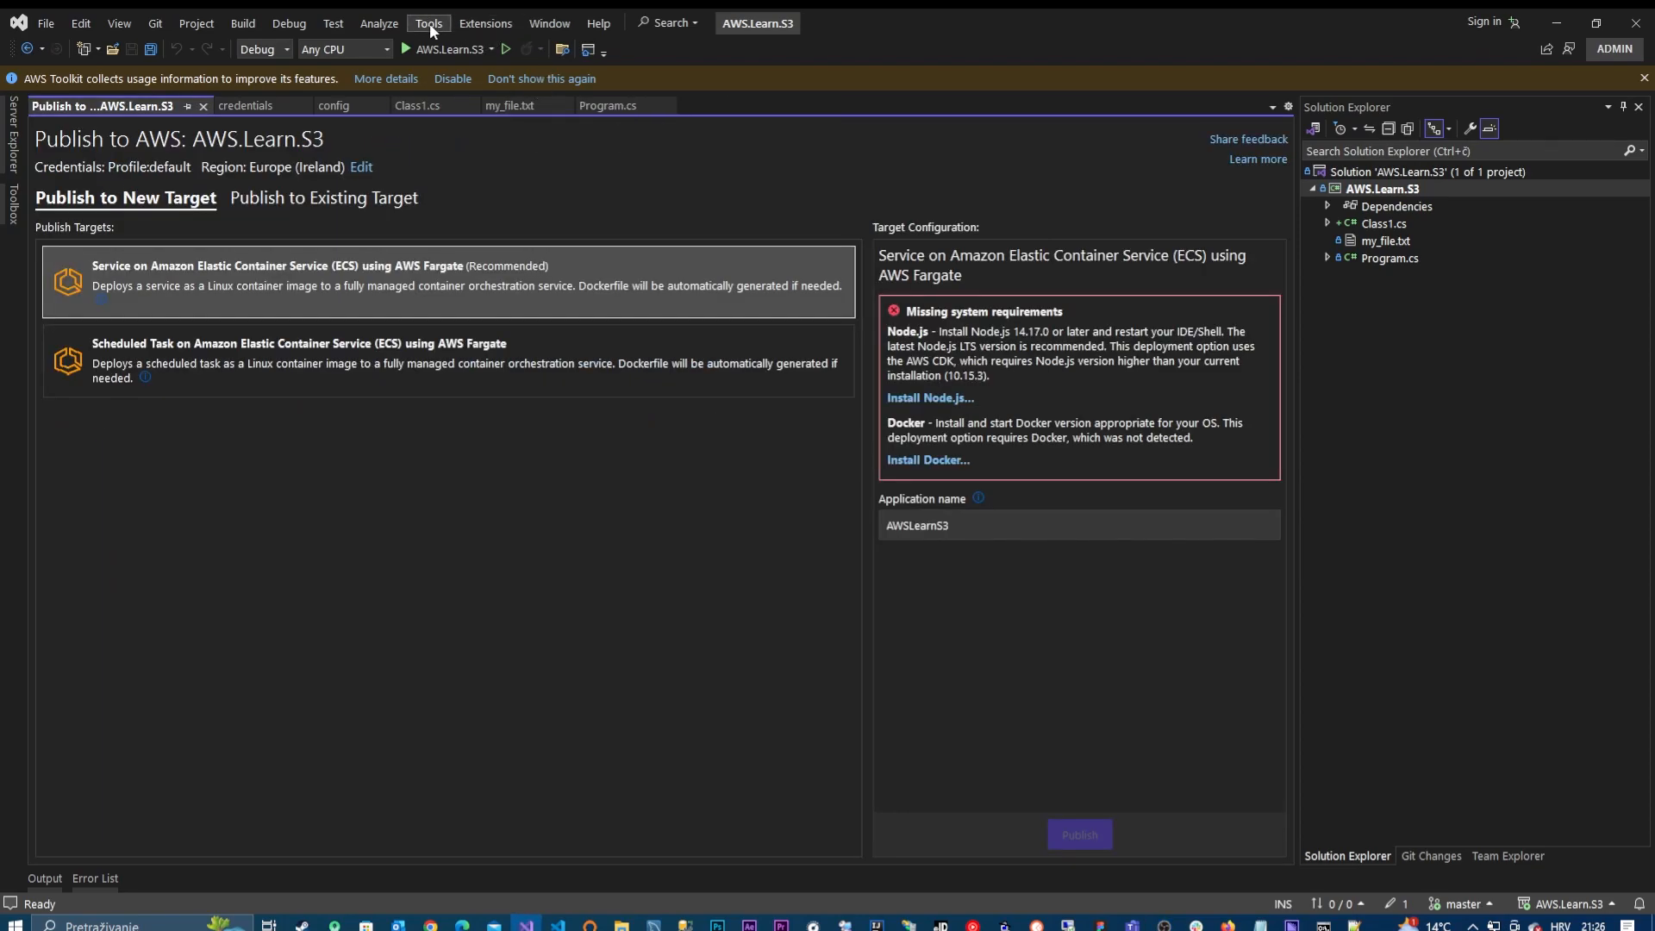
click(480, 24)
mouse_move(514, 39)
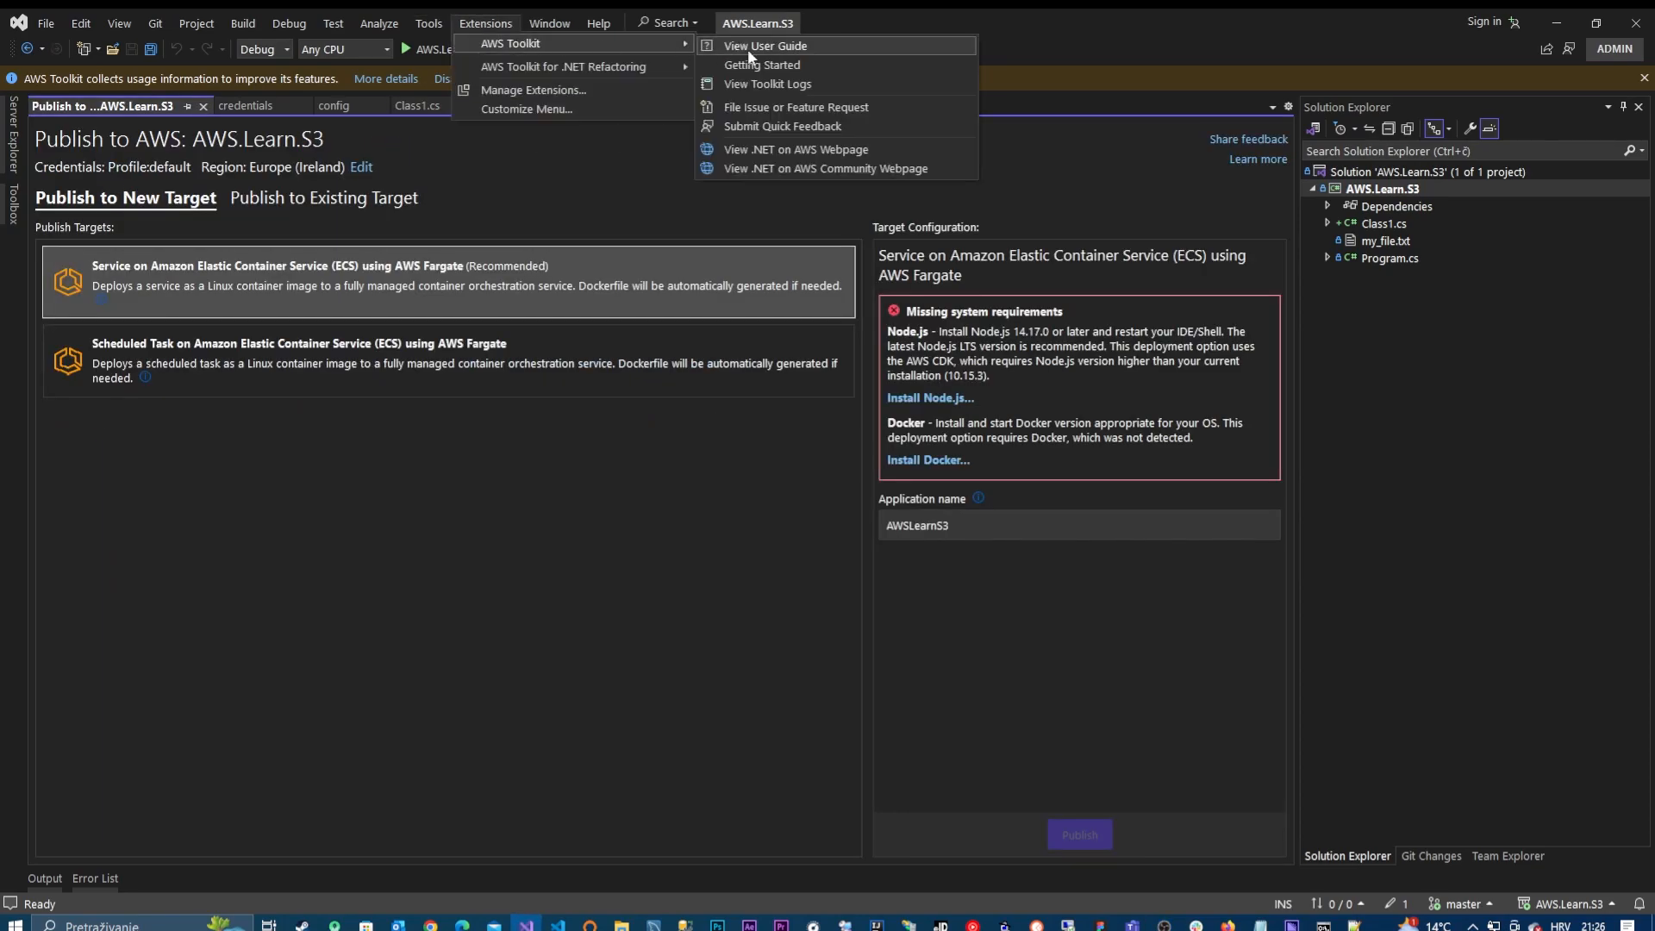
click(764, 66)
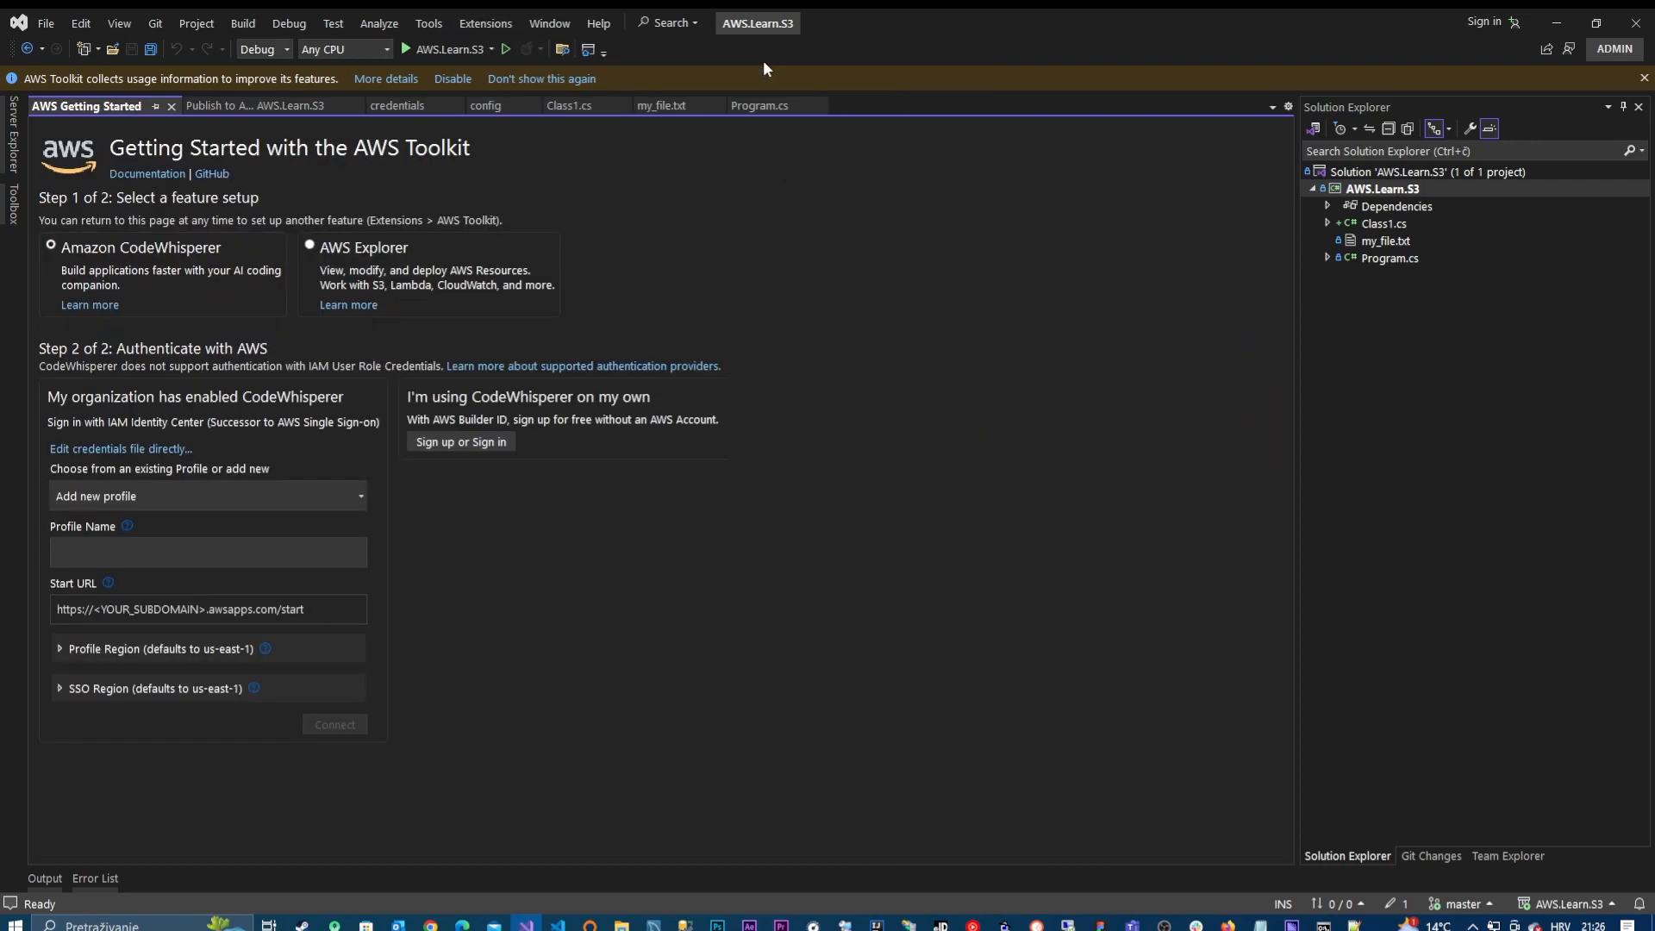
Step: Select AWS Explorer as the feature setup and set the authentication profile type to IAM User Role
click(310, 246)
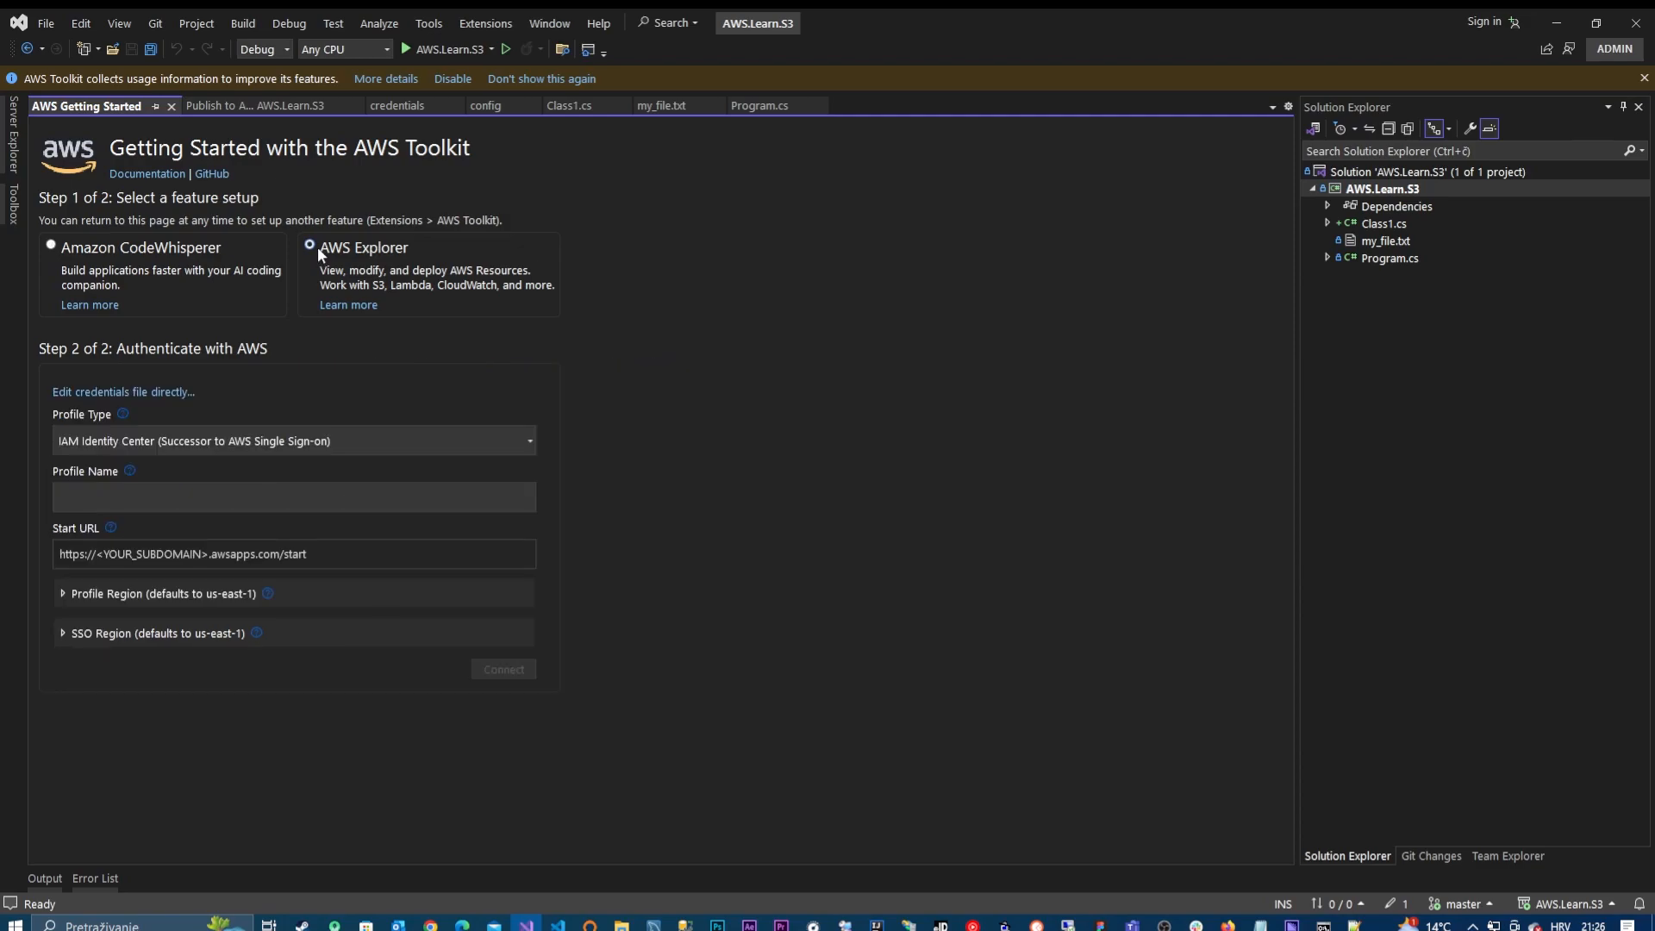
click(221, 436)
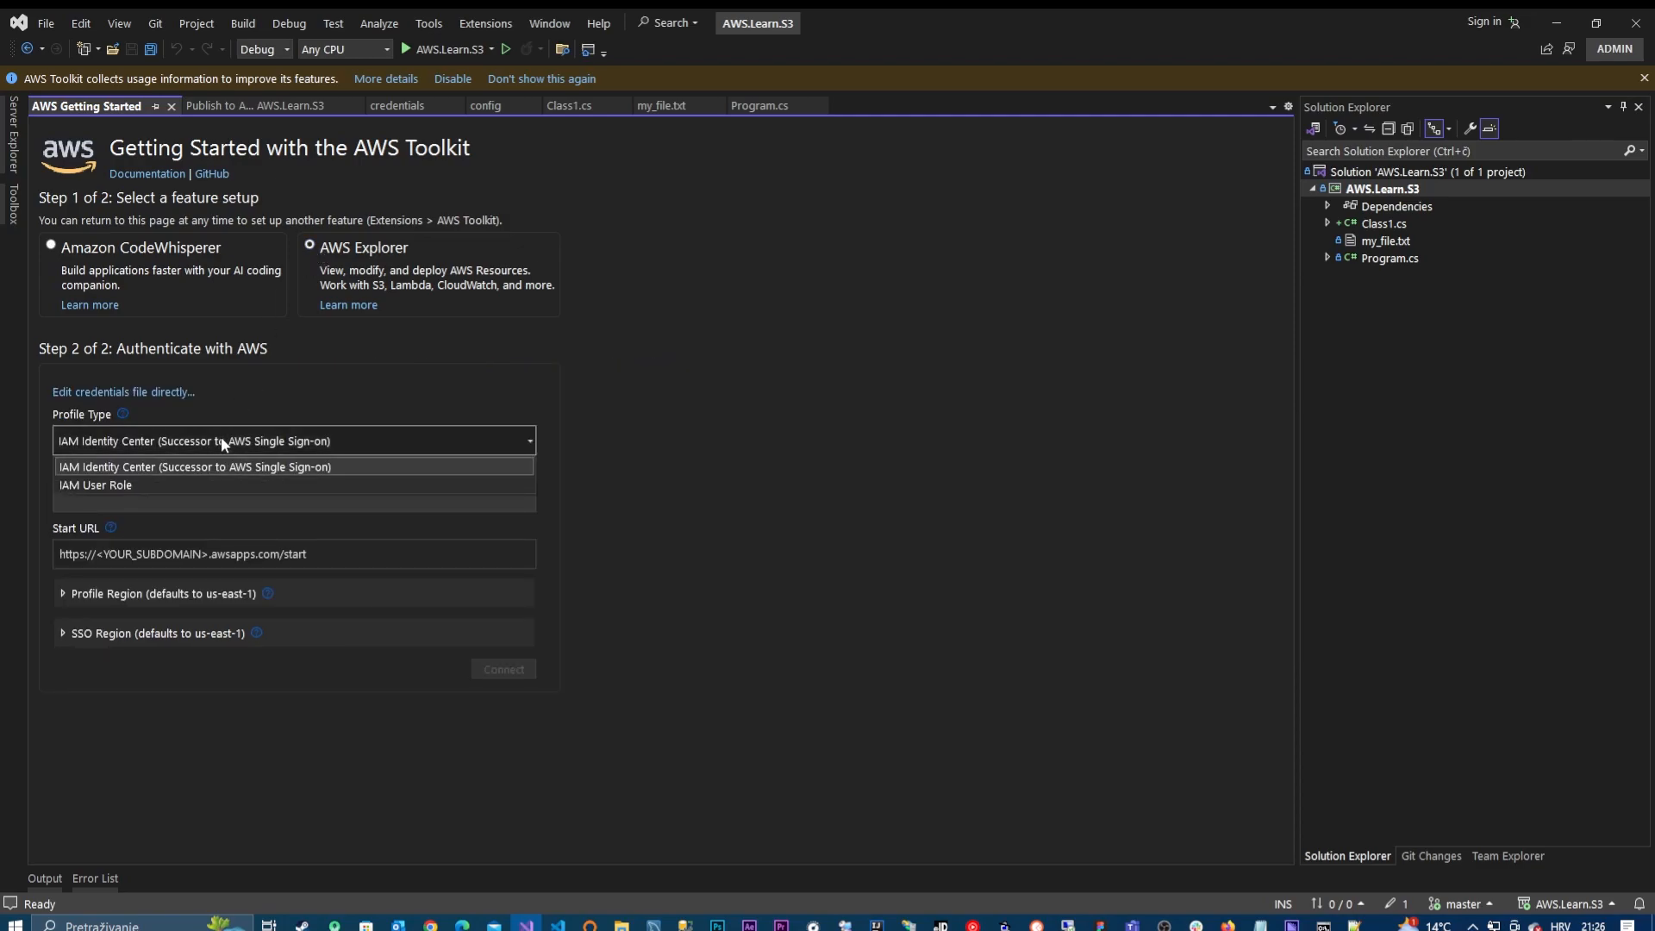
click(123, 484)
click(147, 608)
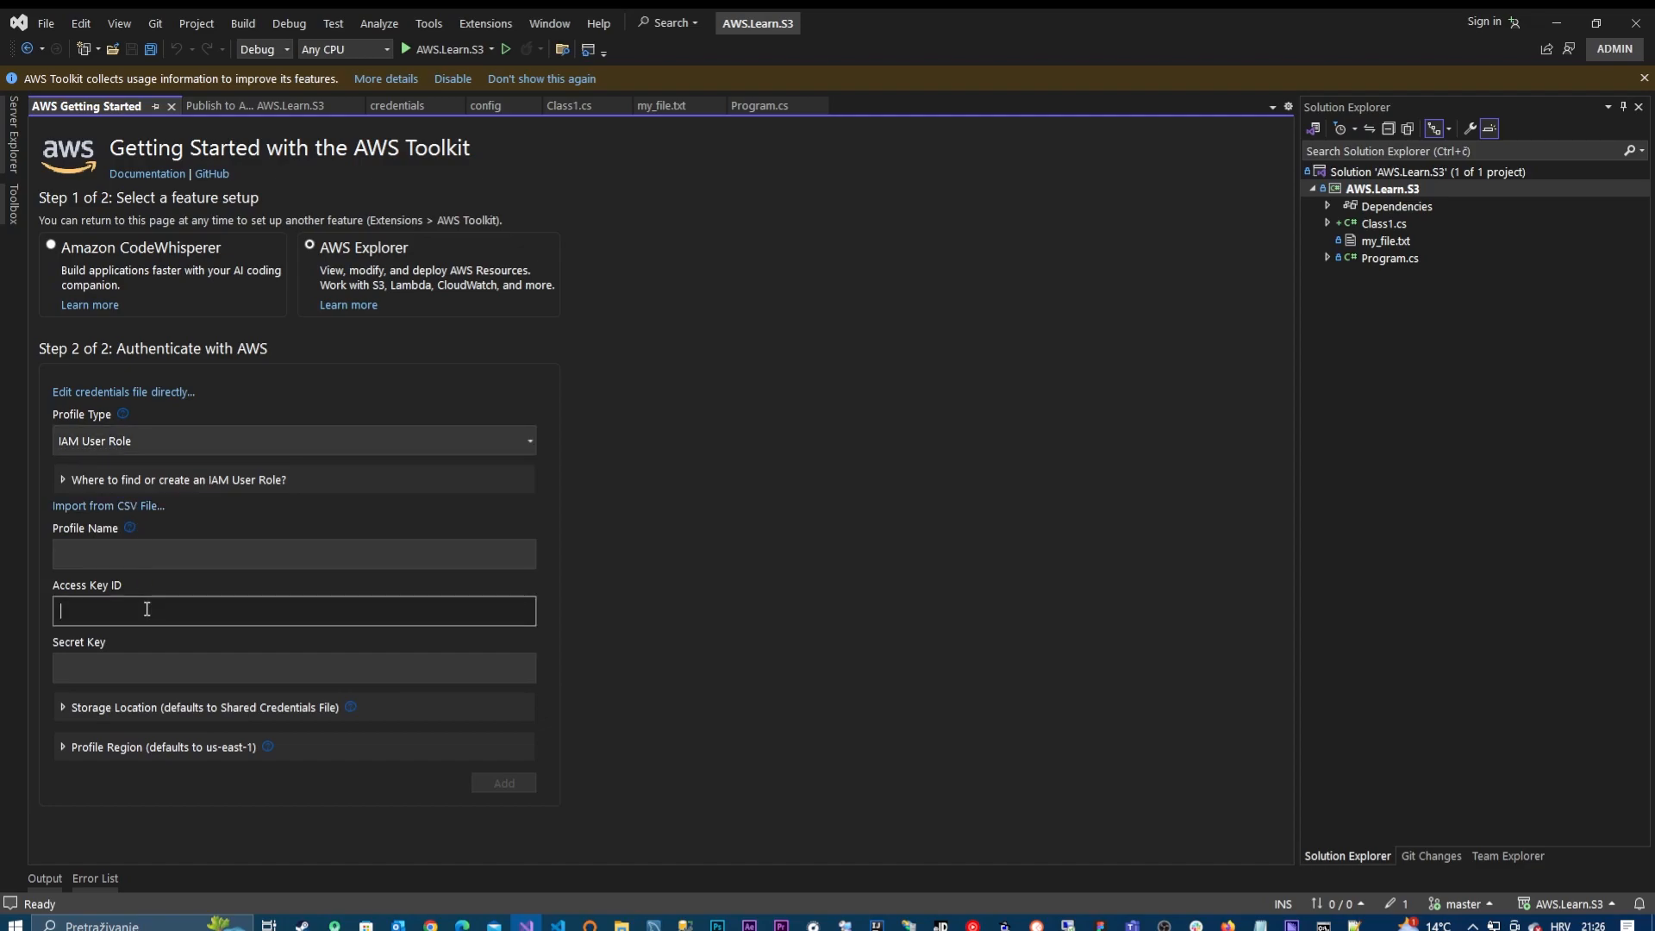
click(127, 662)
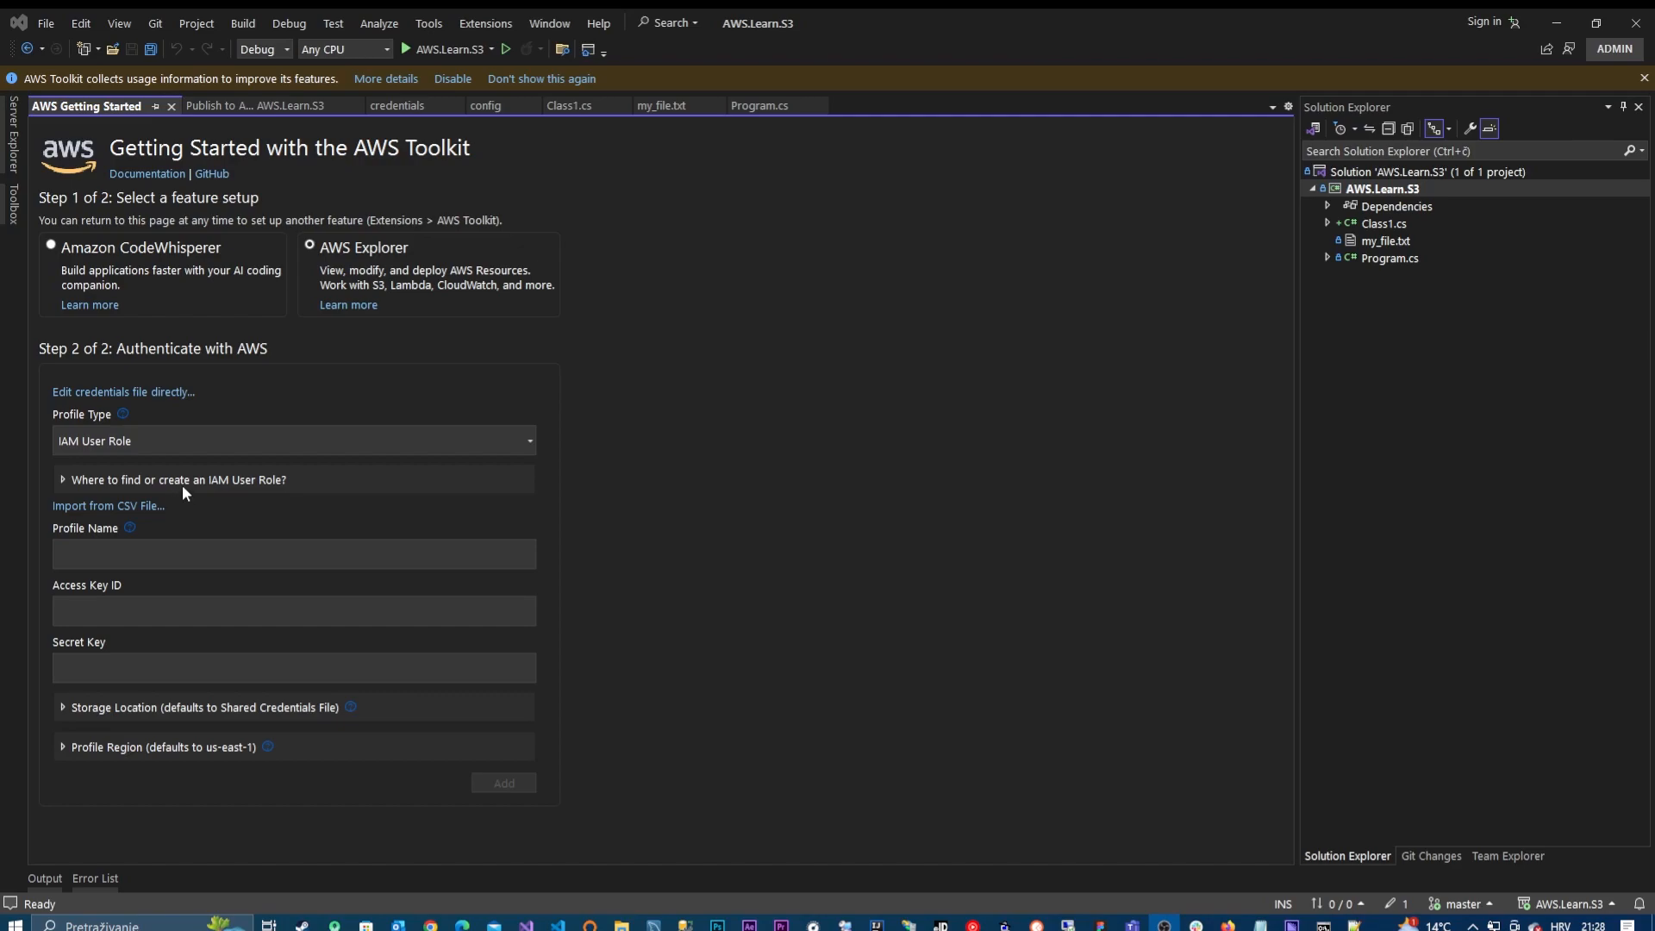
Step: Open AWS Explorer and look through the Amazon S3, Amazon EC2 and AWS Elastic Beanstalk resources
click(122, 27)
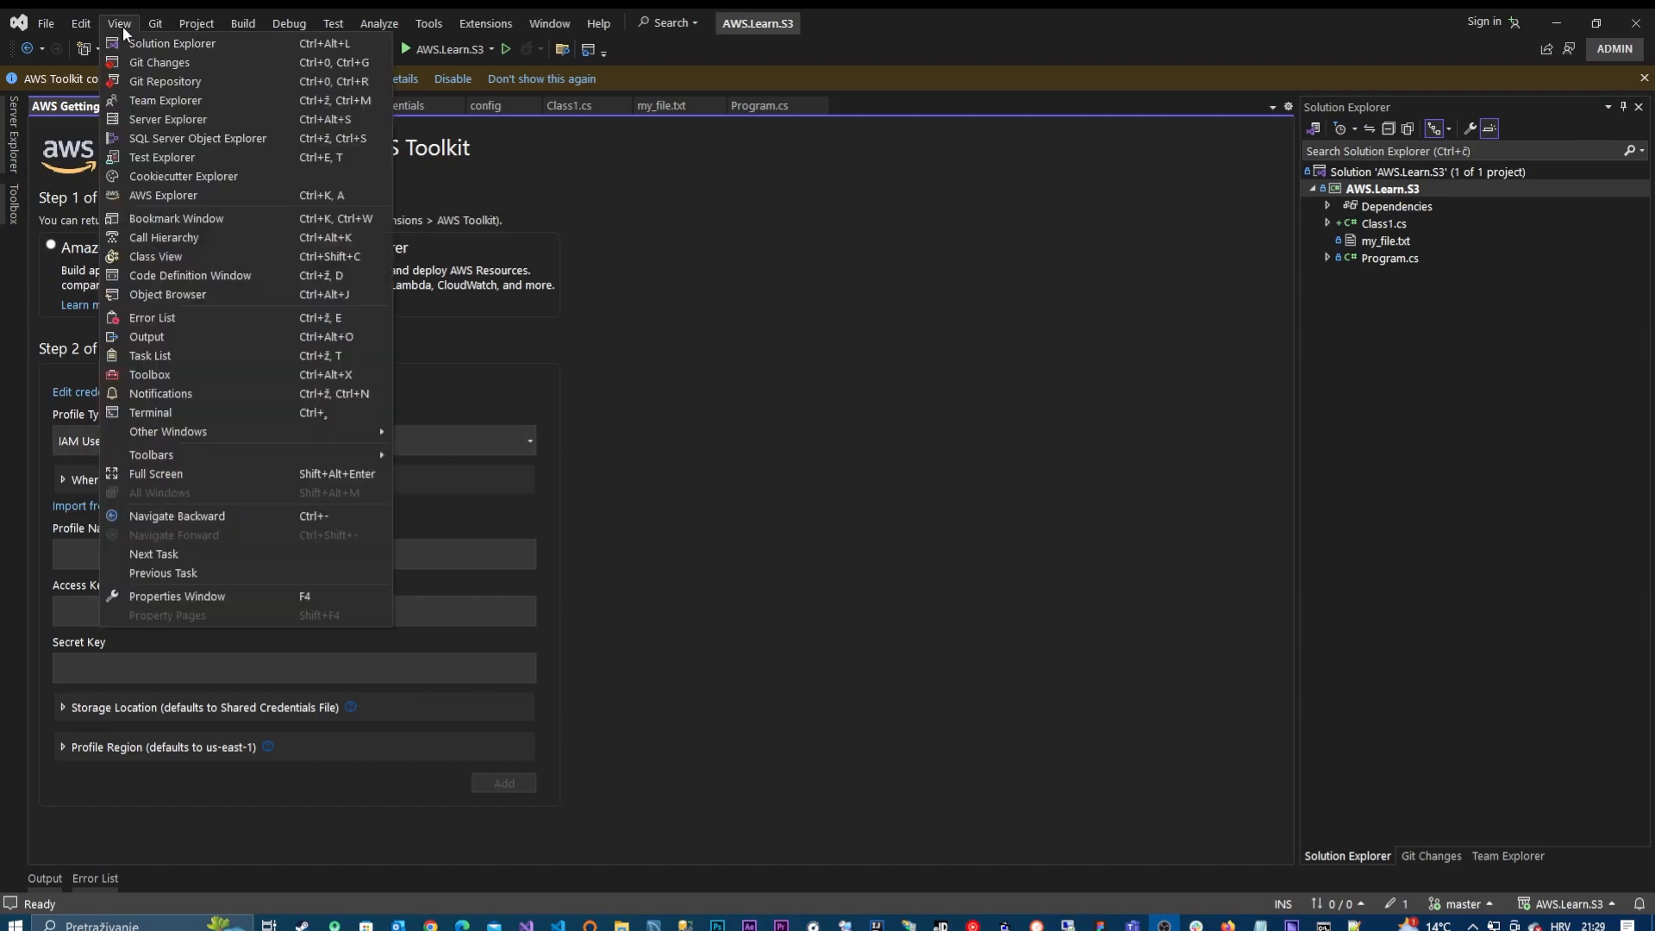
click(191, 198)
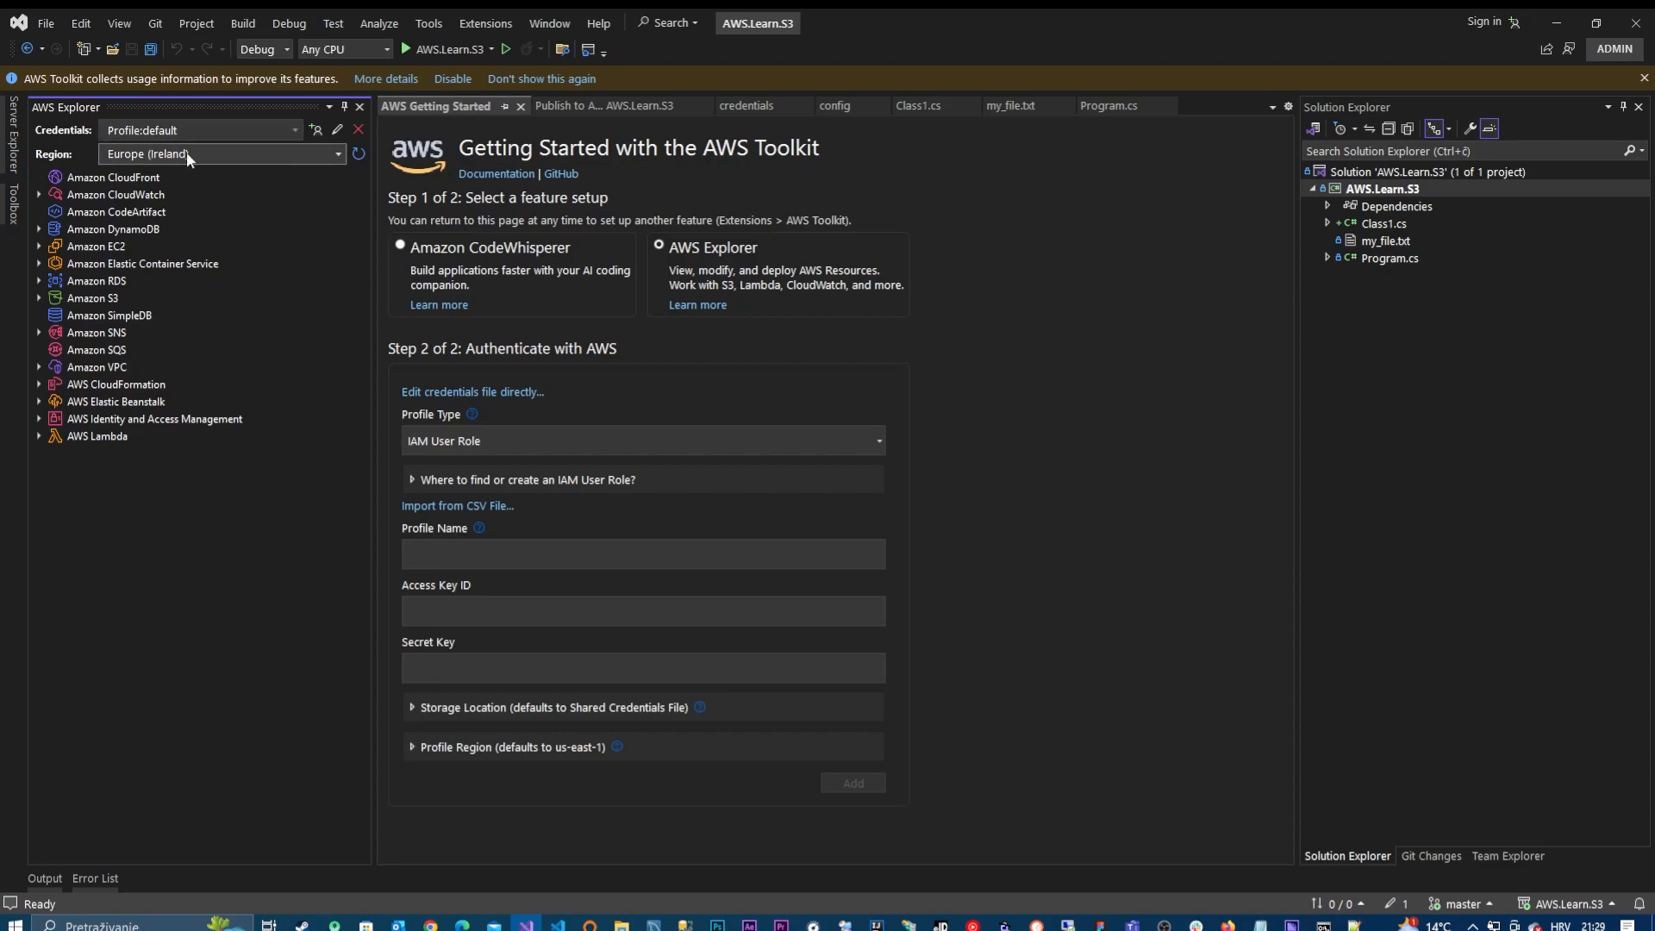
click(39, 297)
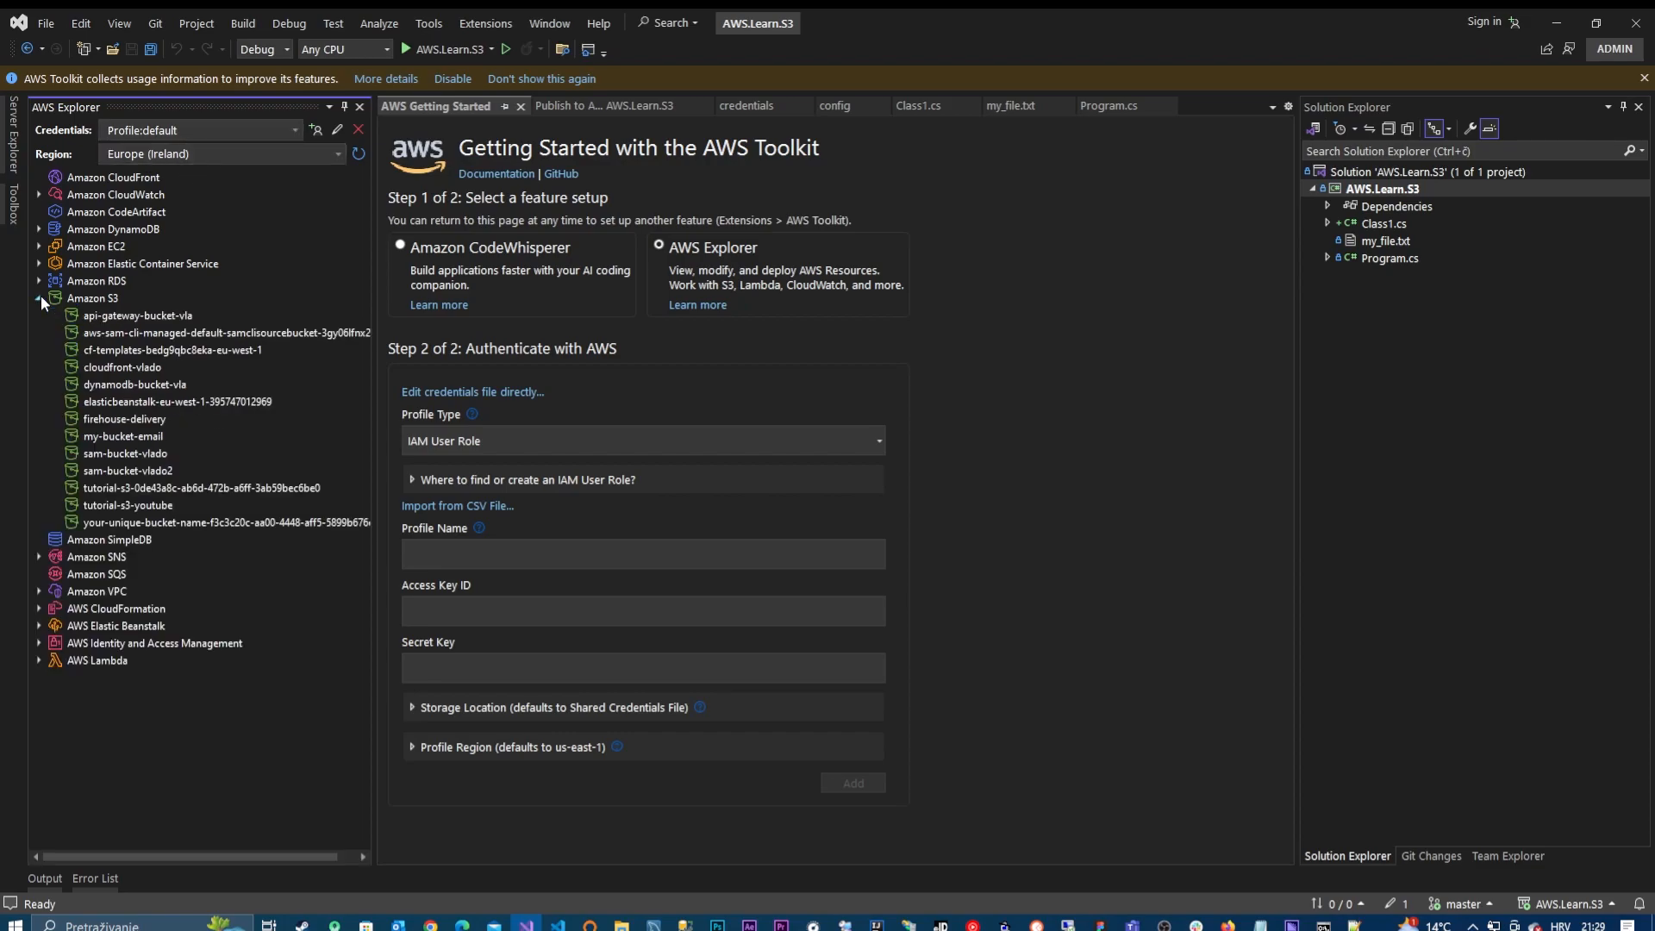
click(40, 295)
click(40, 246)
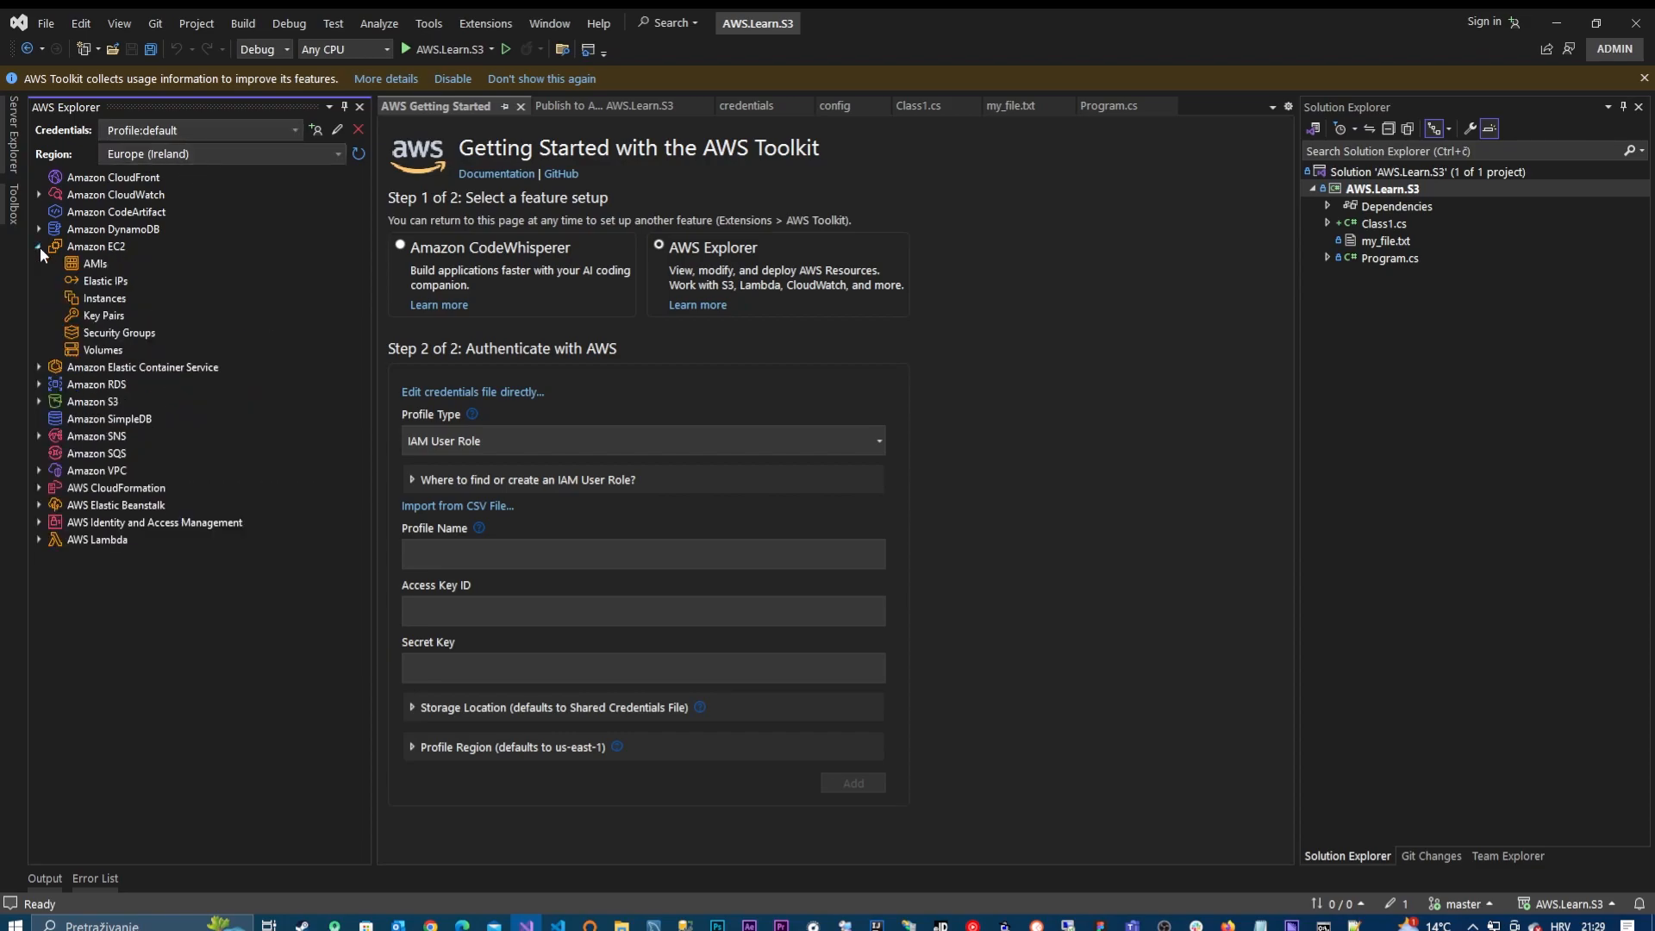
click(39, 247)
click(39, 402)
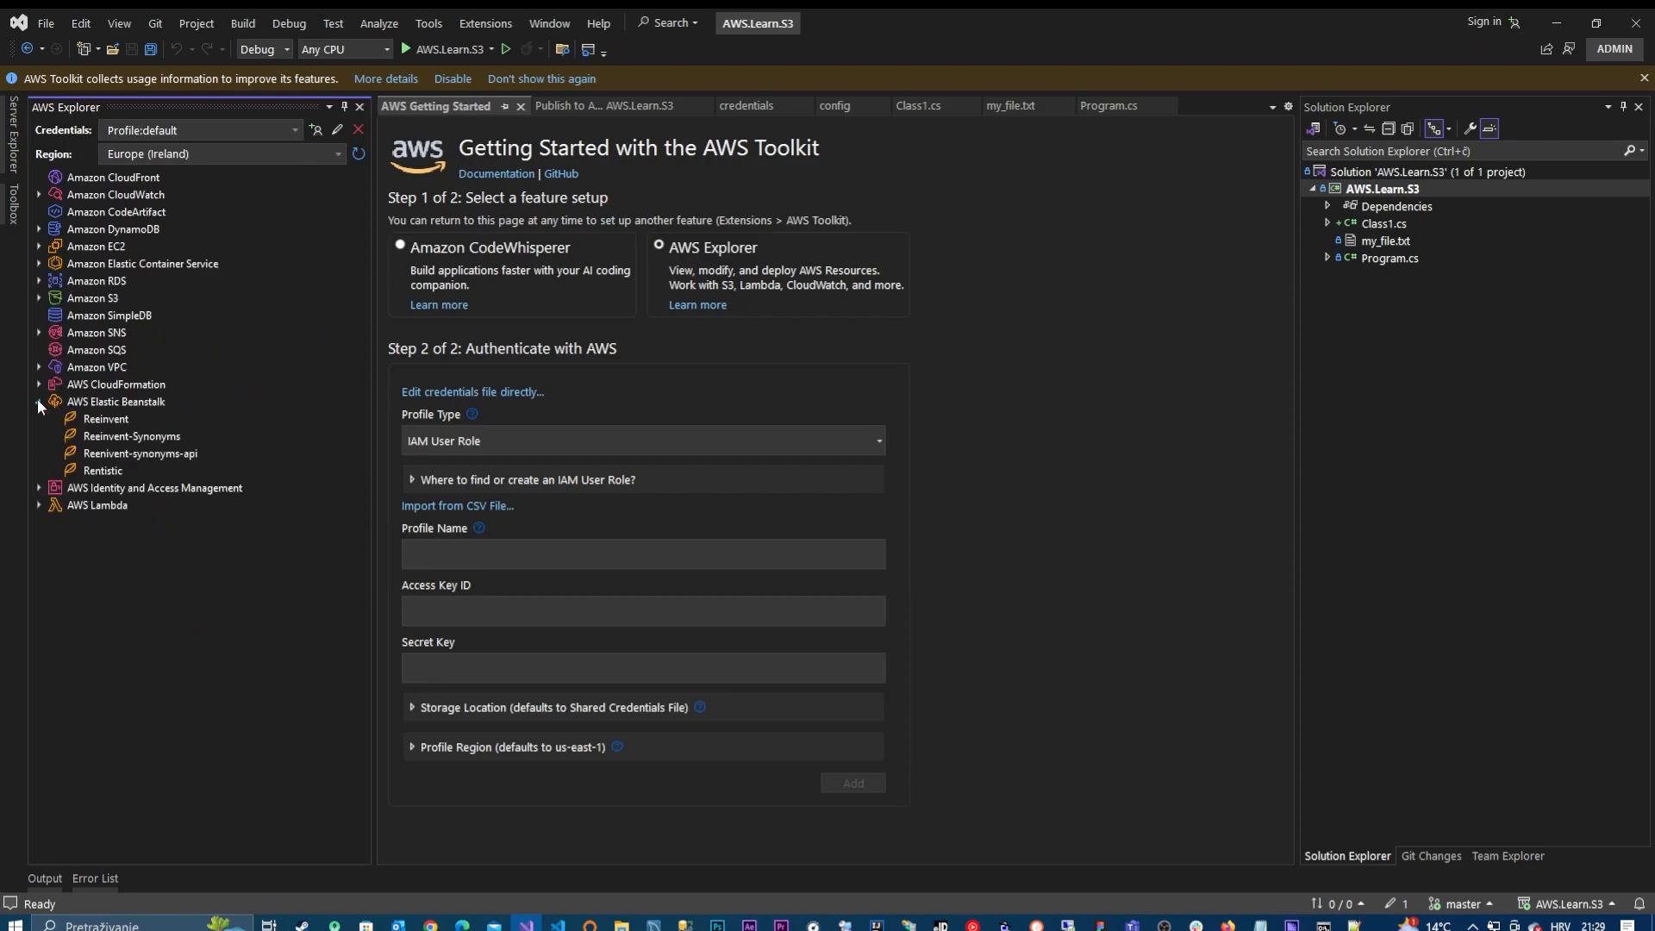
click(39, 402)
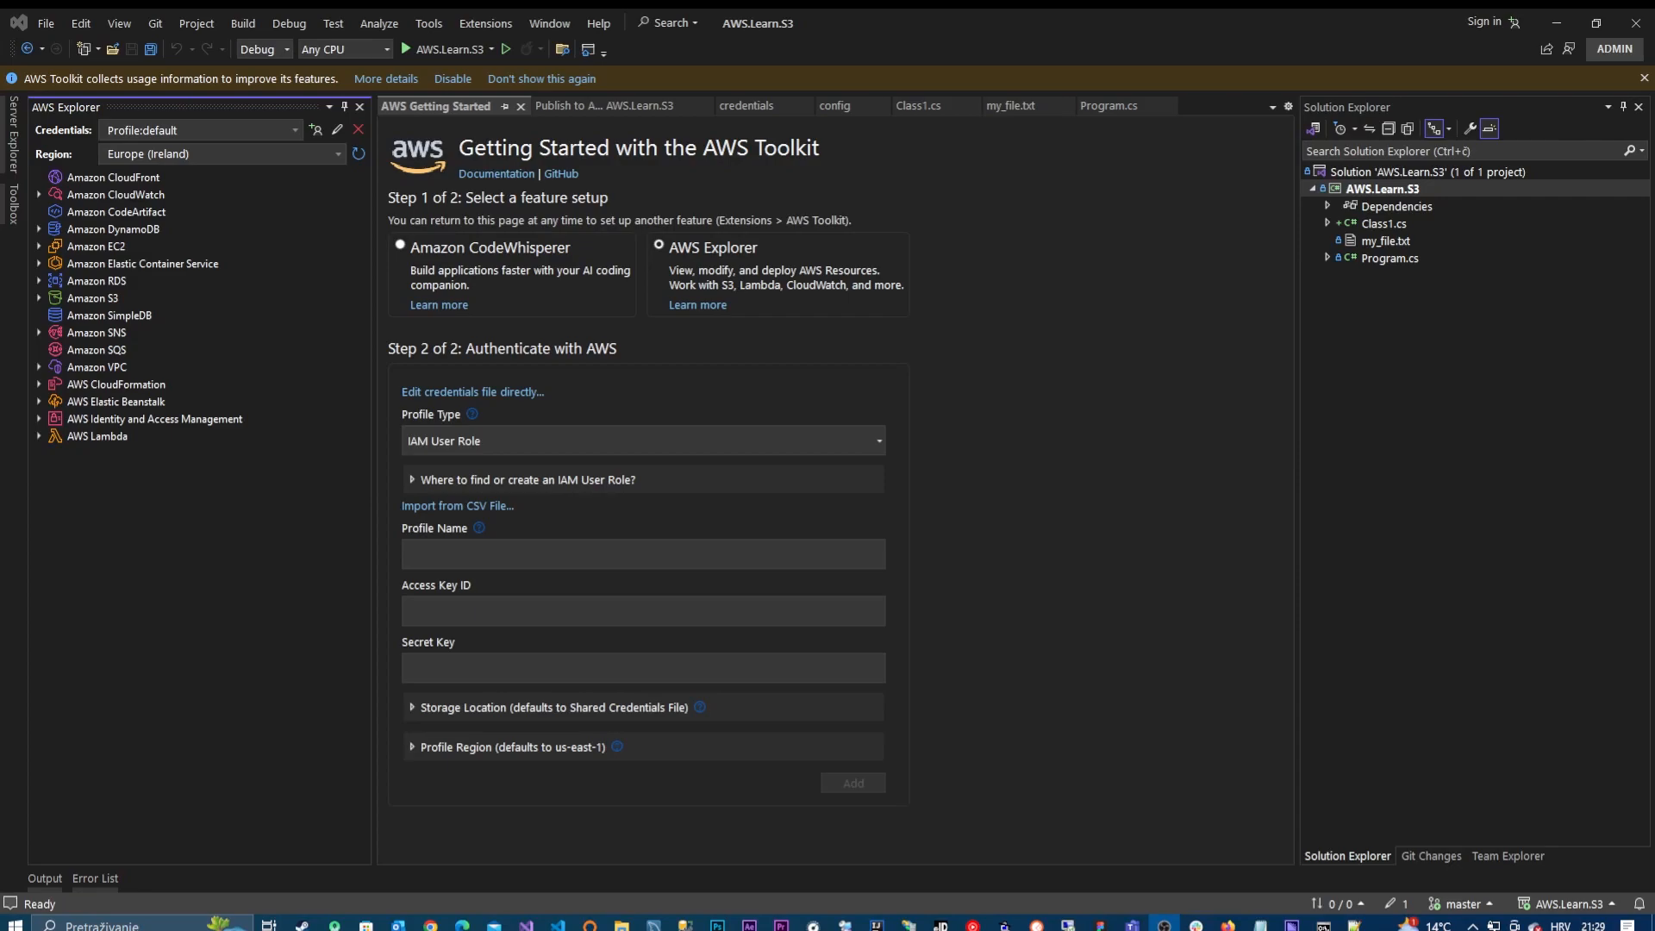
click(430, 614)
click(438, 665)
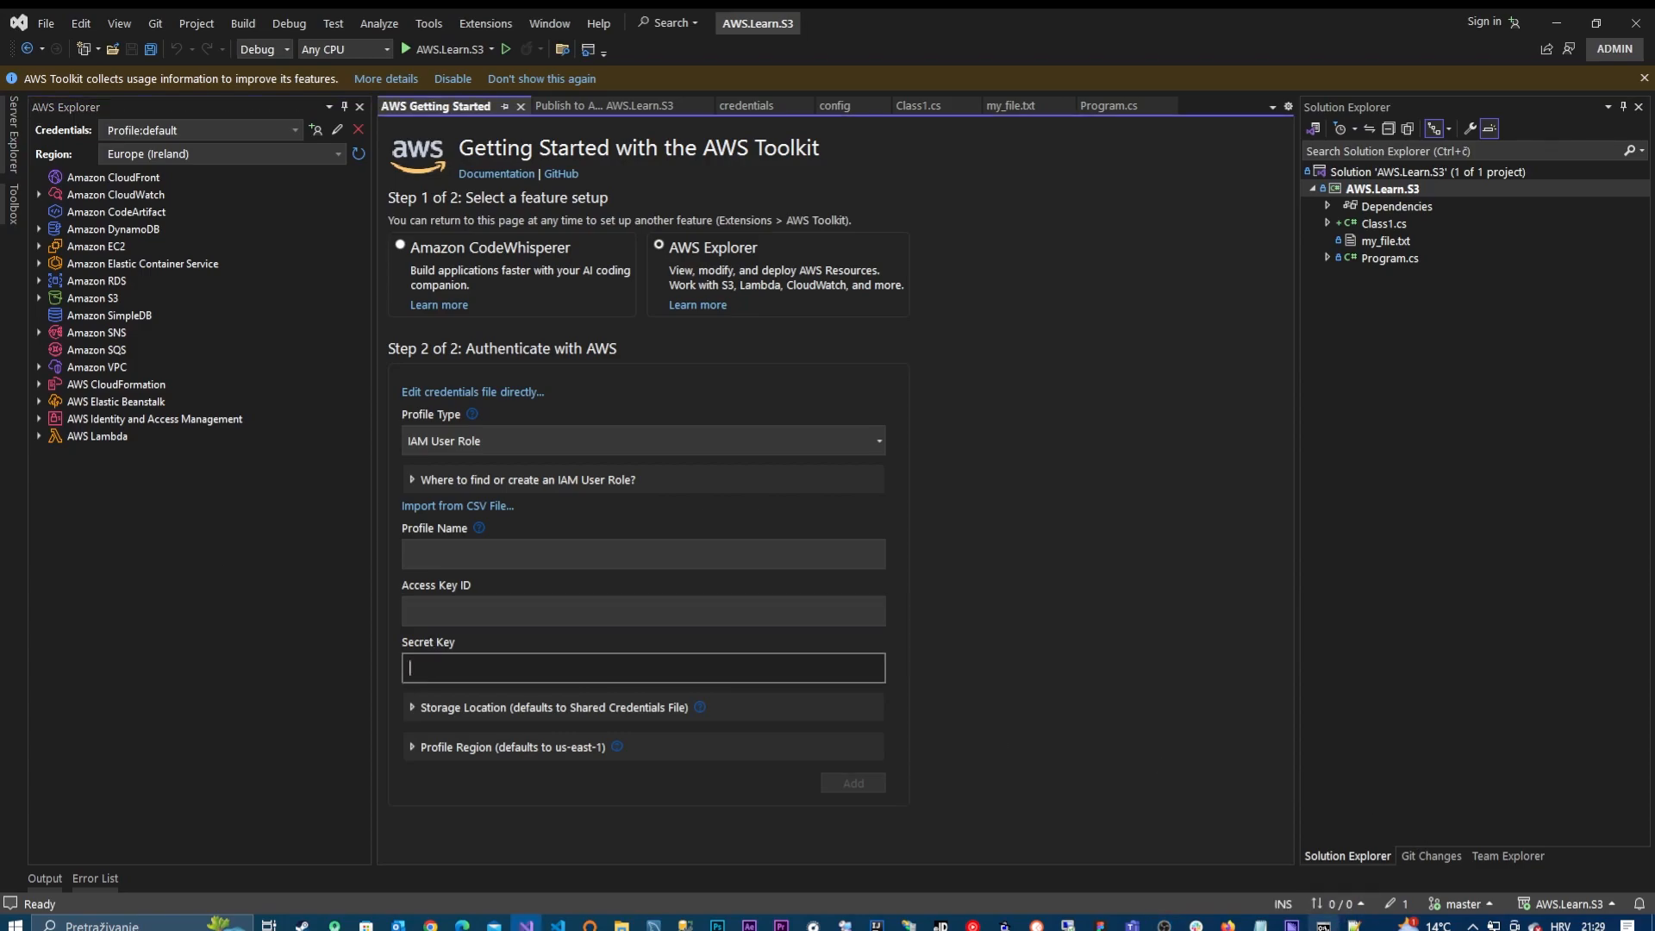
Step: Switch to the Command Prompt and correct the command line to read aws configure
click(1325, 925)
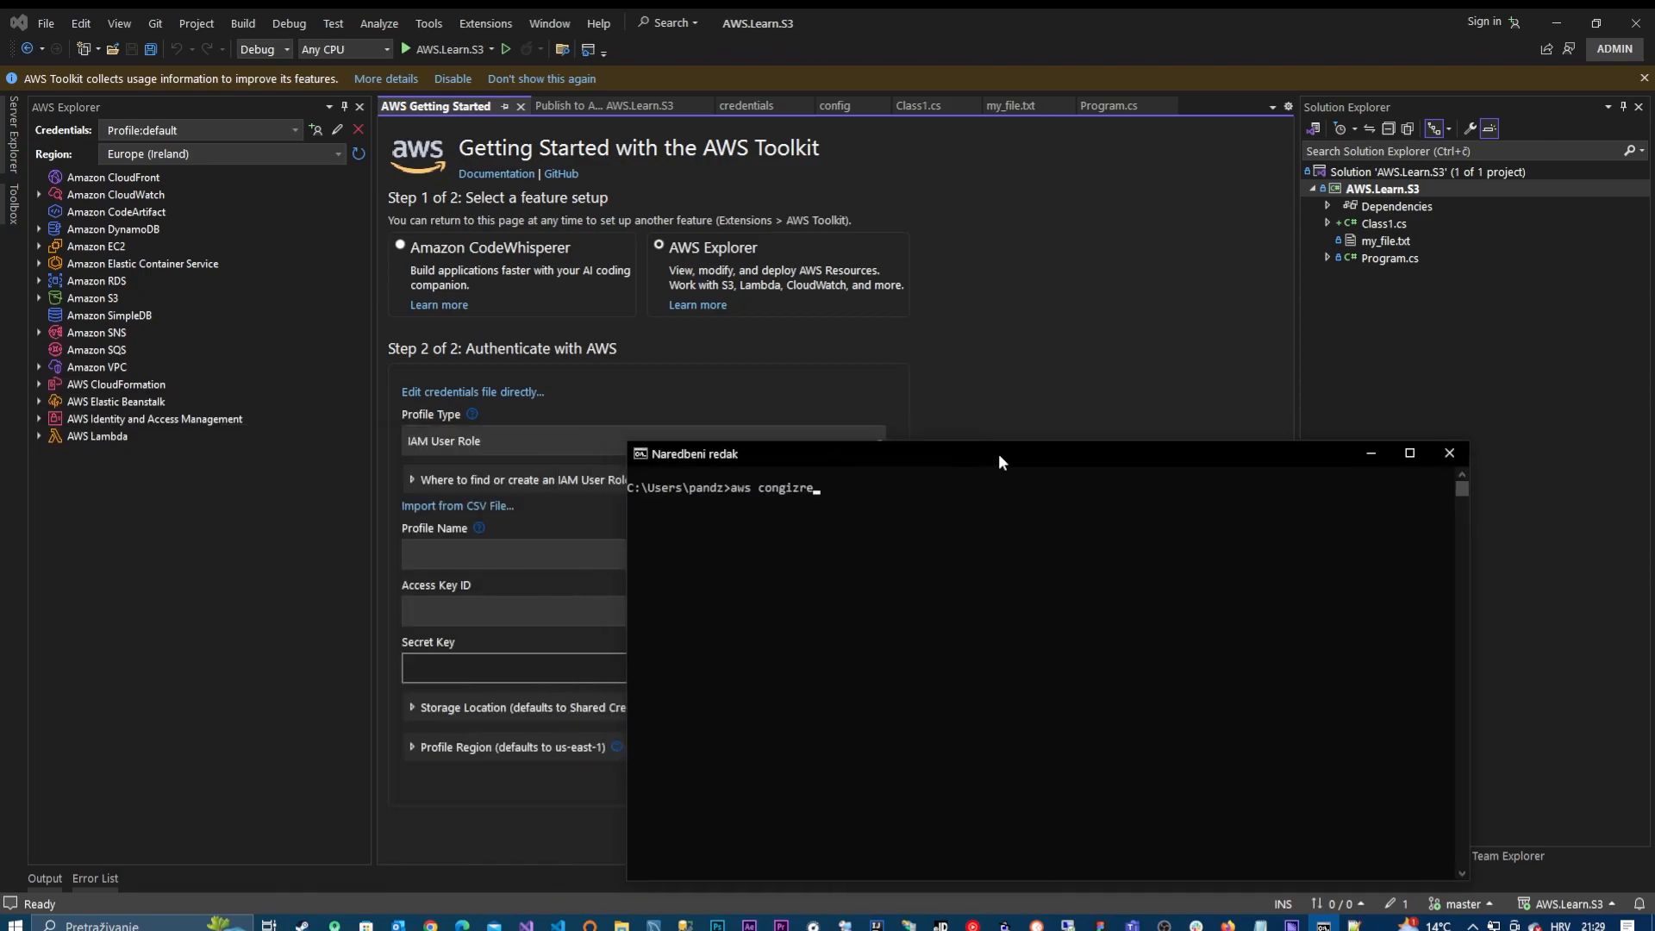
key(BackSpace)
text(ngigu)
key(BackSpace)
key(BackSpace)
key(BackSpace)
key(BackSpace)
key(BackSpace)
text(figure)
Step: Consult the Configure the AWS CLI guide in the browser, return to the Command Prompt and run aws configure
click(430, 926)
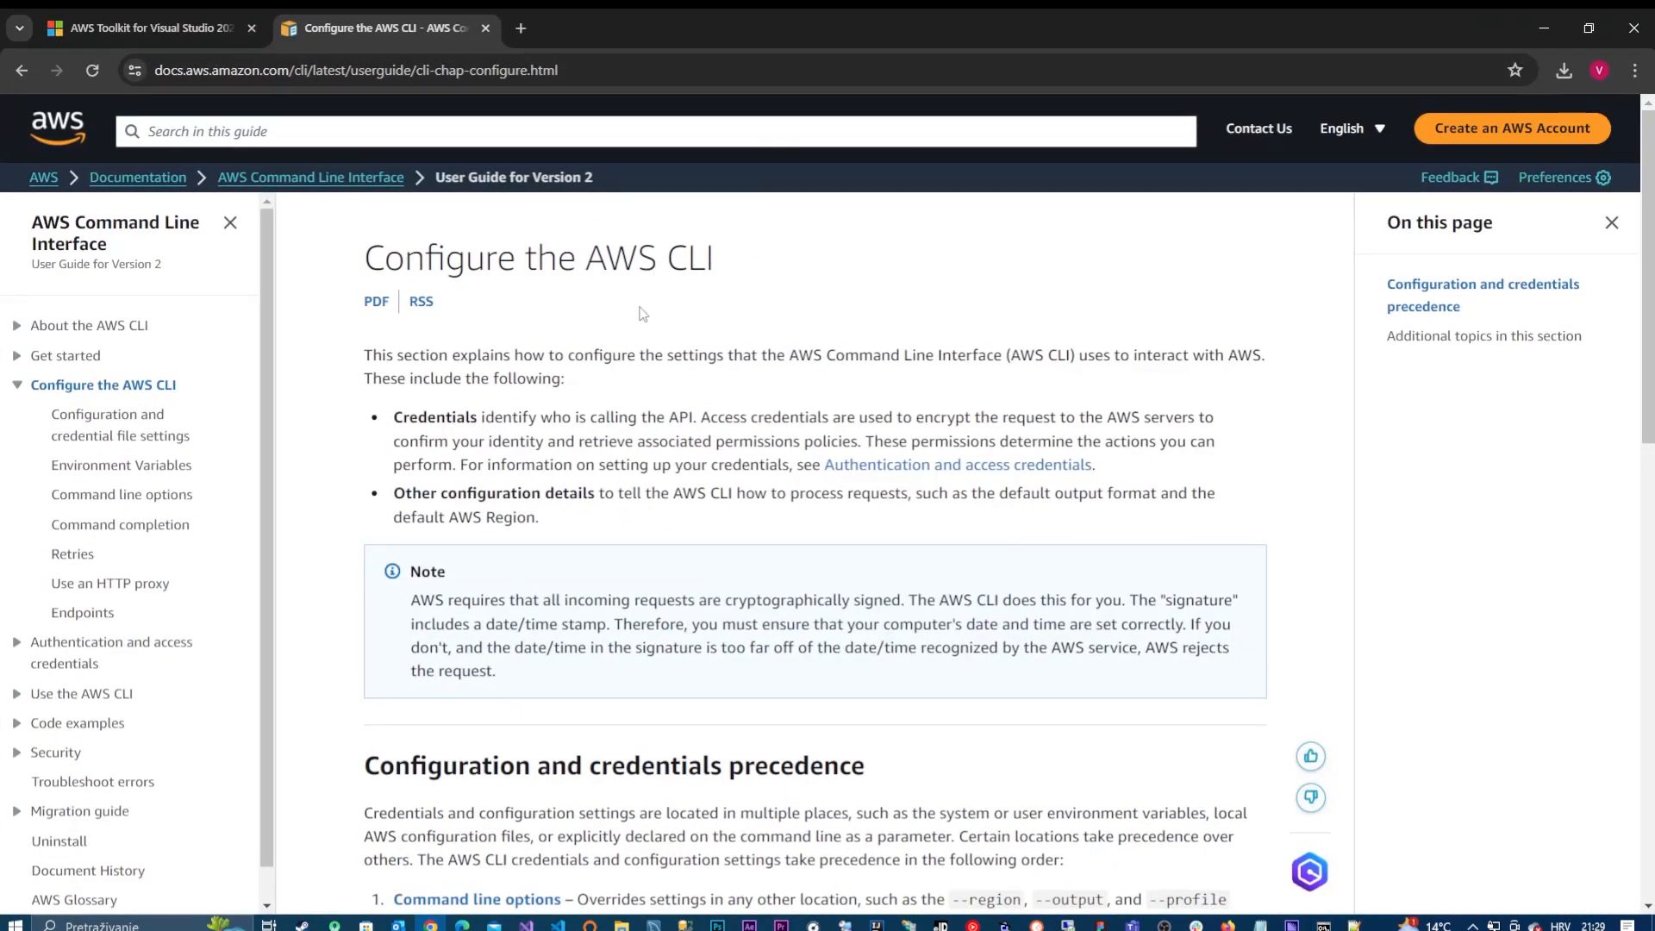
drag(558, 258, 767, 263)
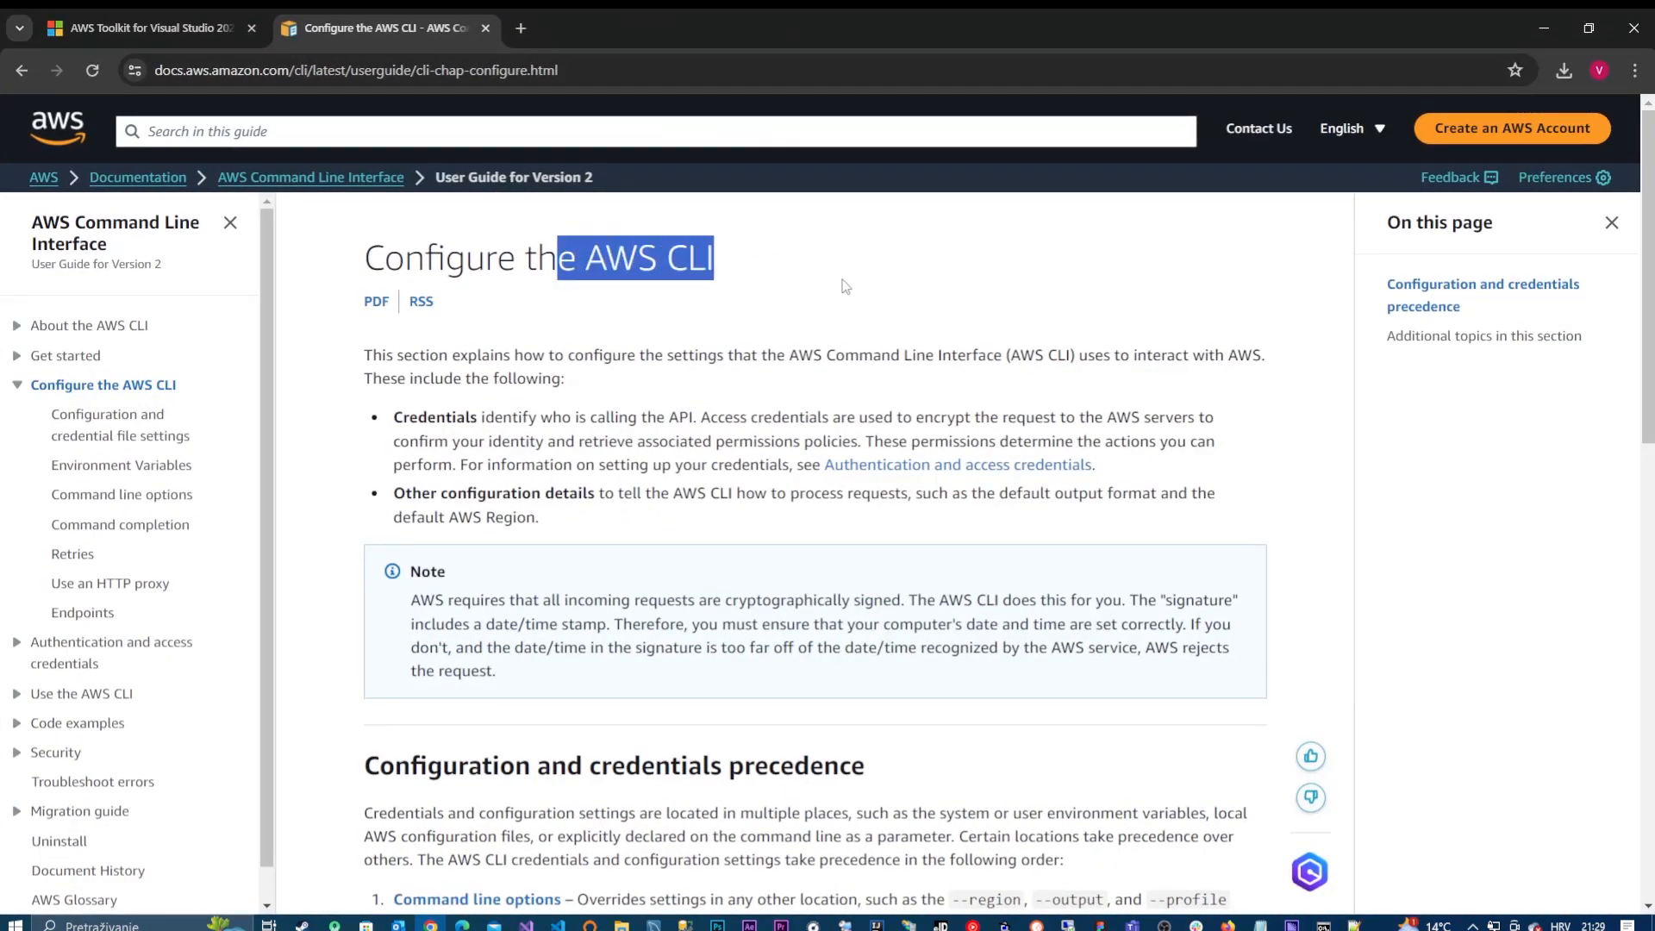
click(1543, 28)
key(Return)
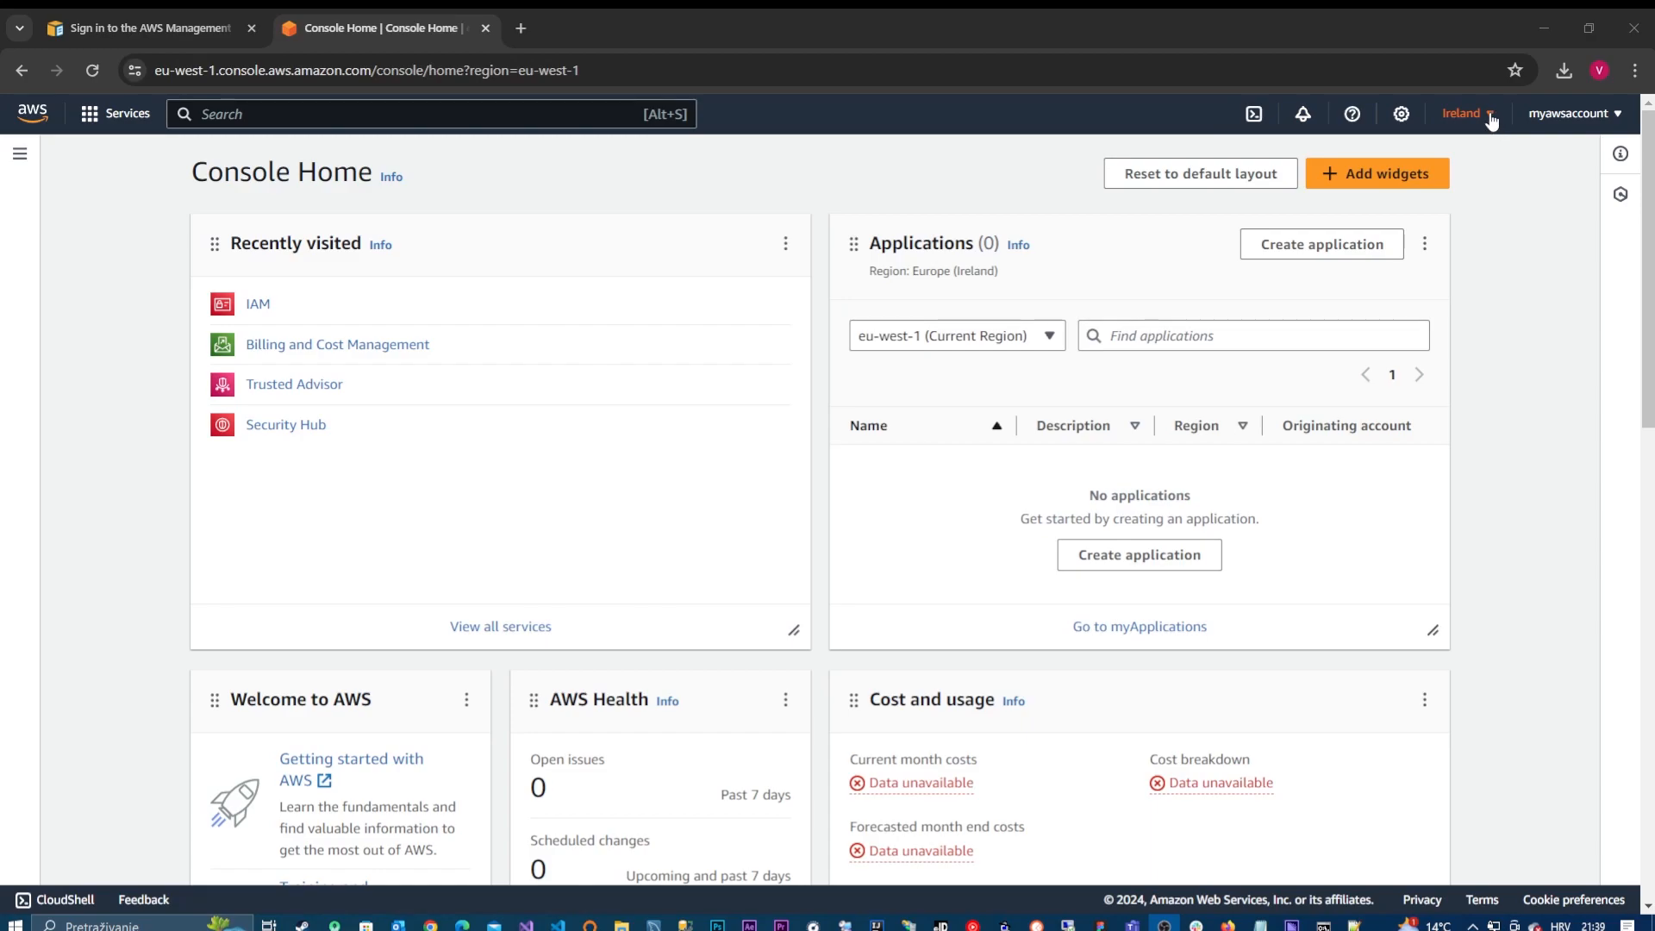
Step: Find the IAM service in the AWS Management Console and open its list of users
click(262, 122)
text(iam)
click(481, 265)
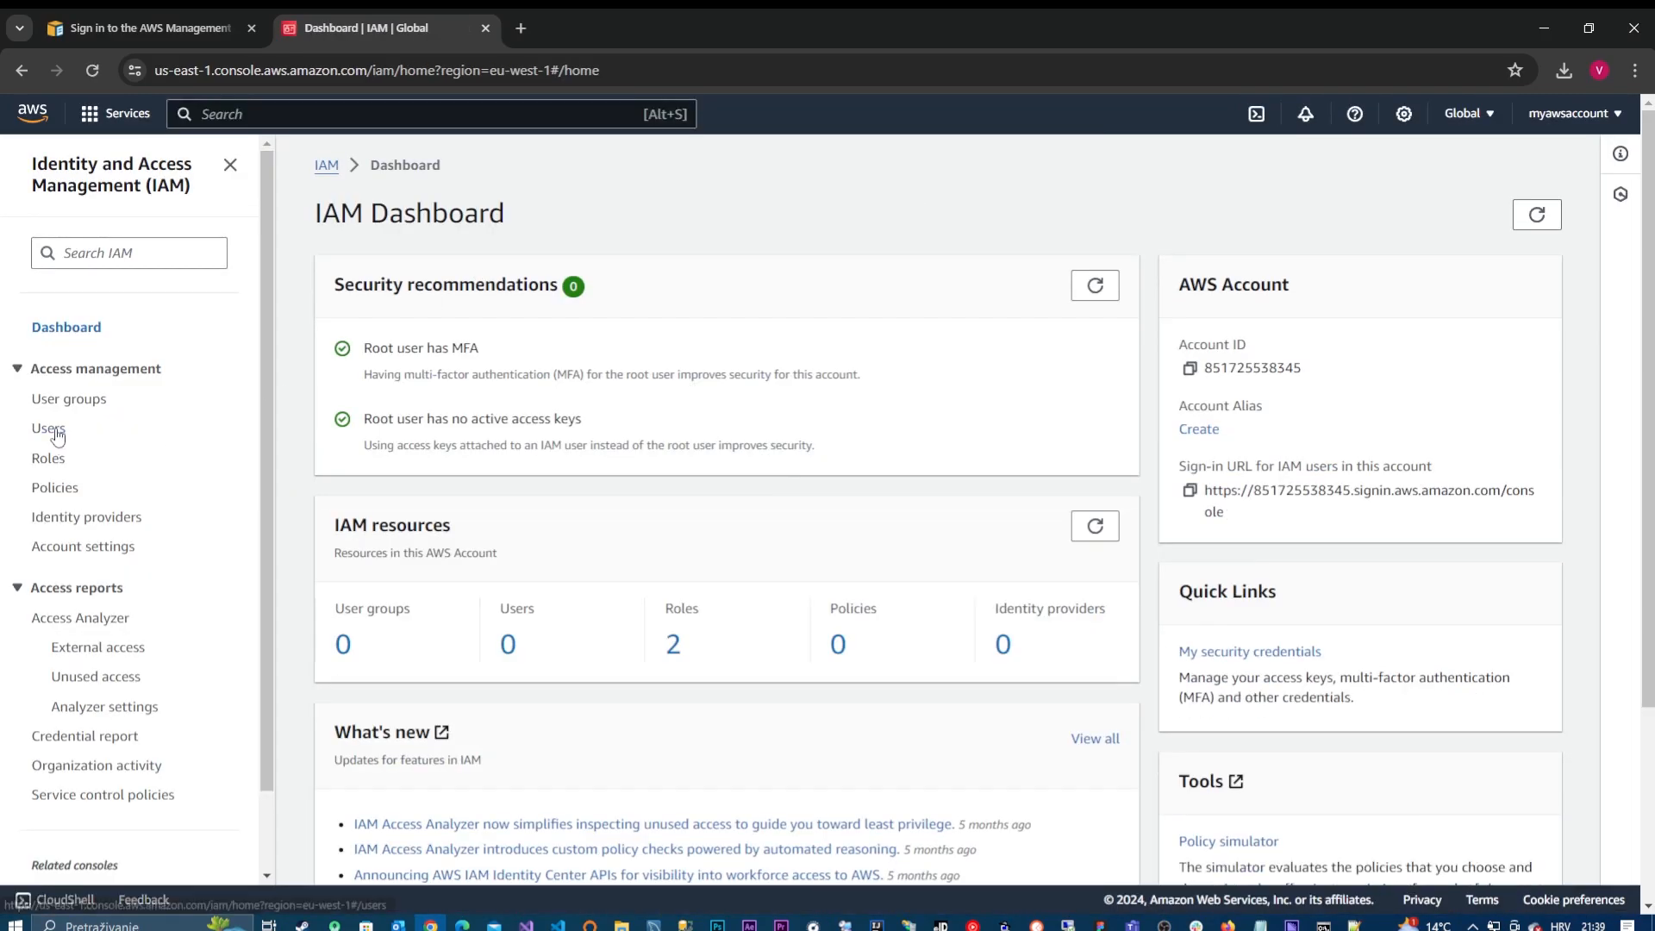
click(51, 430)
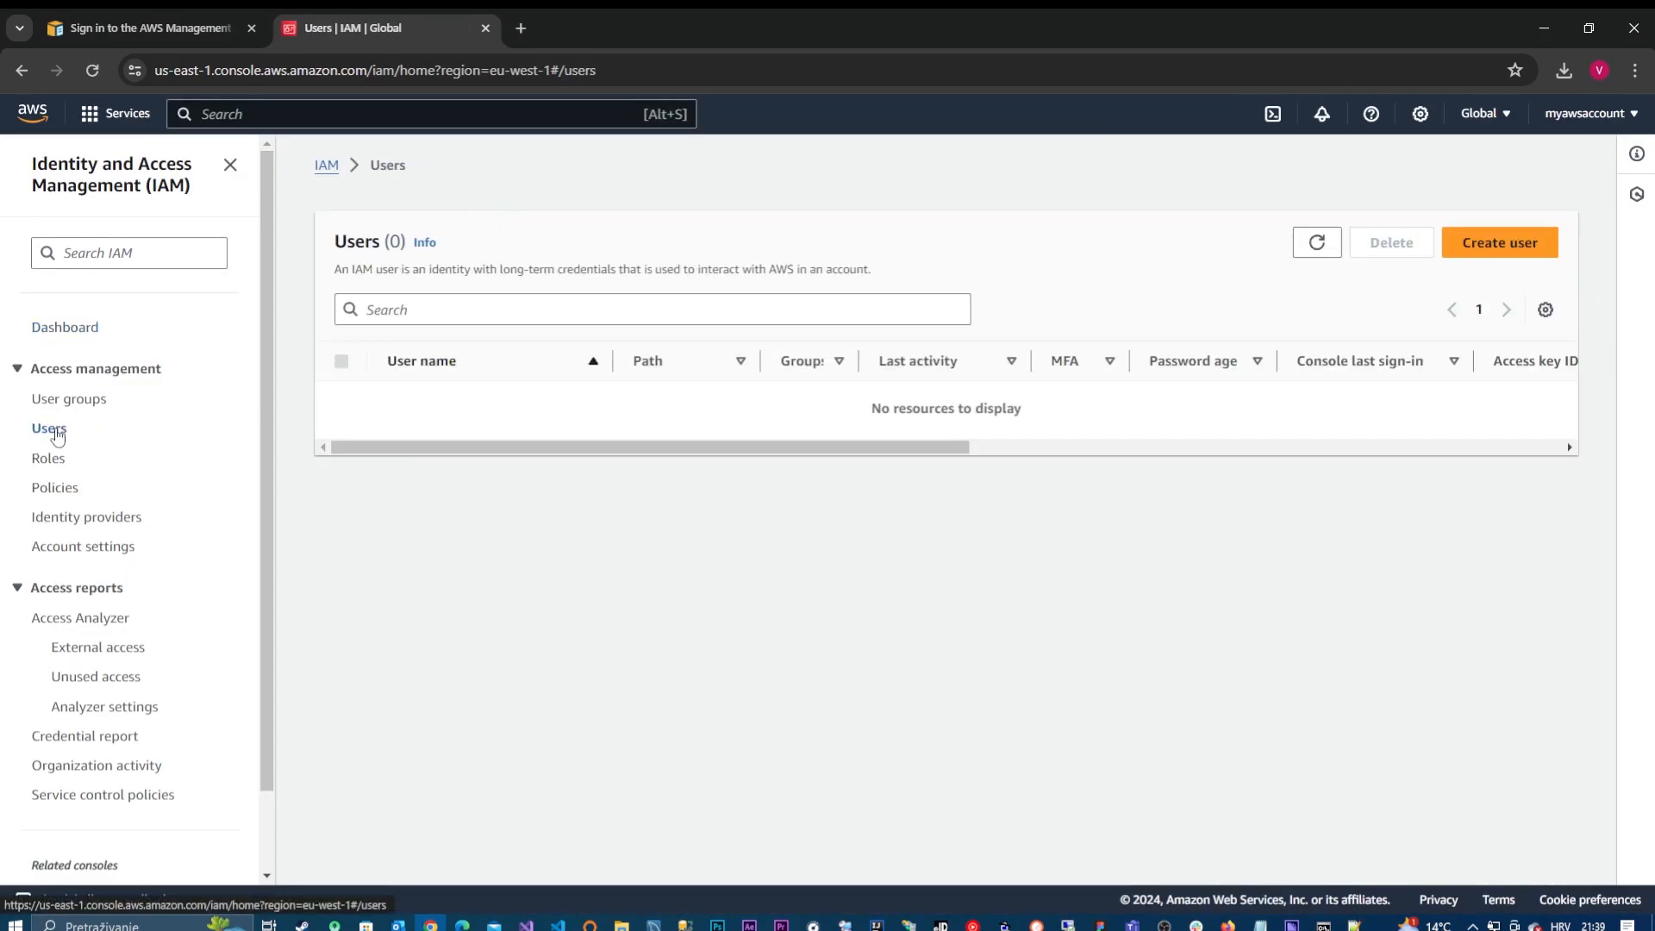
Step: Set up a new user named first-iam-user with the AdministratorAccess policy attached directly, and continue to the review
click(1456, 250)
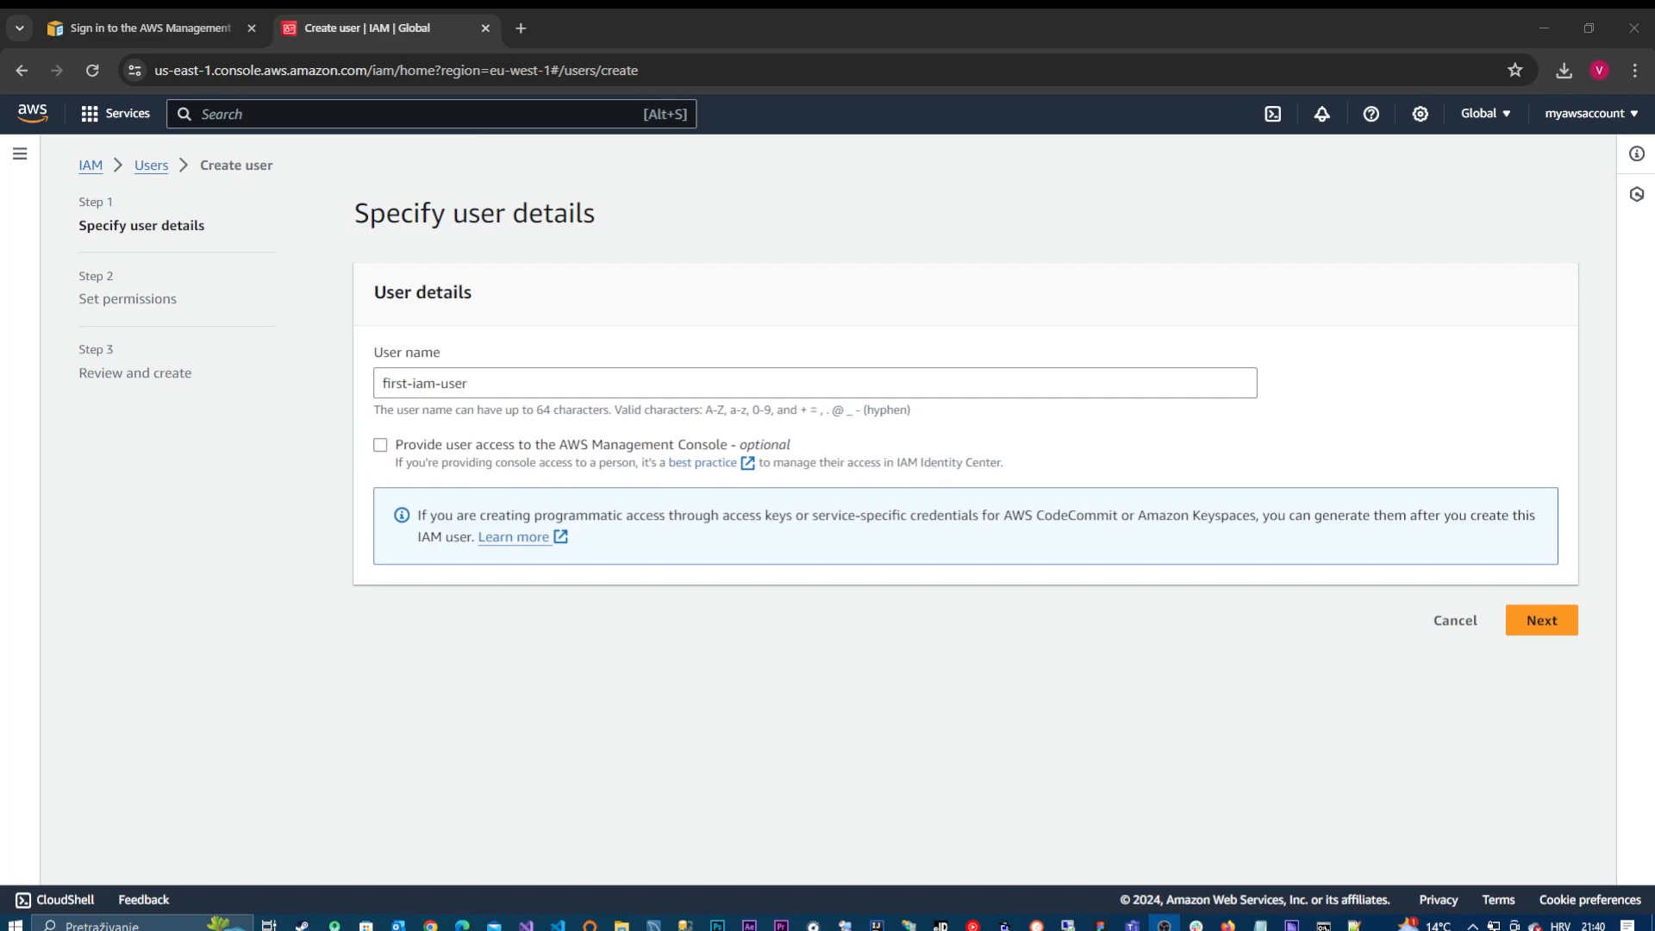
click(1542, 620)
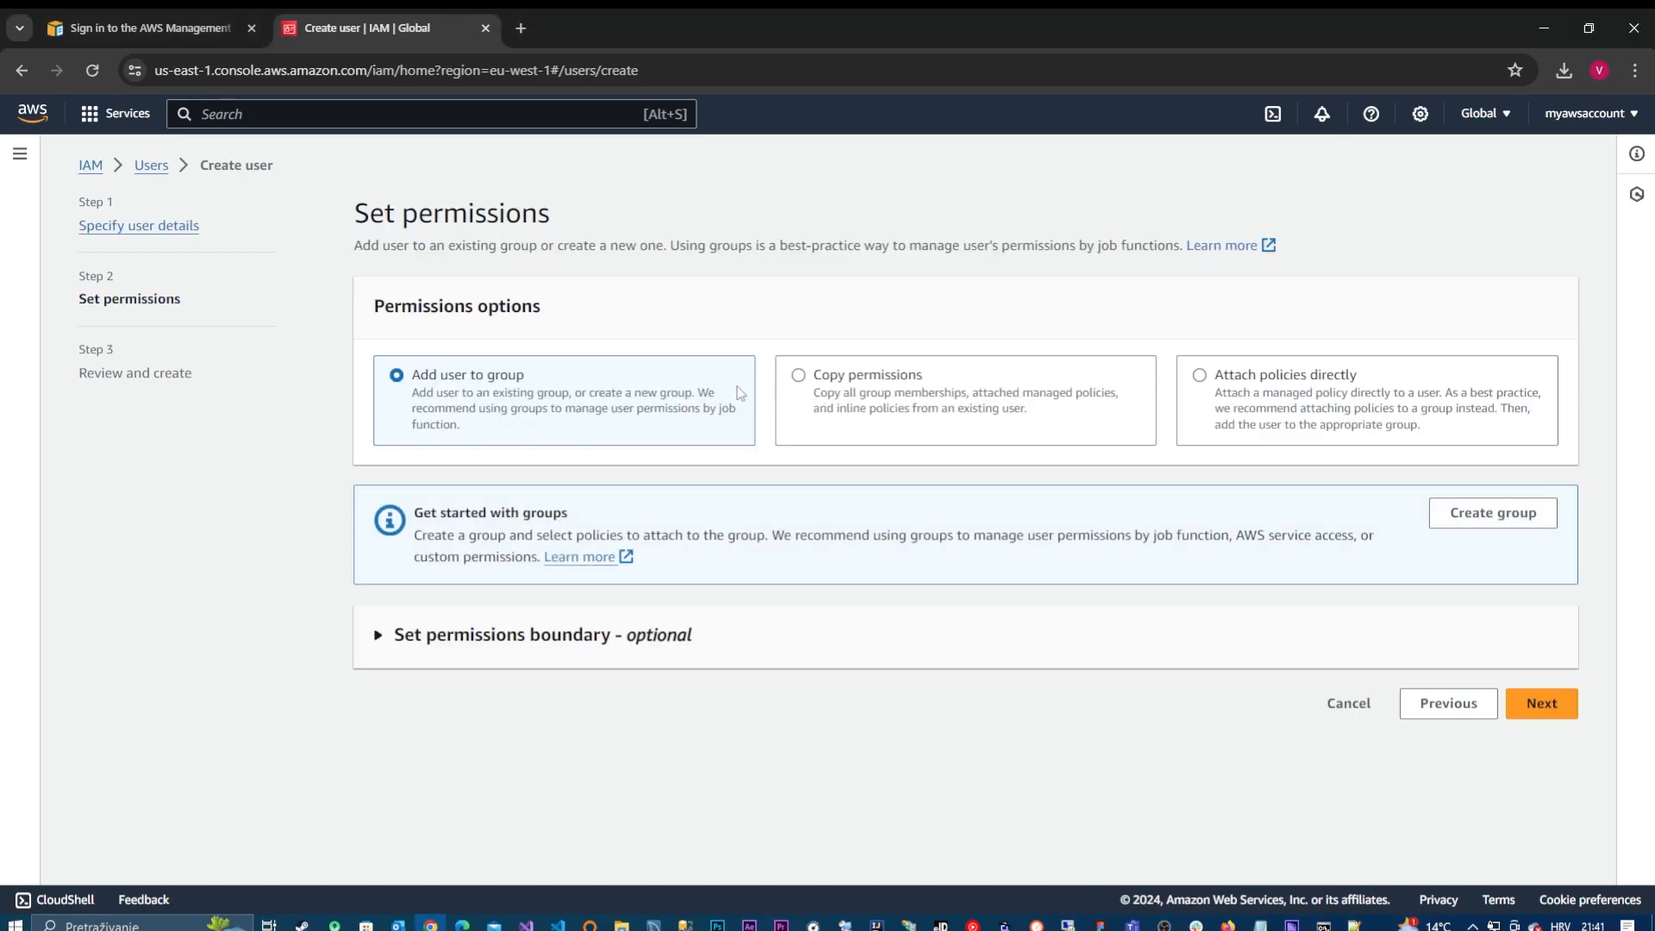
click(1256, 393)
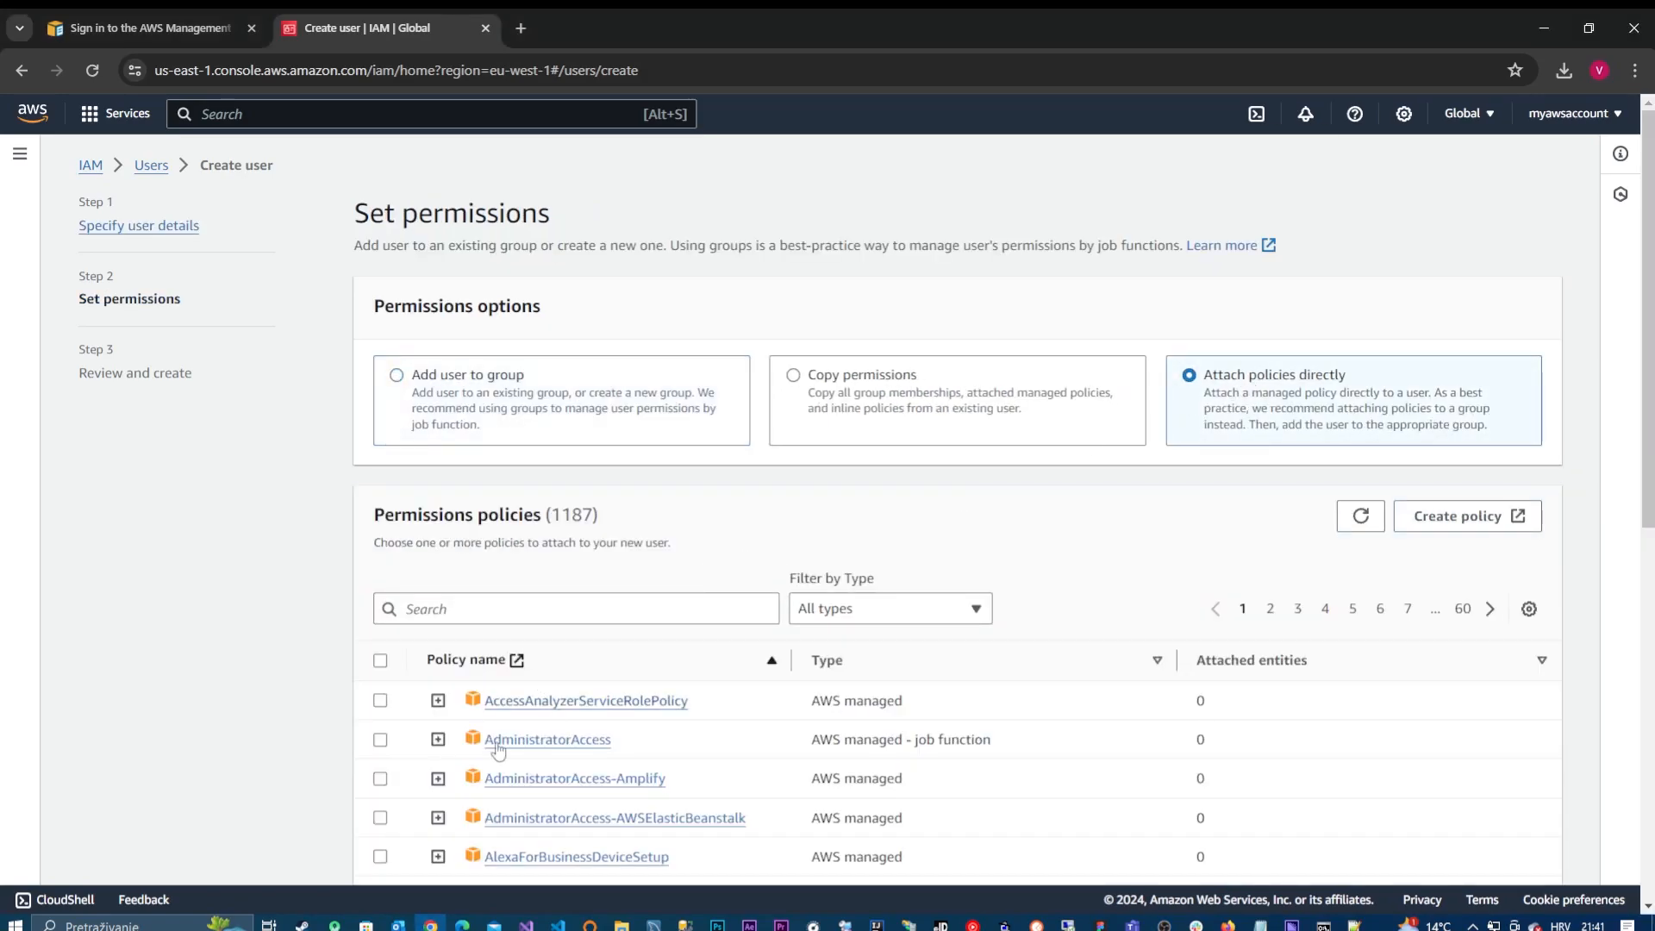
click(380, 739)
scroll(1502, 749, down, 5)
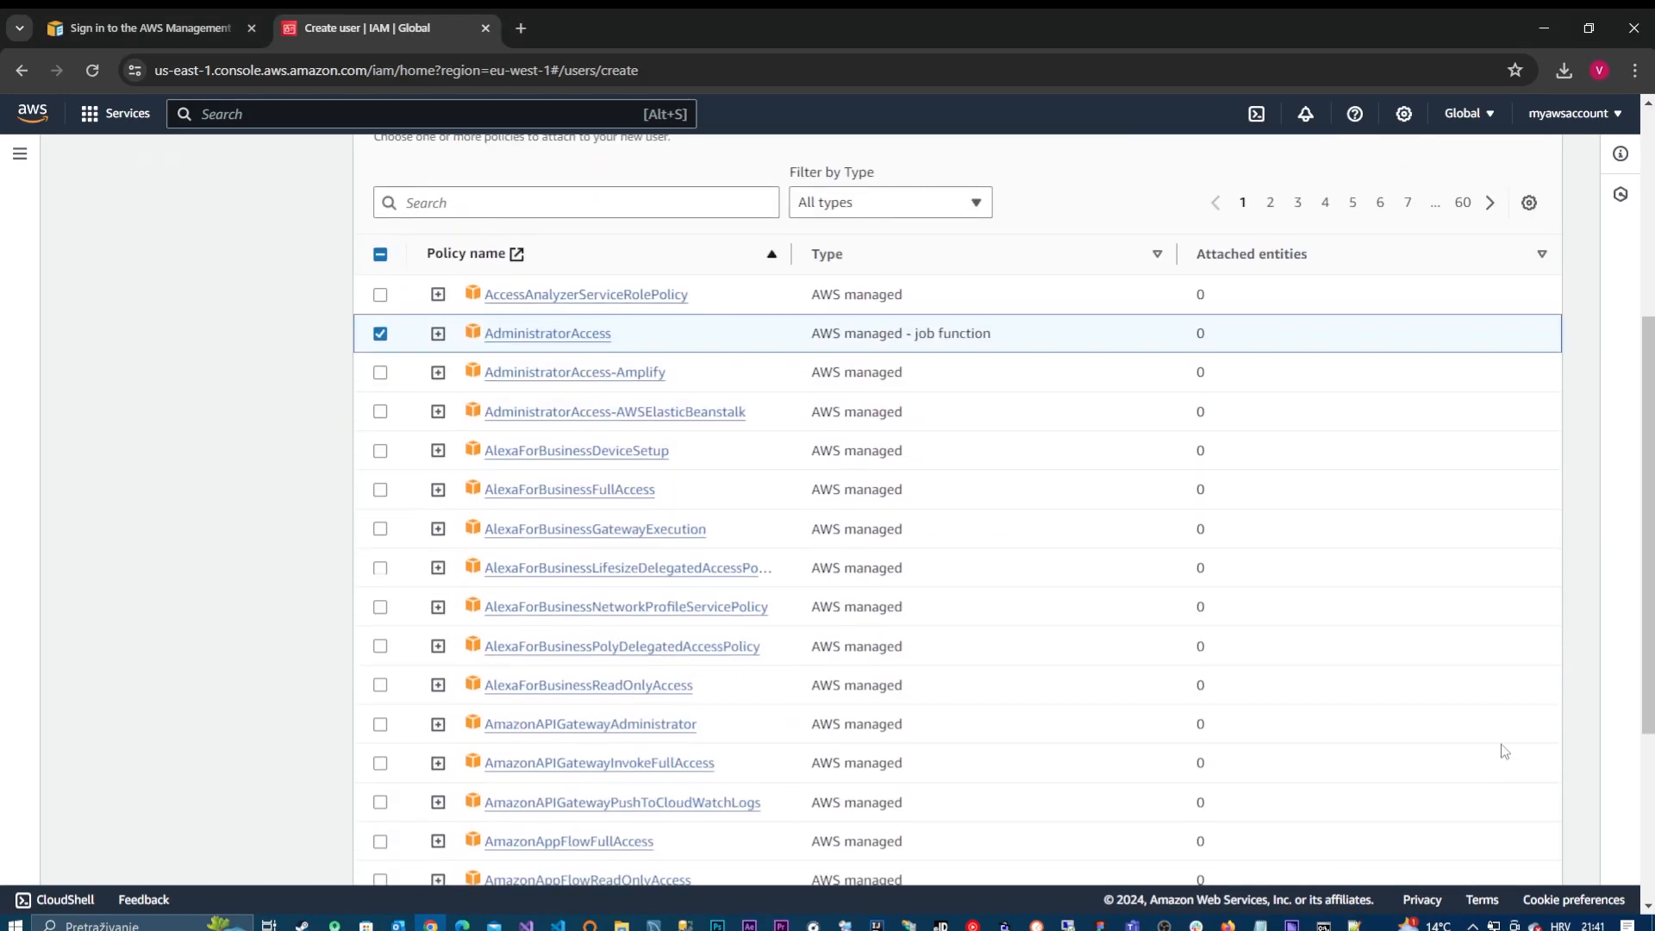
scroll(1502, 749, down, 5)
click(1523, 849)
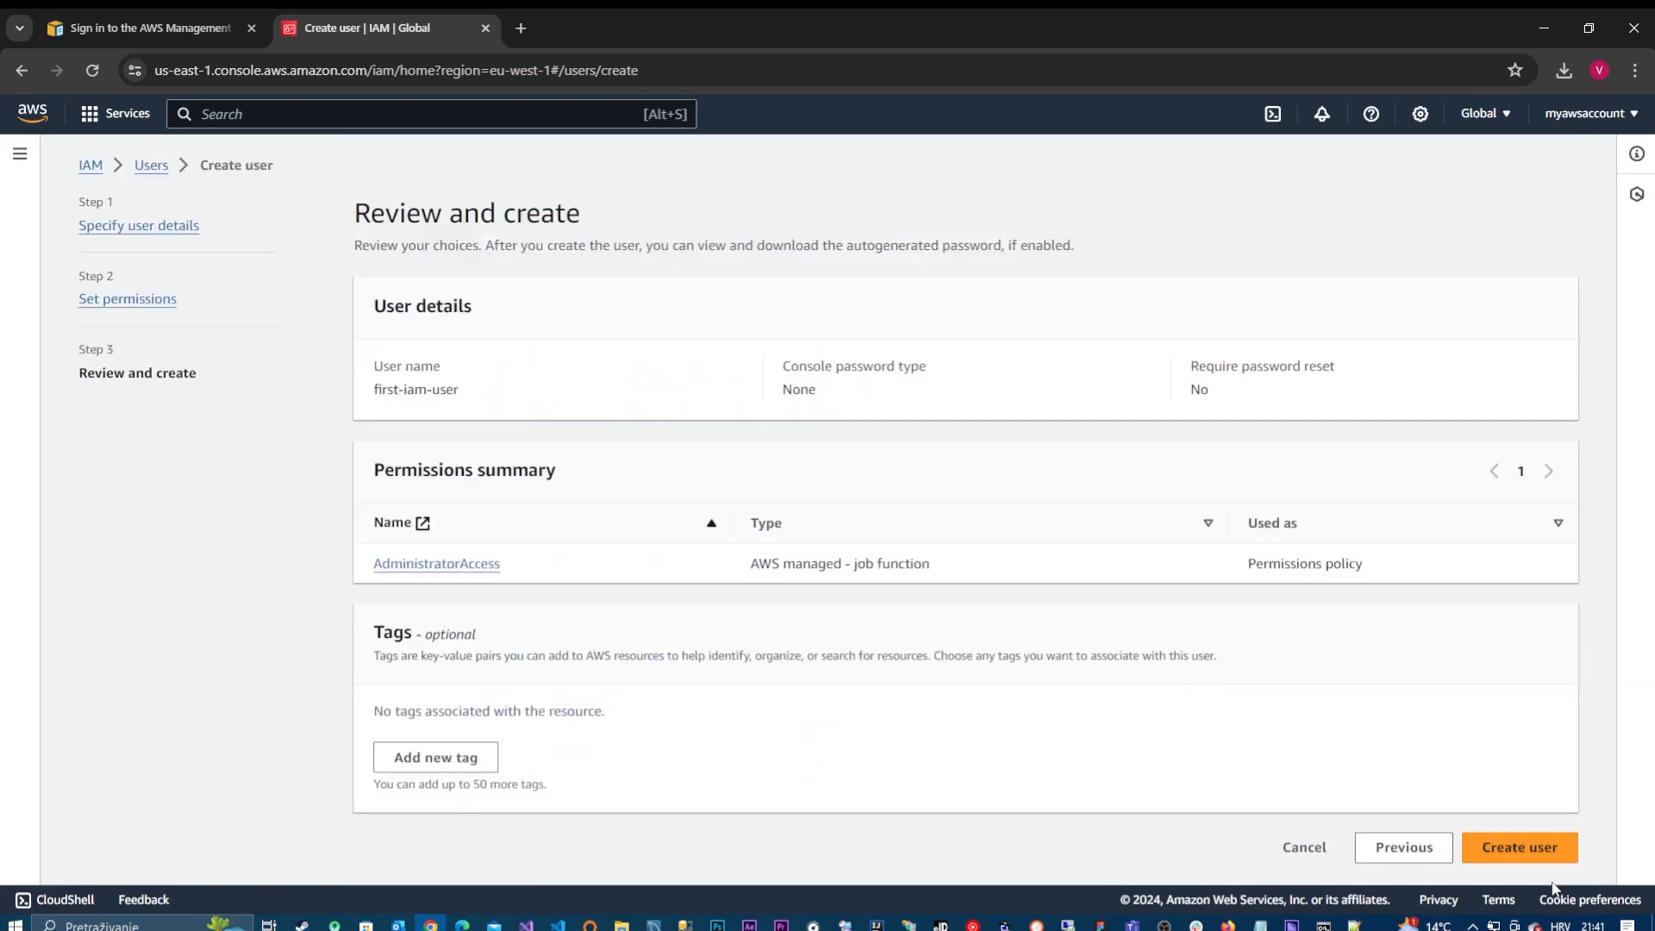
Step: Finish creating the user first-iam-user, open its details and start creating an access key for it
click(1529, 857)
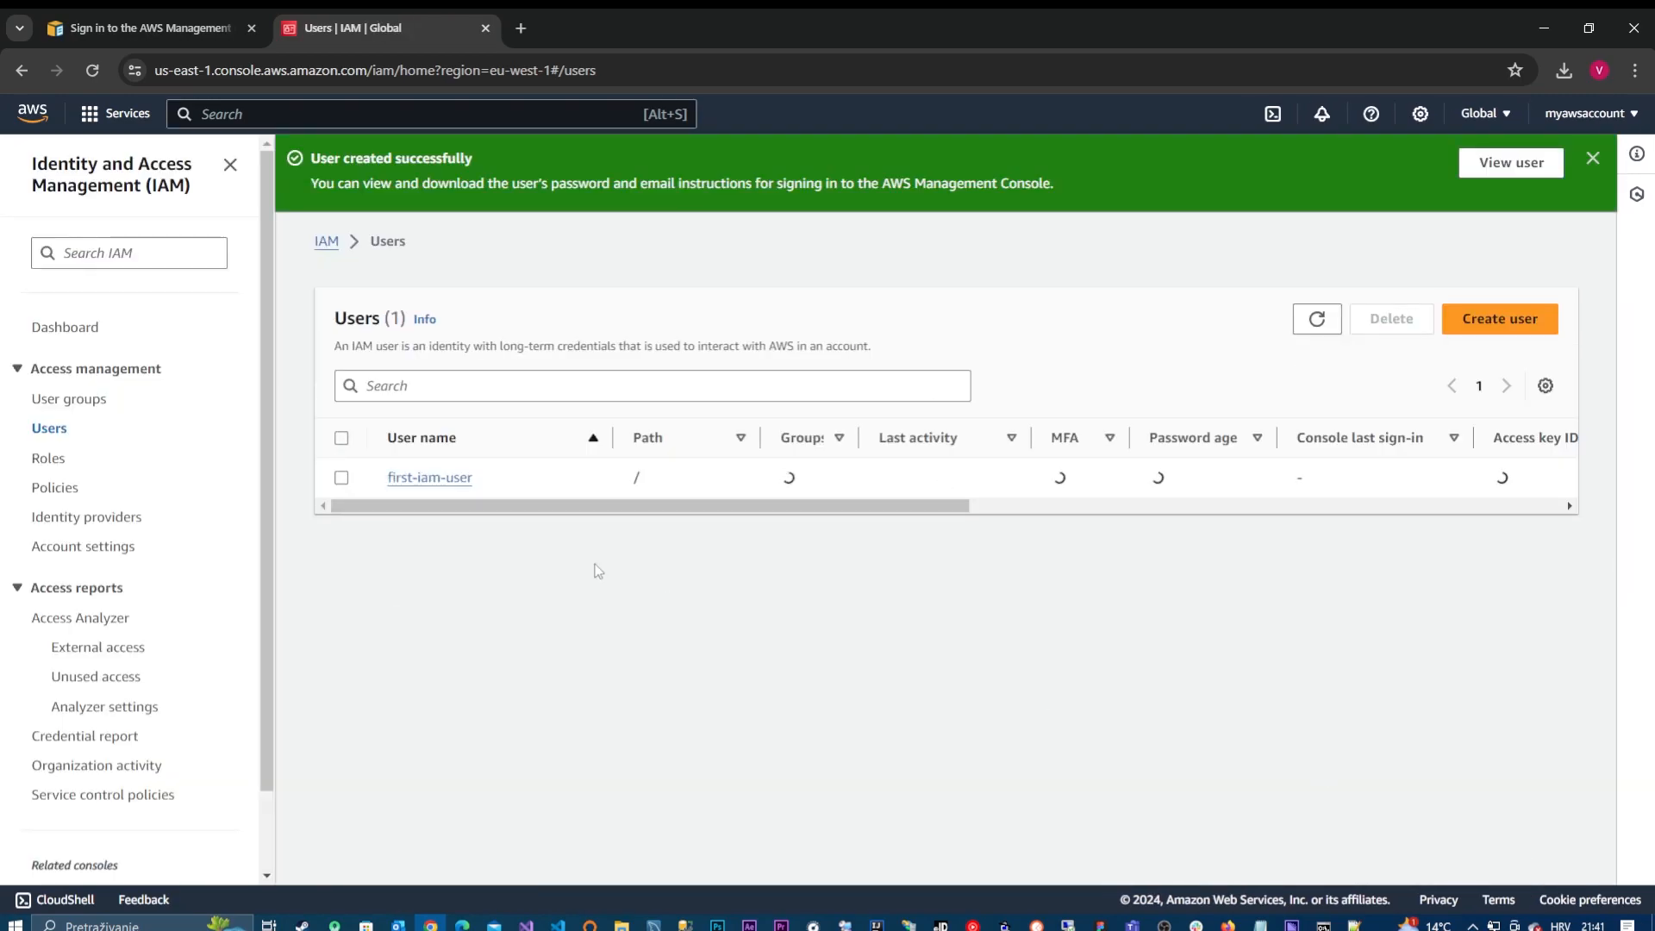
click(454, 479)
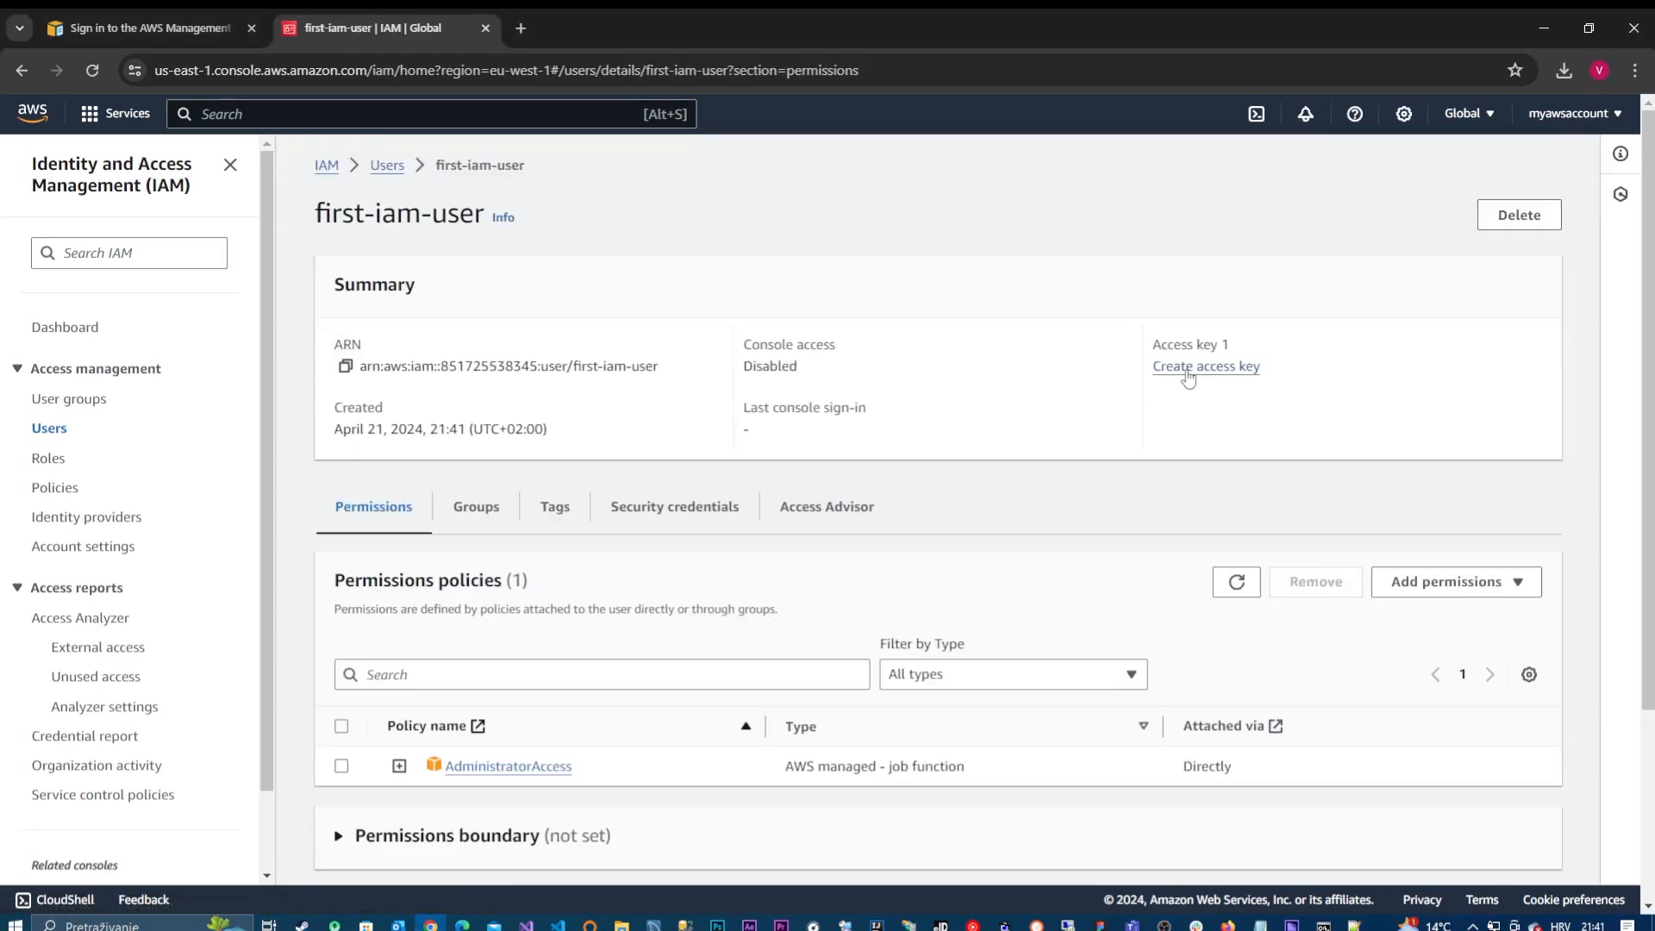
click(1187, 371)
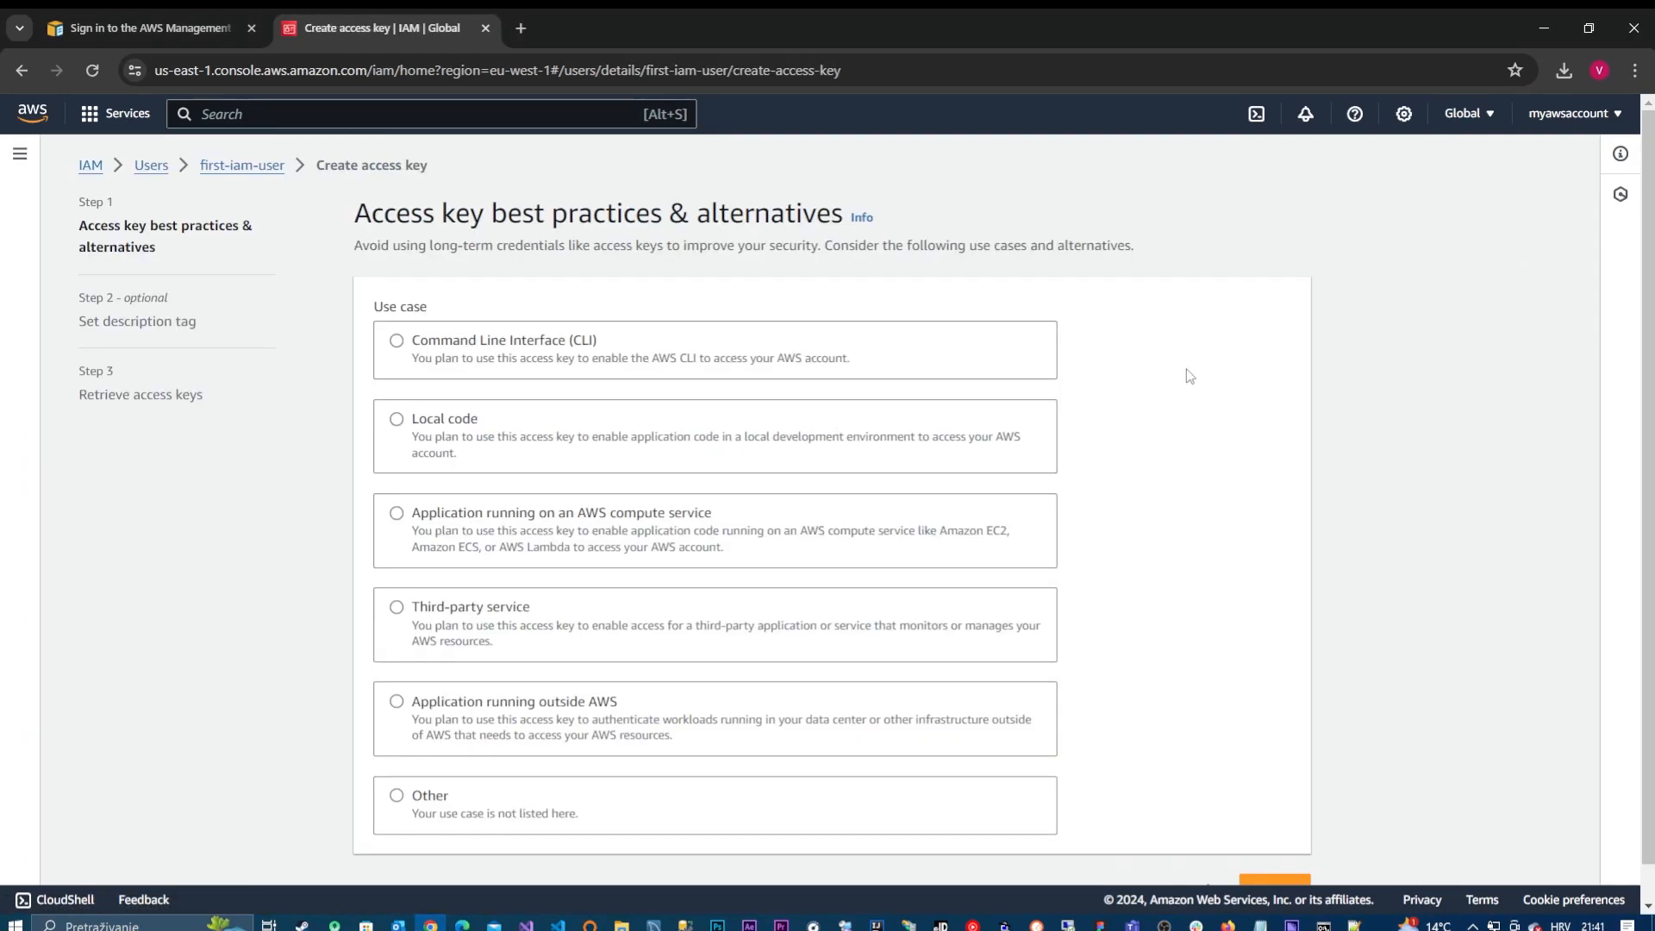
Step: Create a Command Line Interface (CLI) access key without a description tag and save it as first-iam-user_accessKeys.csv in Preuzimanja
click(468, 348)
scroll(779, 599, down, 3)
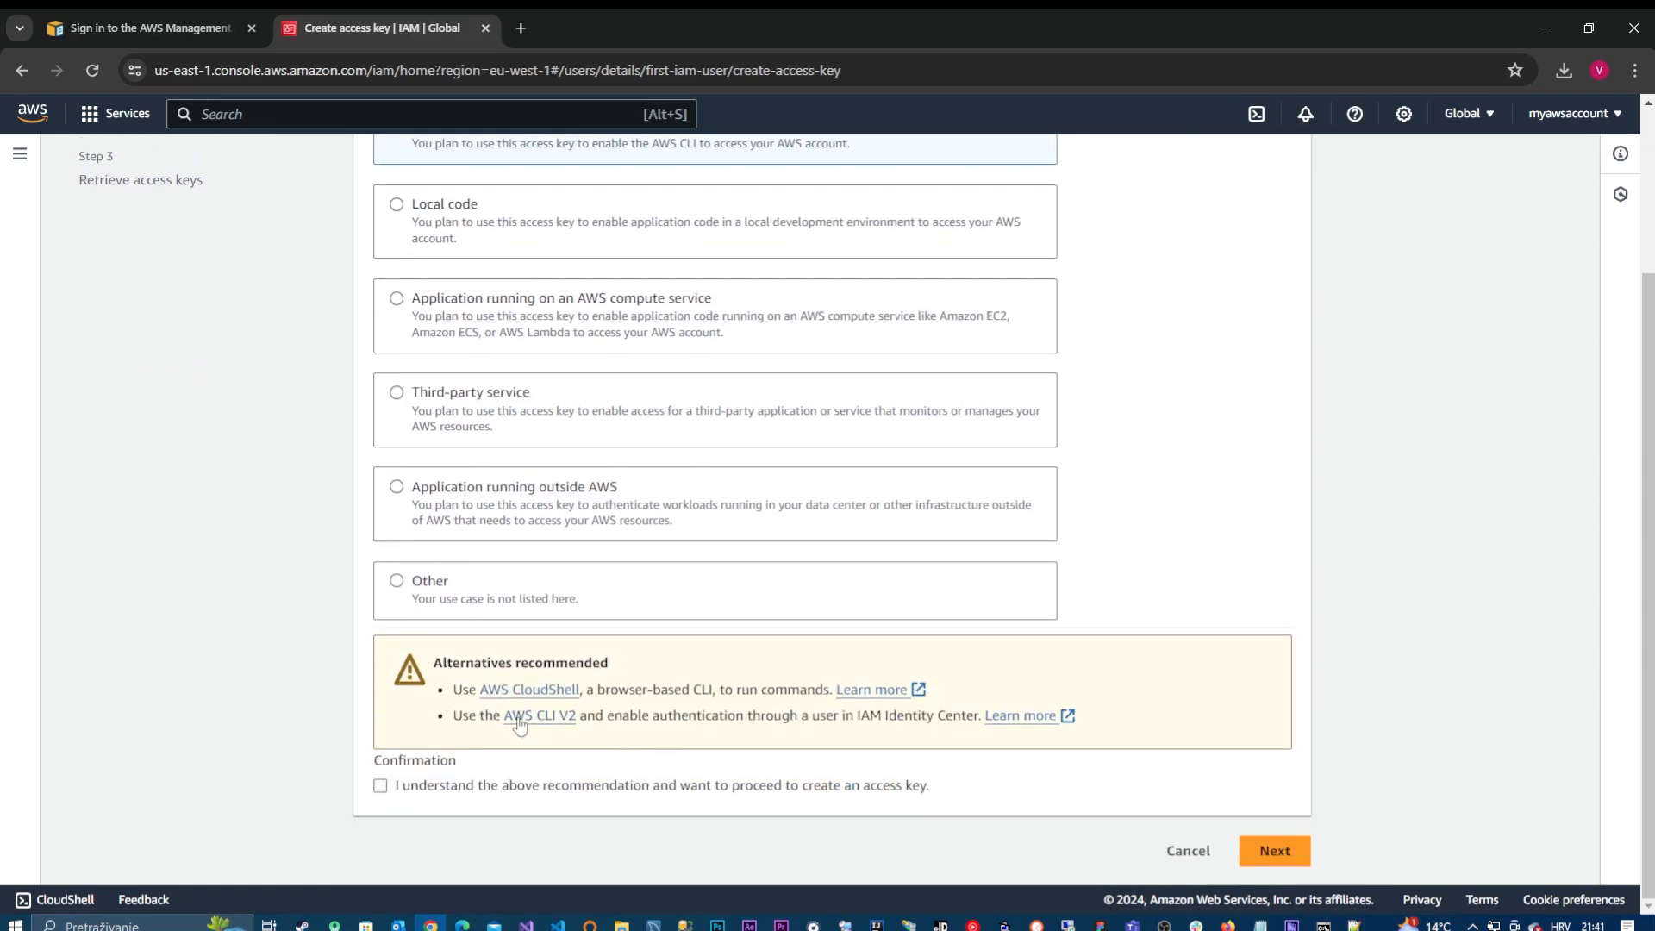
click(455, 786)
click(1274, 851)
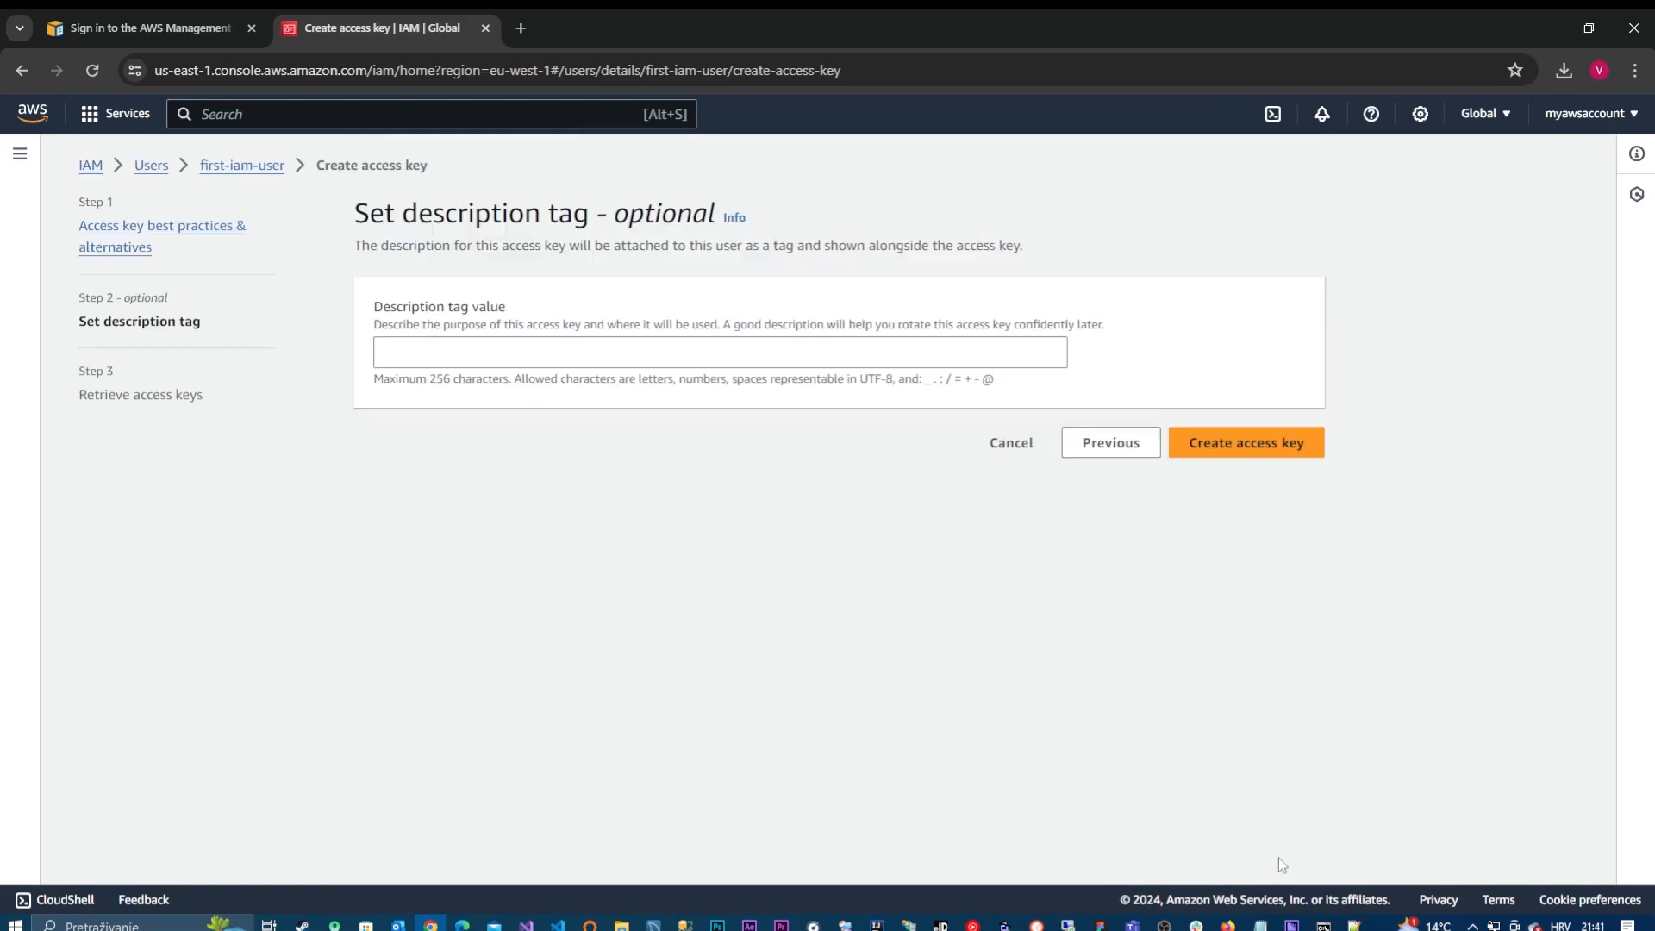
click(505, 353)
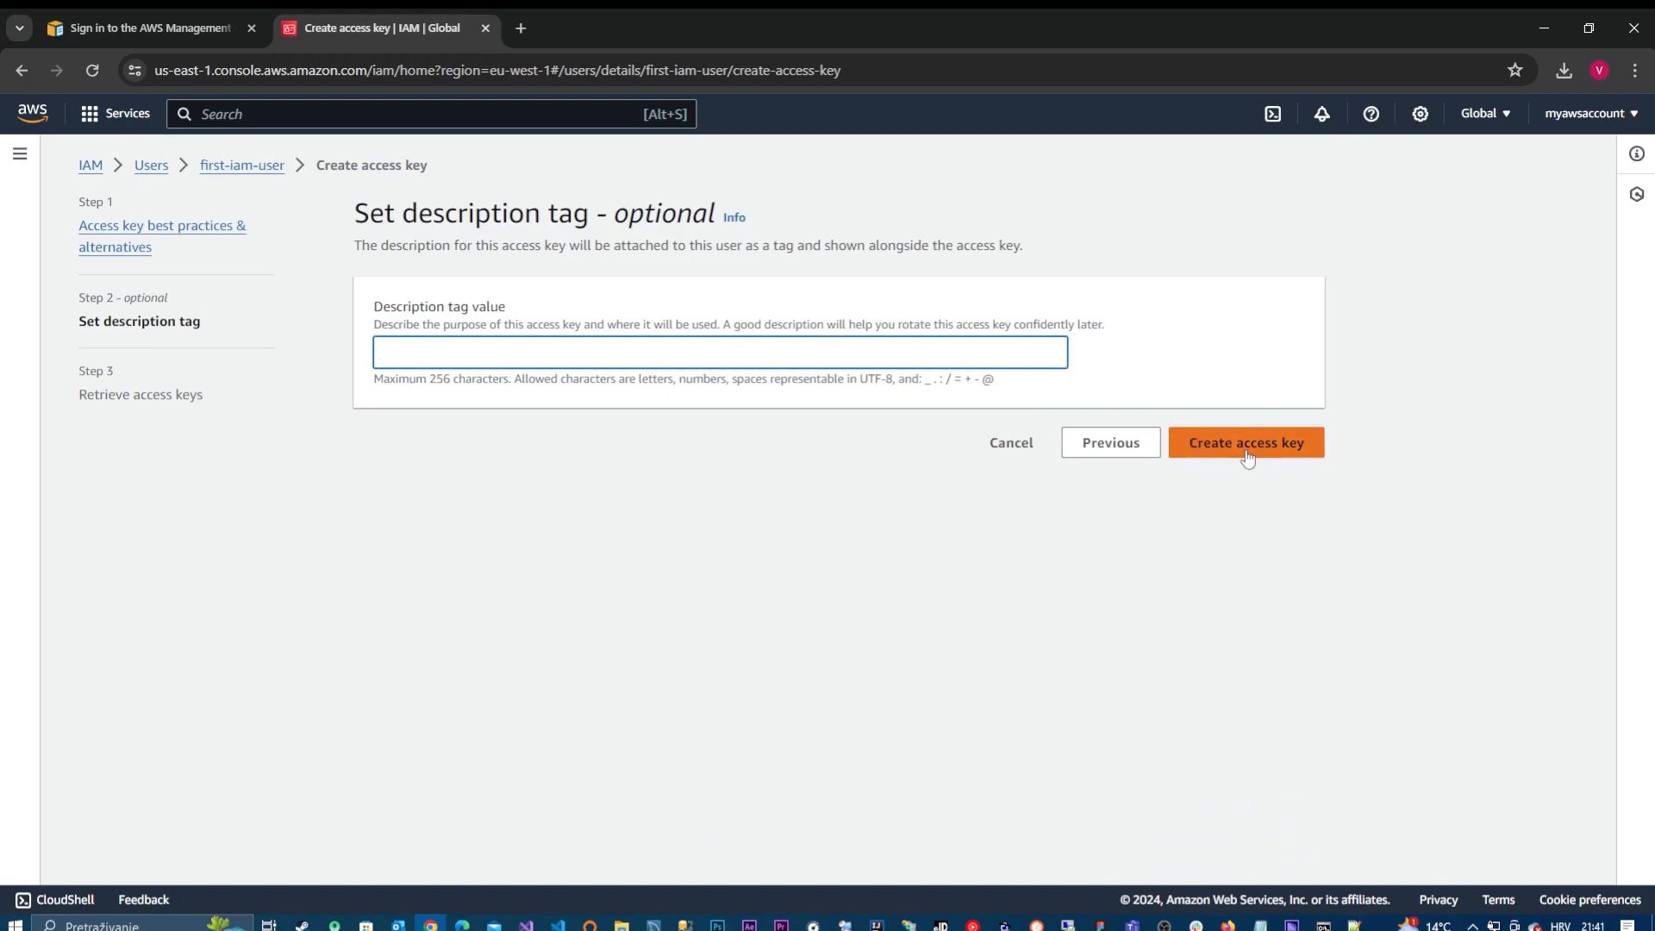
click(1246, 444)
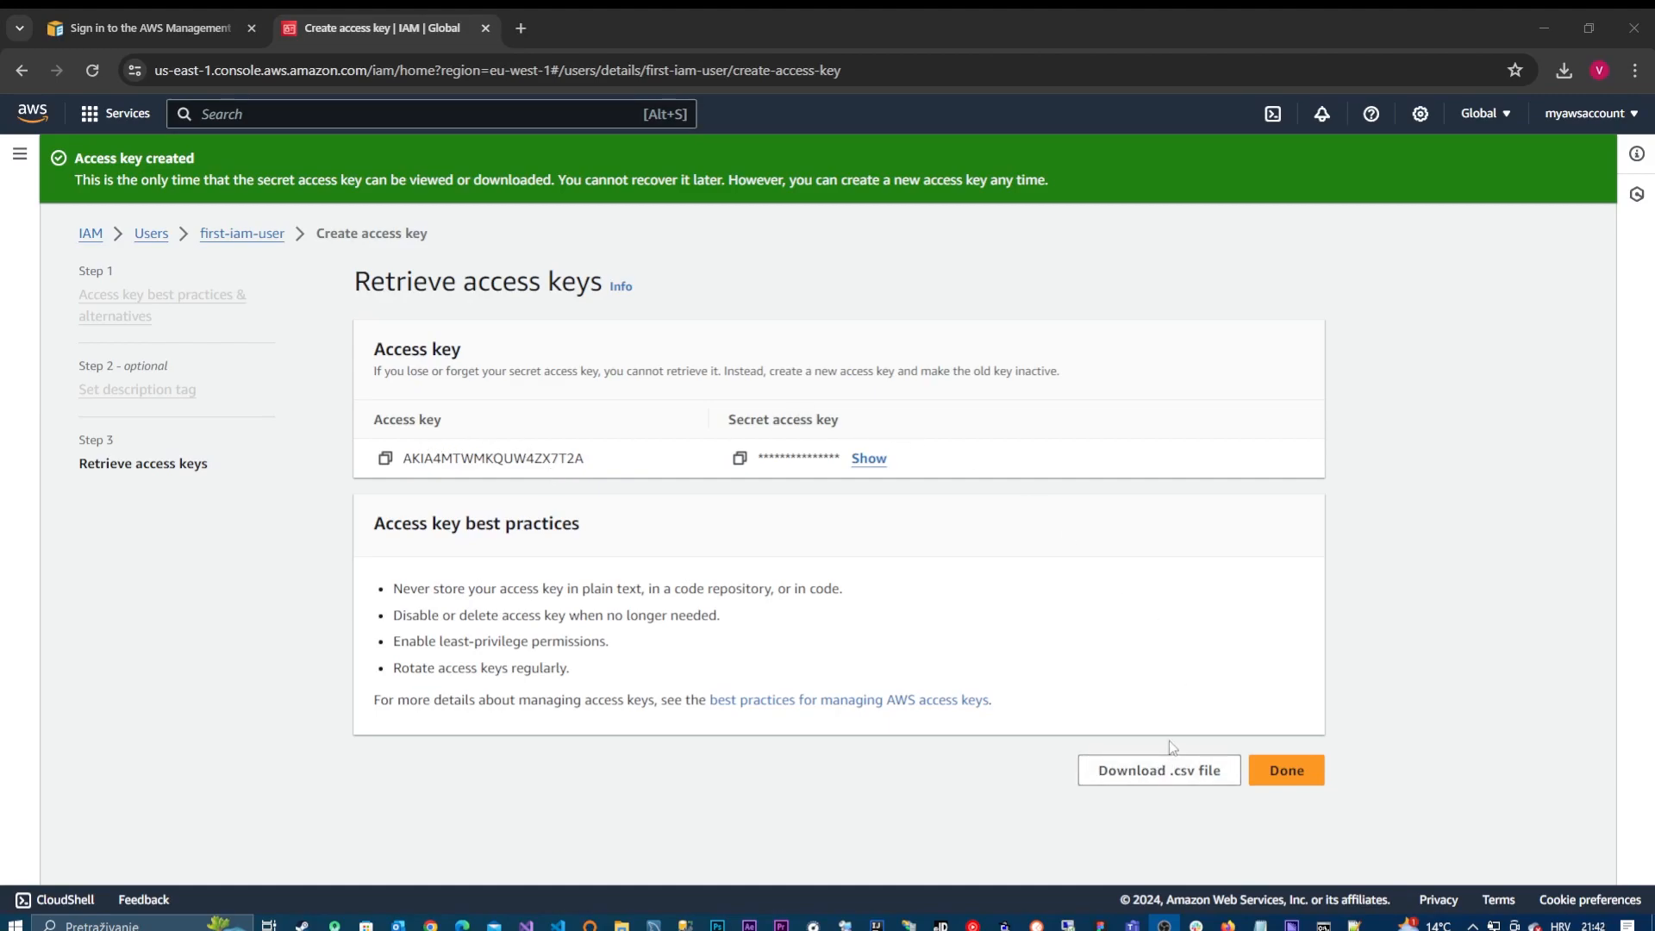
click(1186, 780)
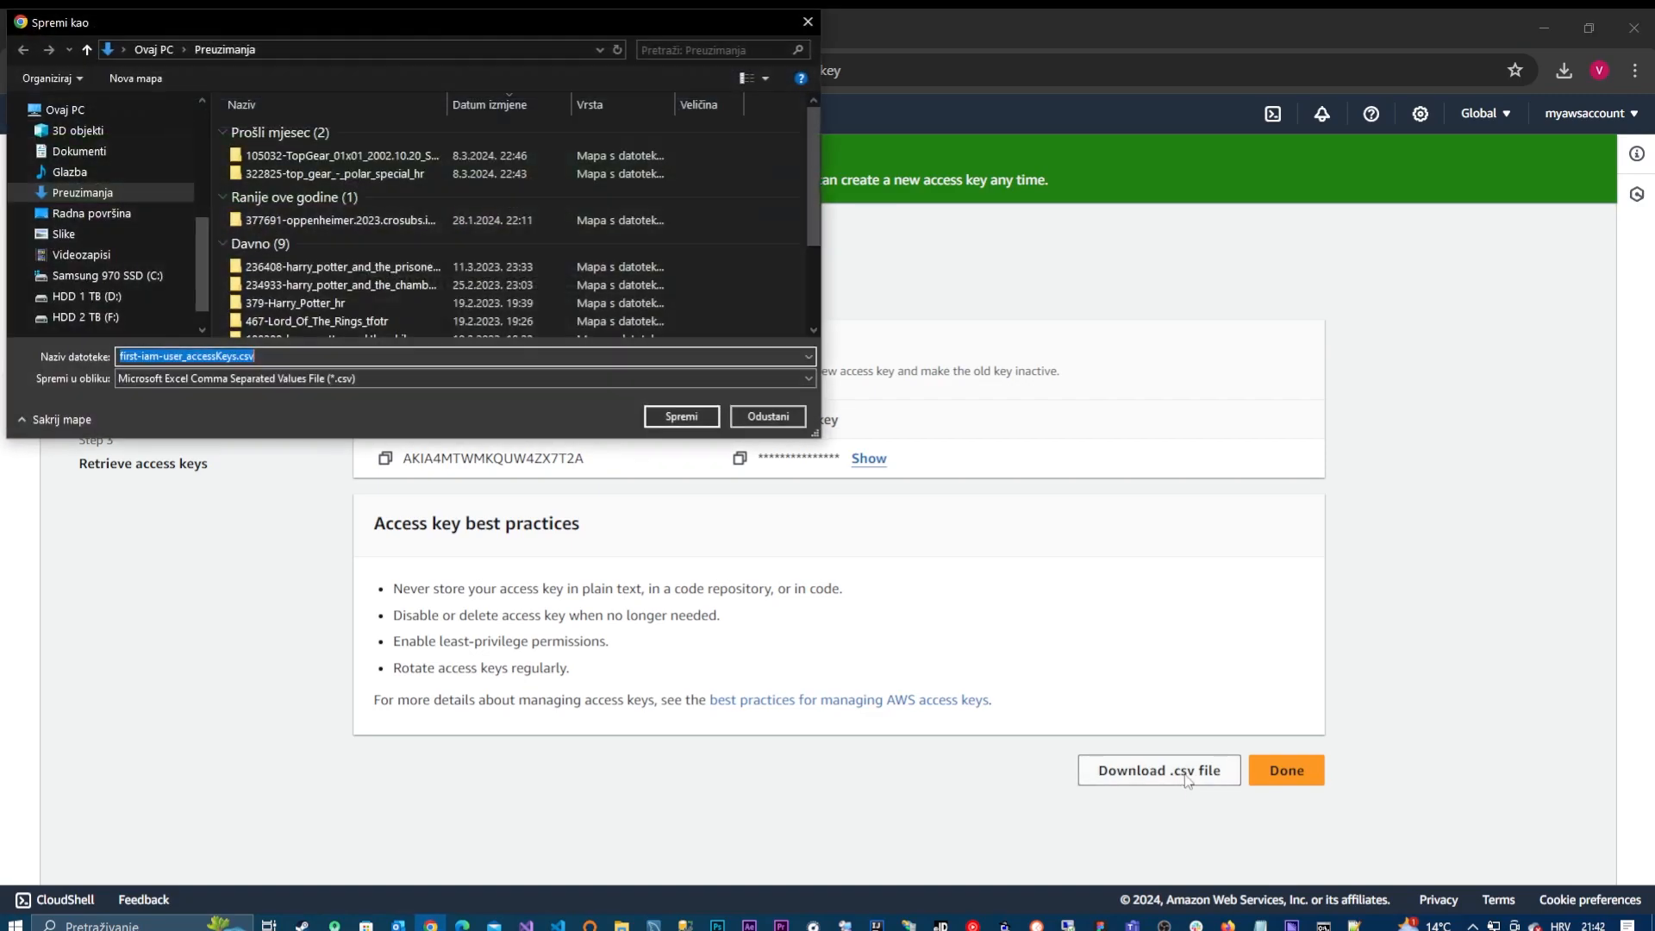
click(686, 417)
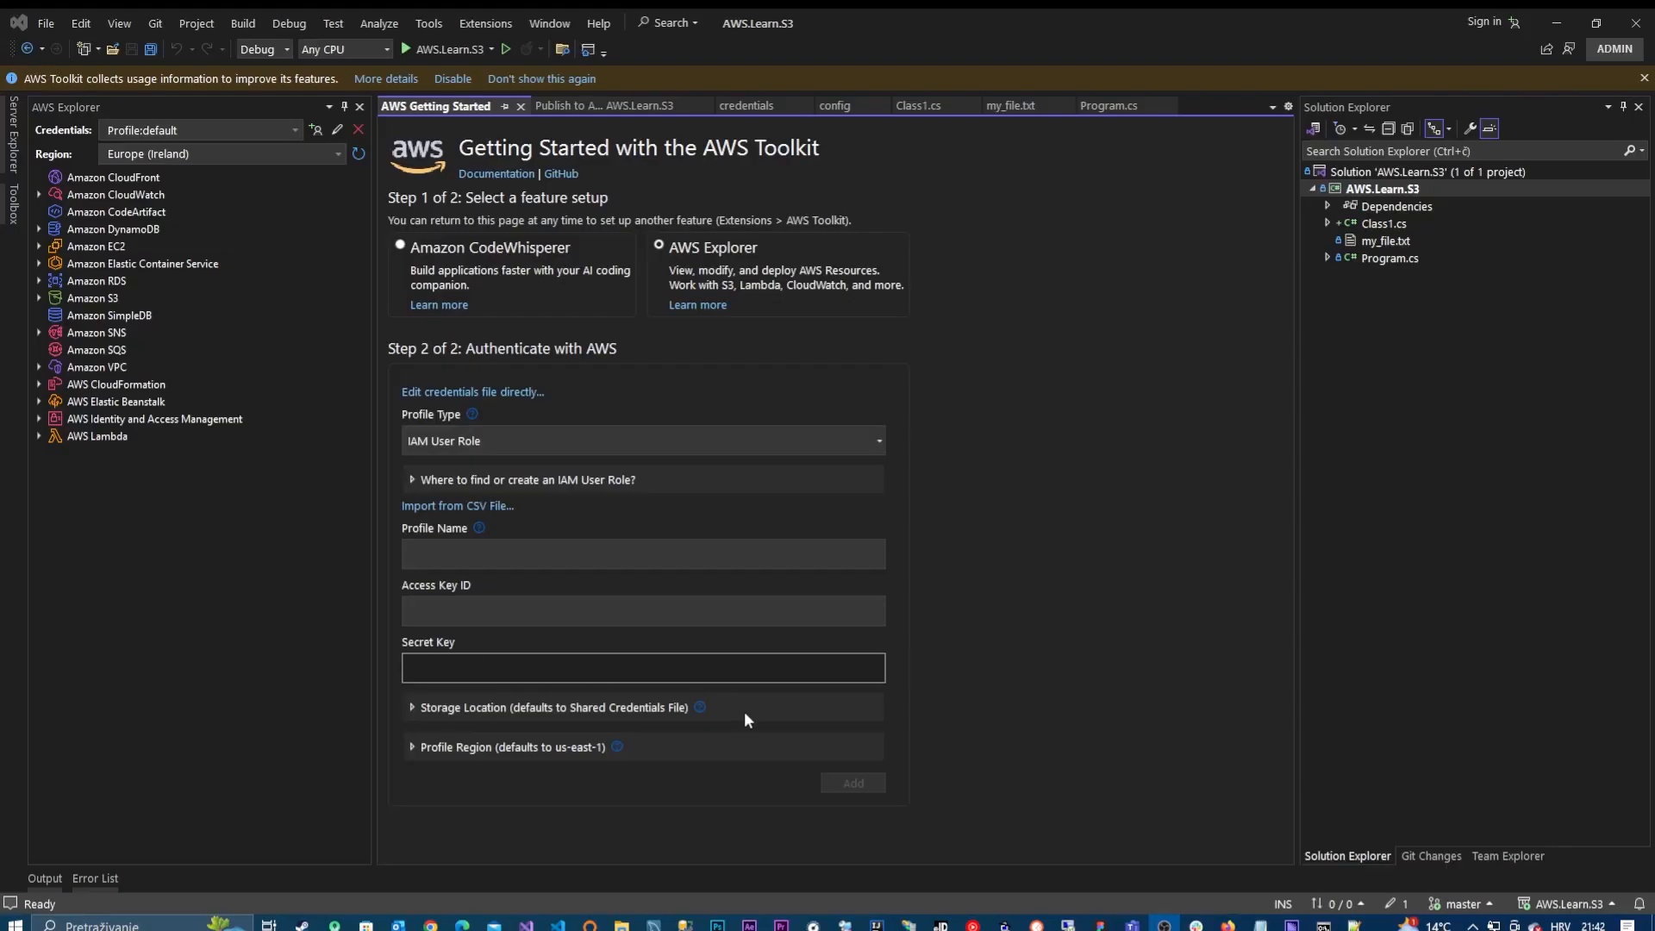
Step: Set the new AWS Toolkit profile's region to Europe (Ireland) in Visual Studio
click(412, 747)
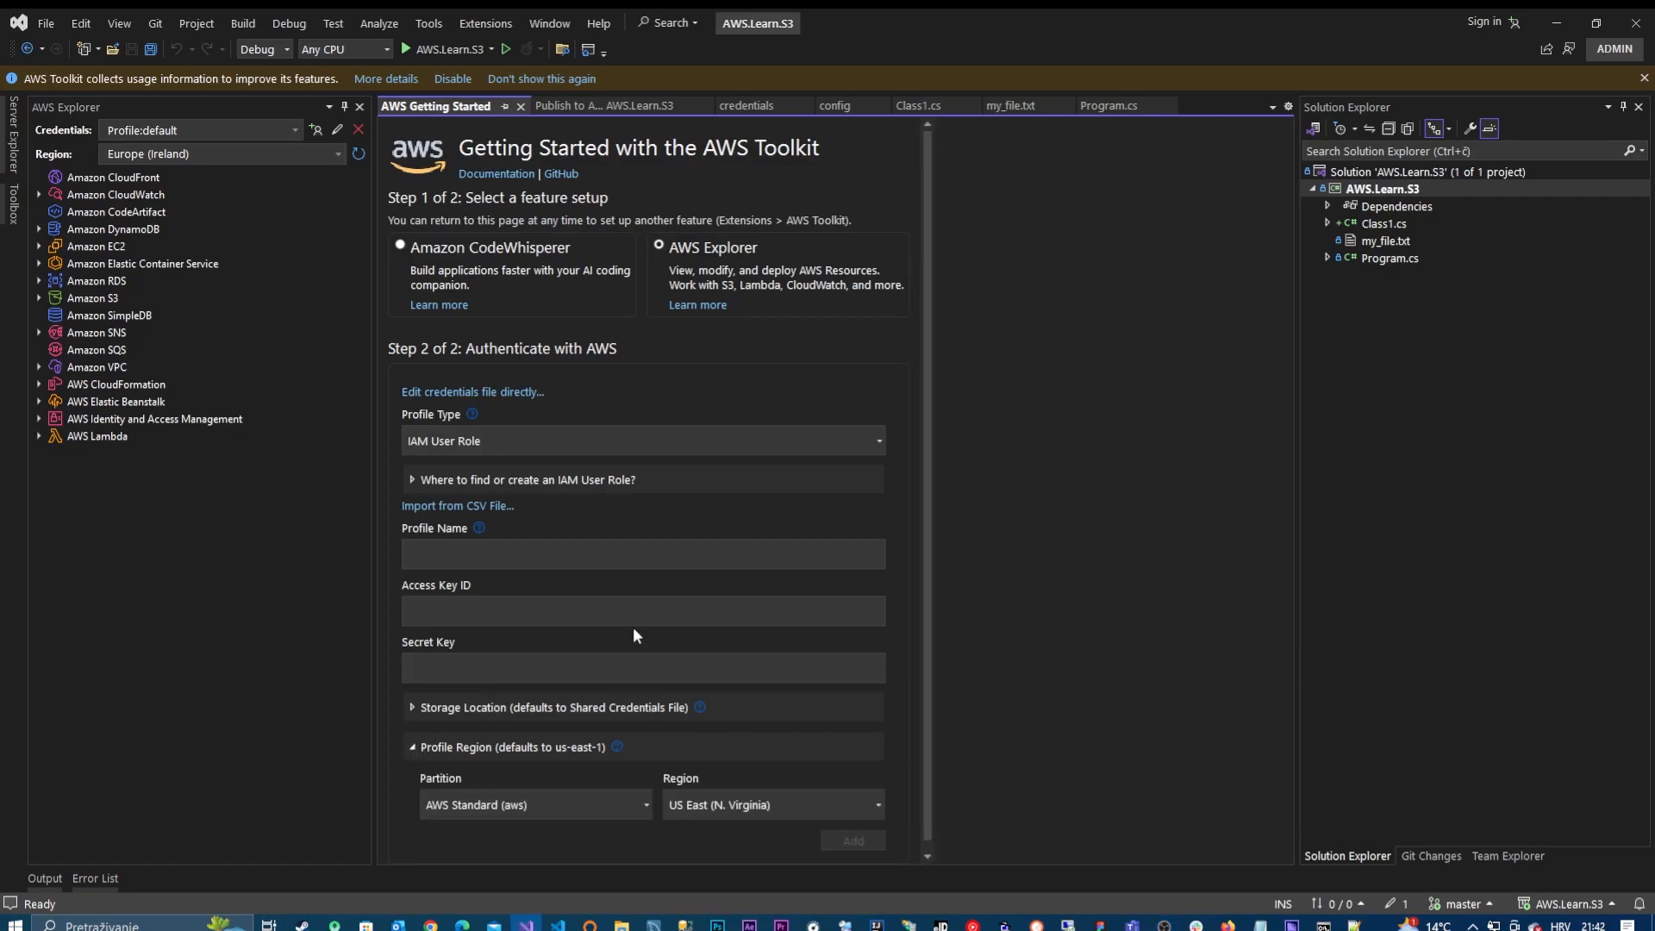
click(767, 805)
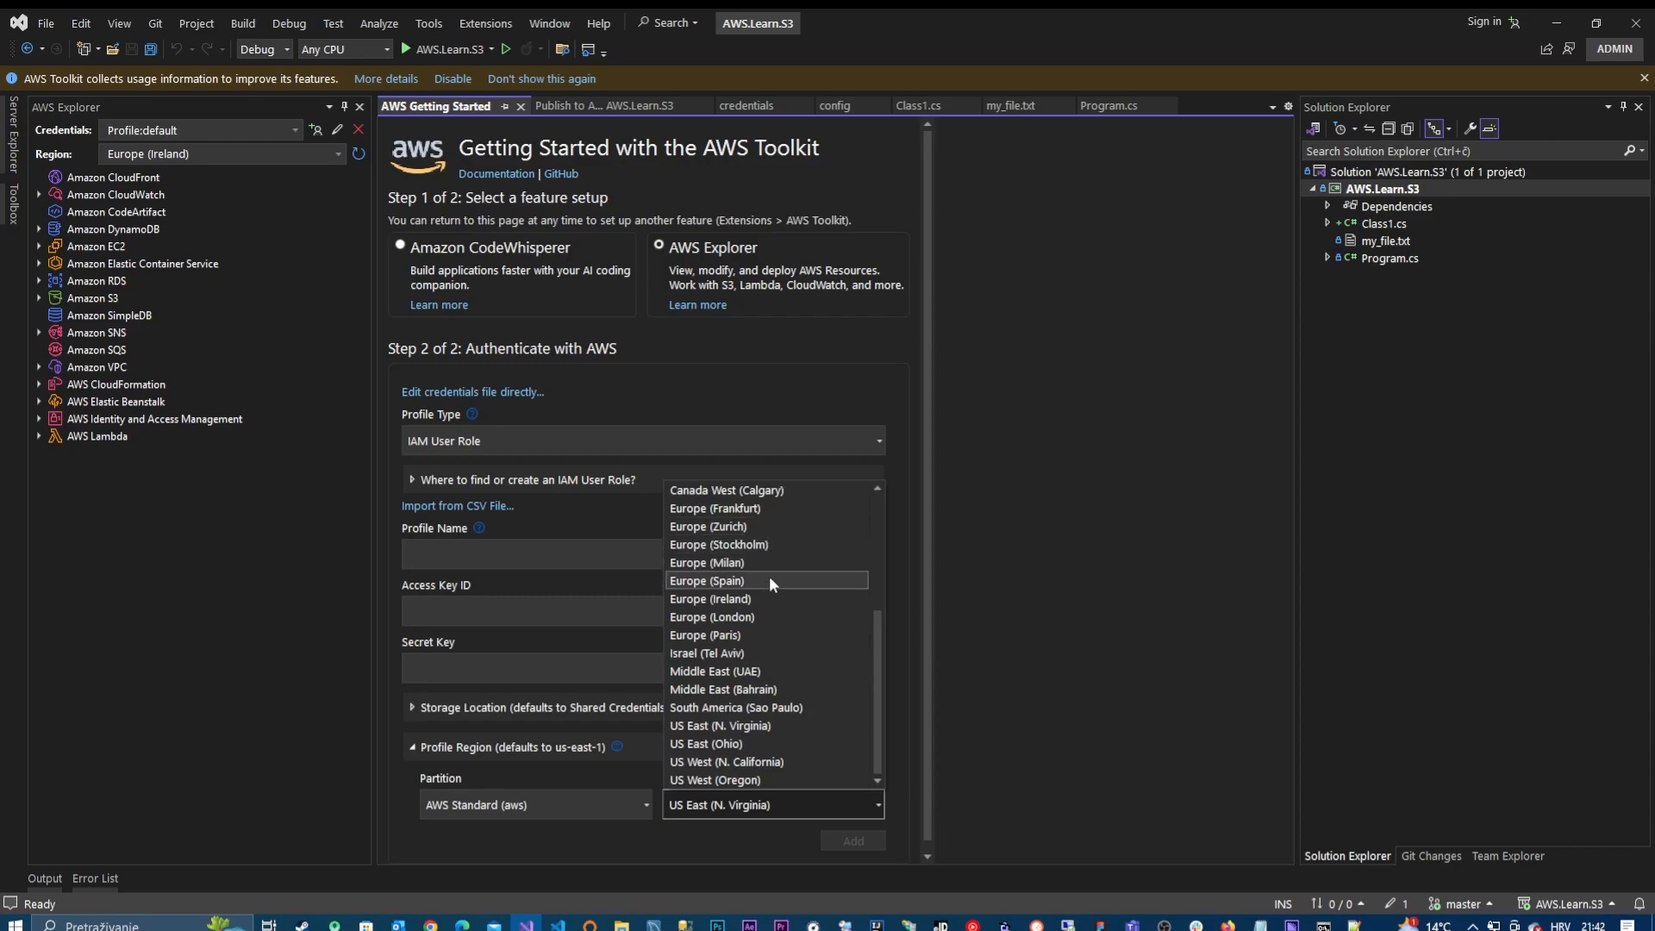
click(758, 598)
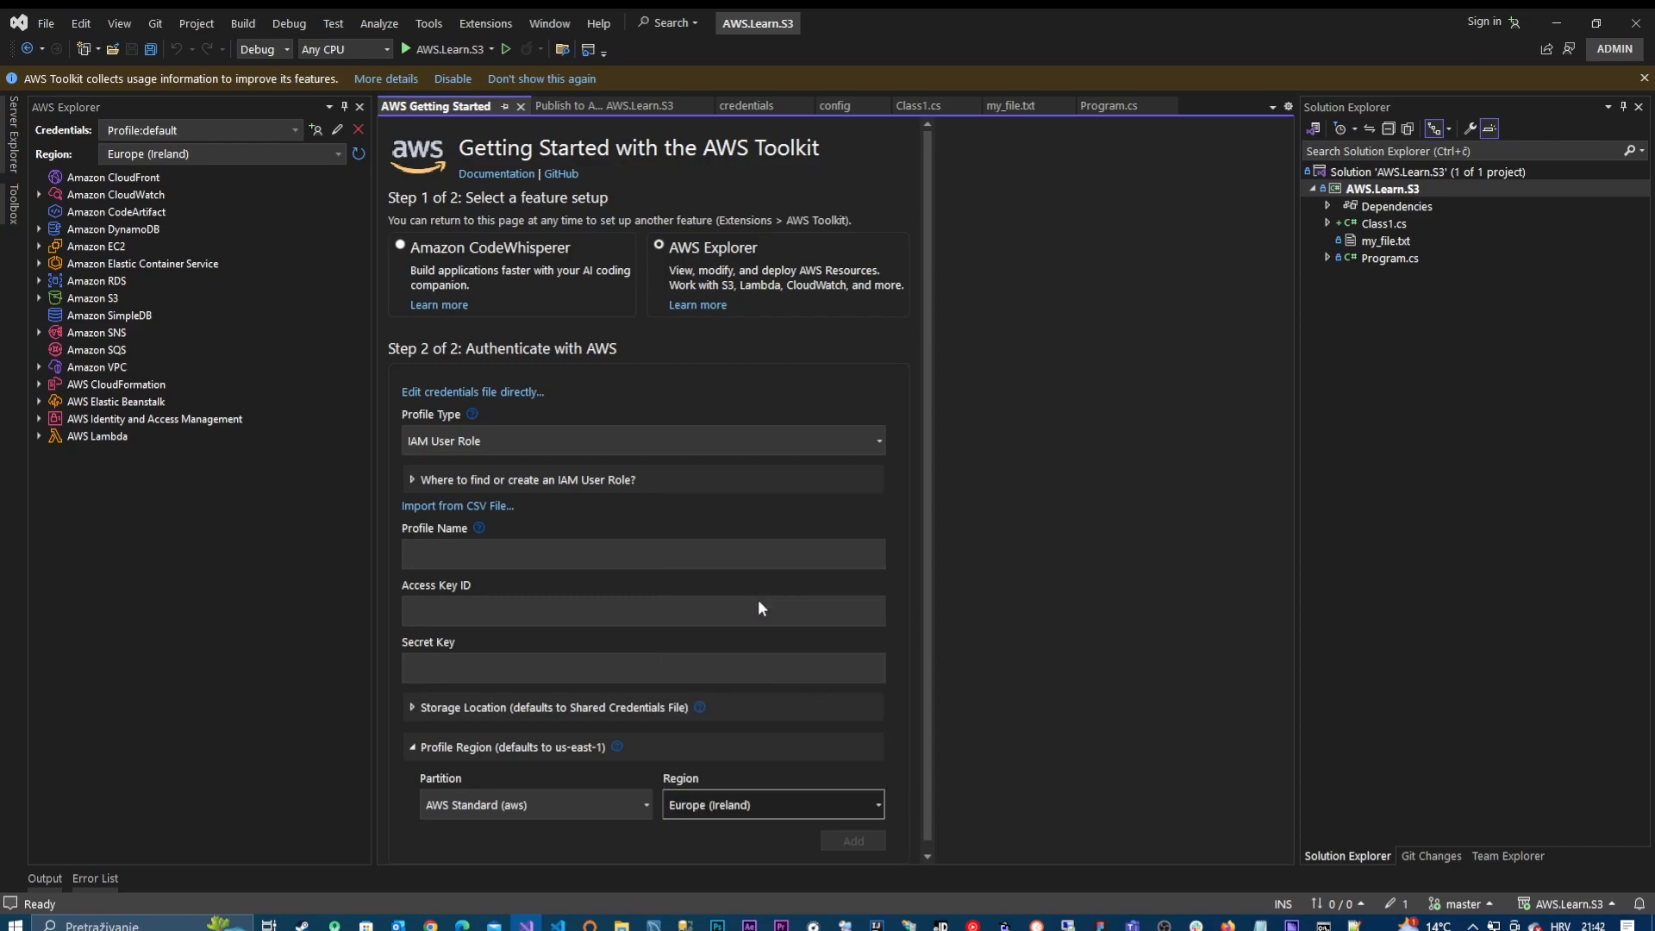
Step: Import the access key ID and secret key from the downloaded CSV file in the Preuzimanja folder
click(476, 612)
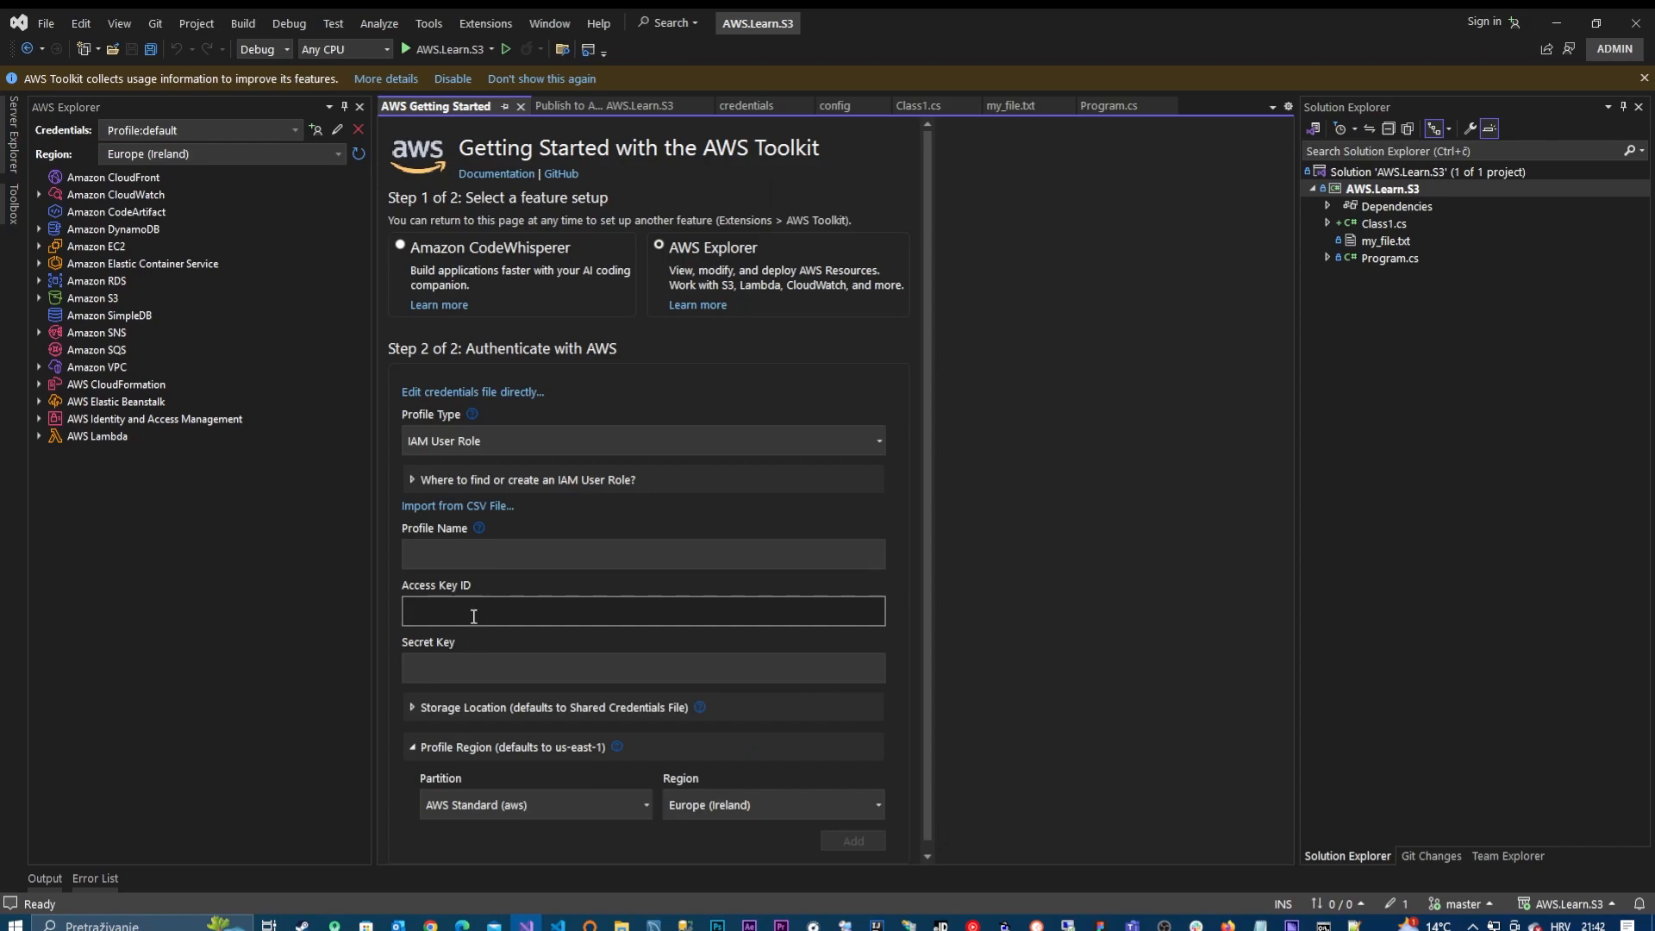
click(483, 509)
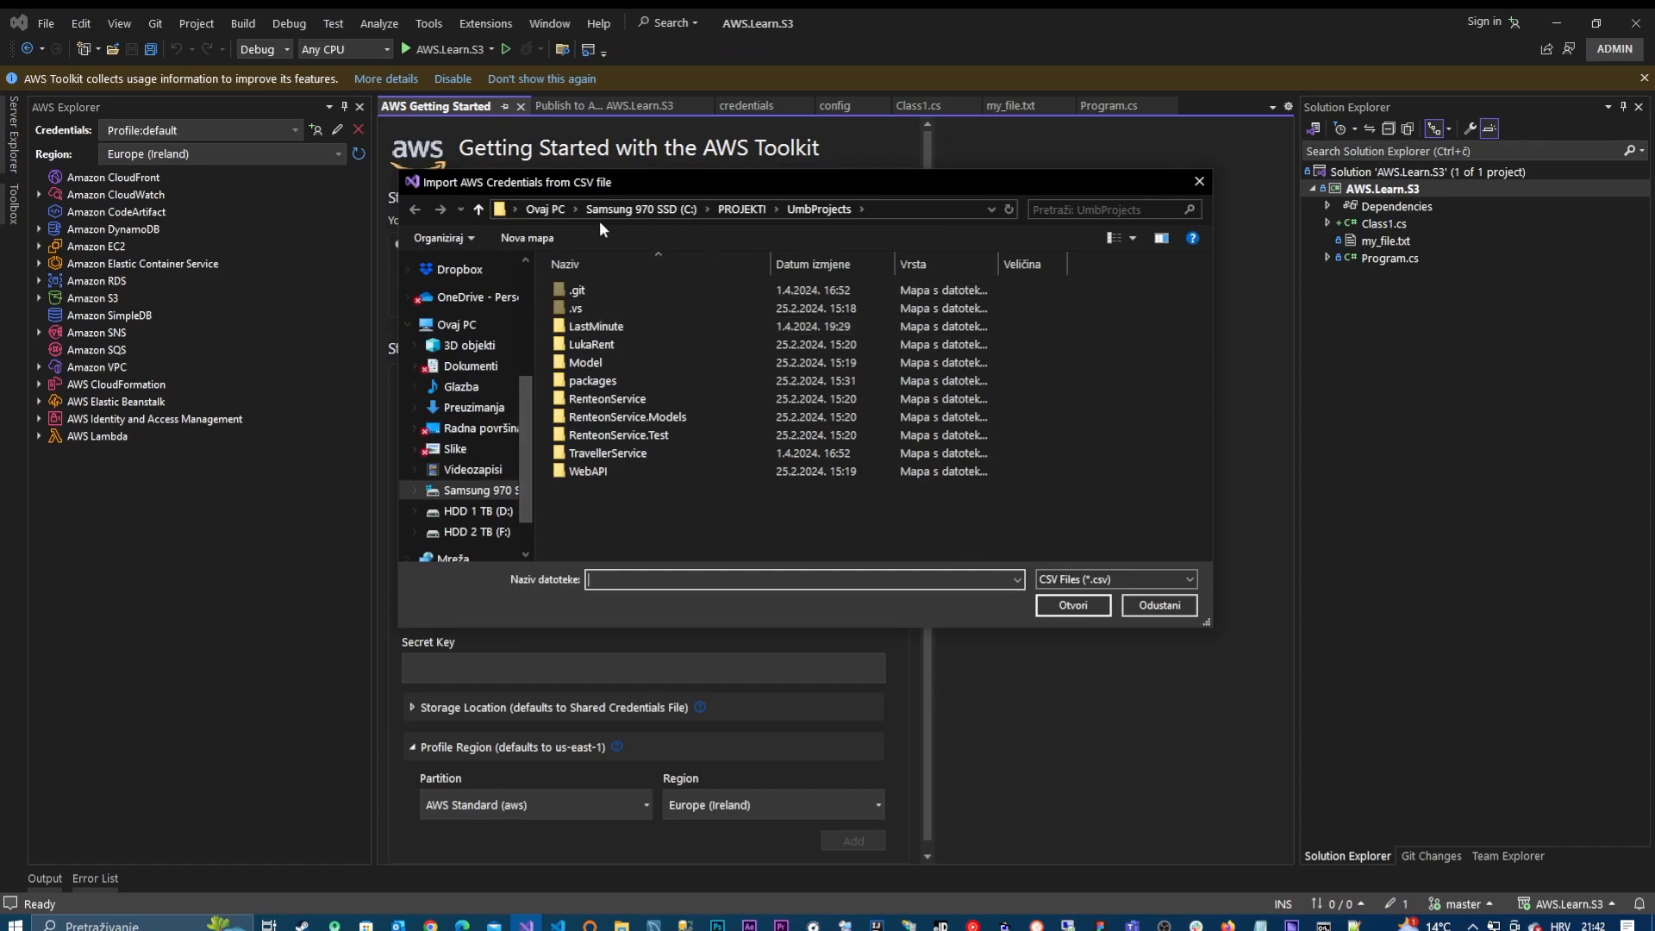
scroll(474, 347, up, 4)
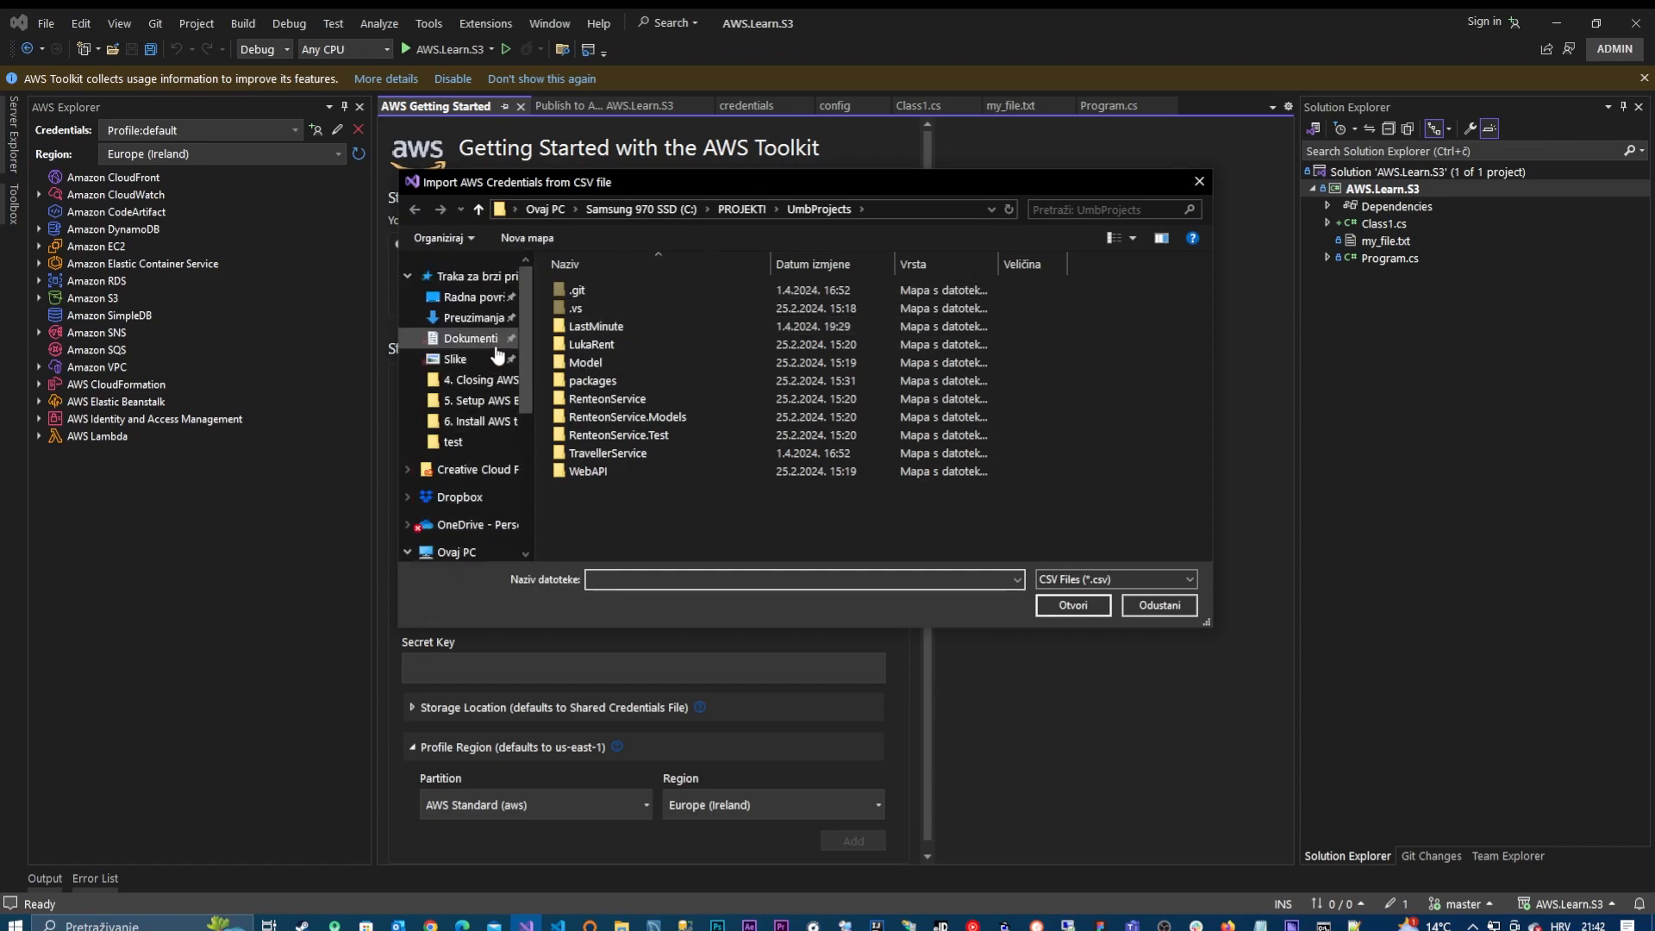
click(485, 319)
double_click(621, 418)
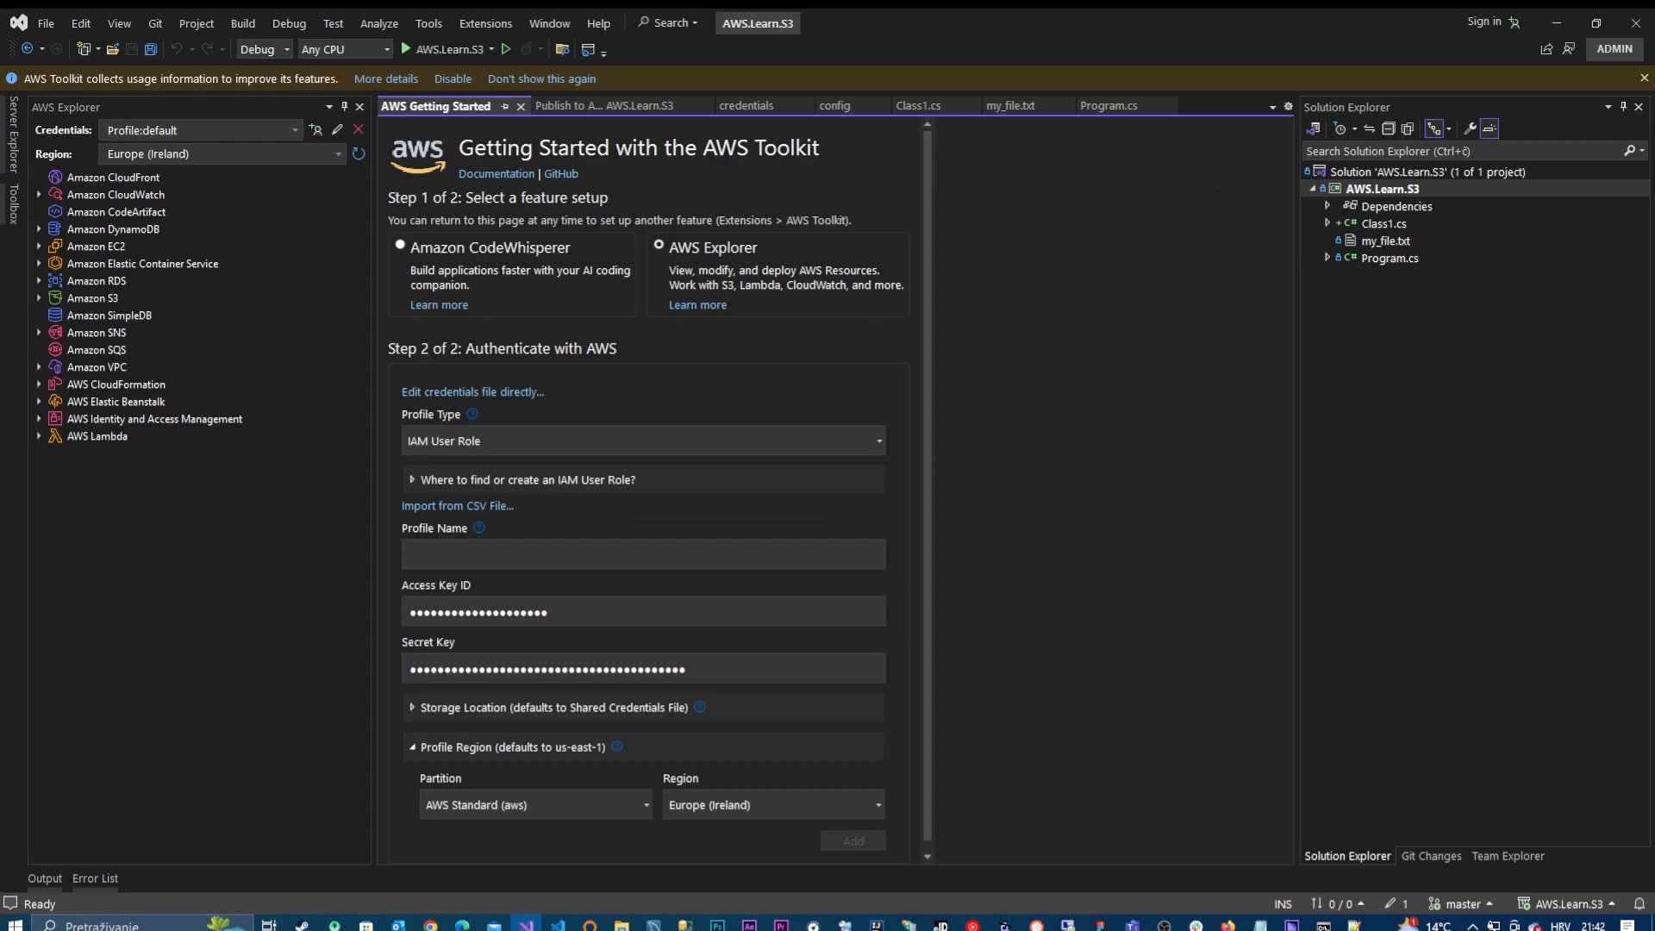
Step: Name the profile profile2 and add it to the AWS Toolkit
click(462, 562)
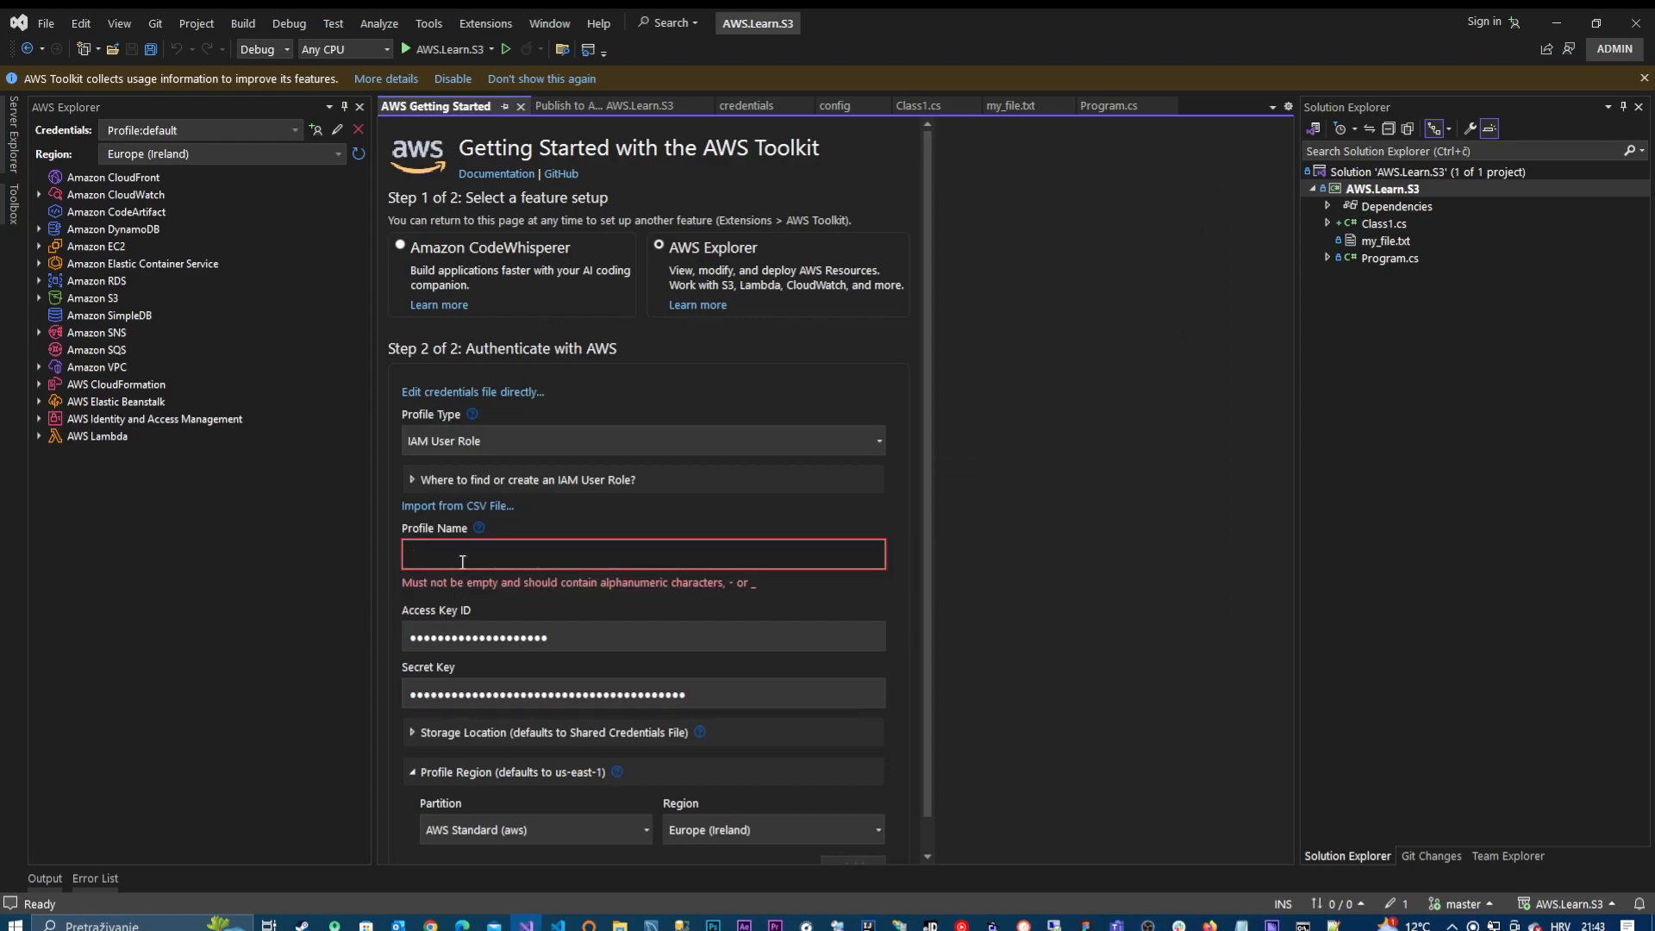
text(default)
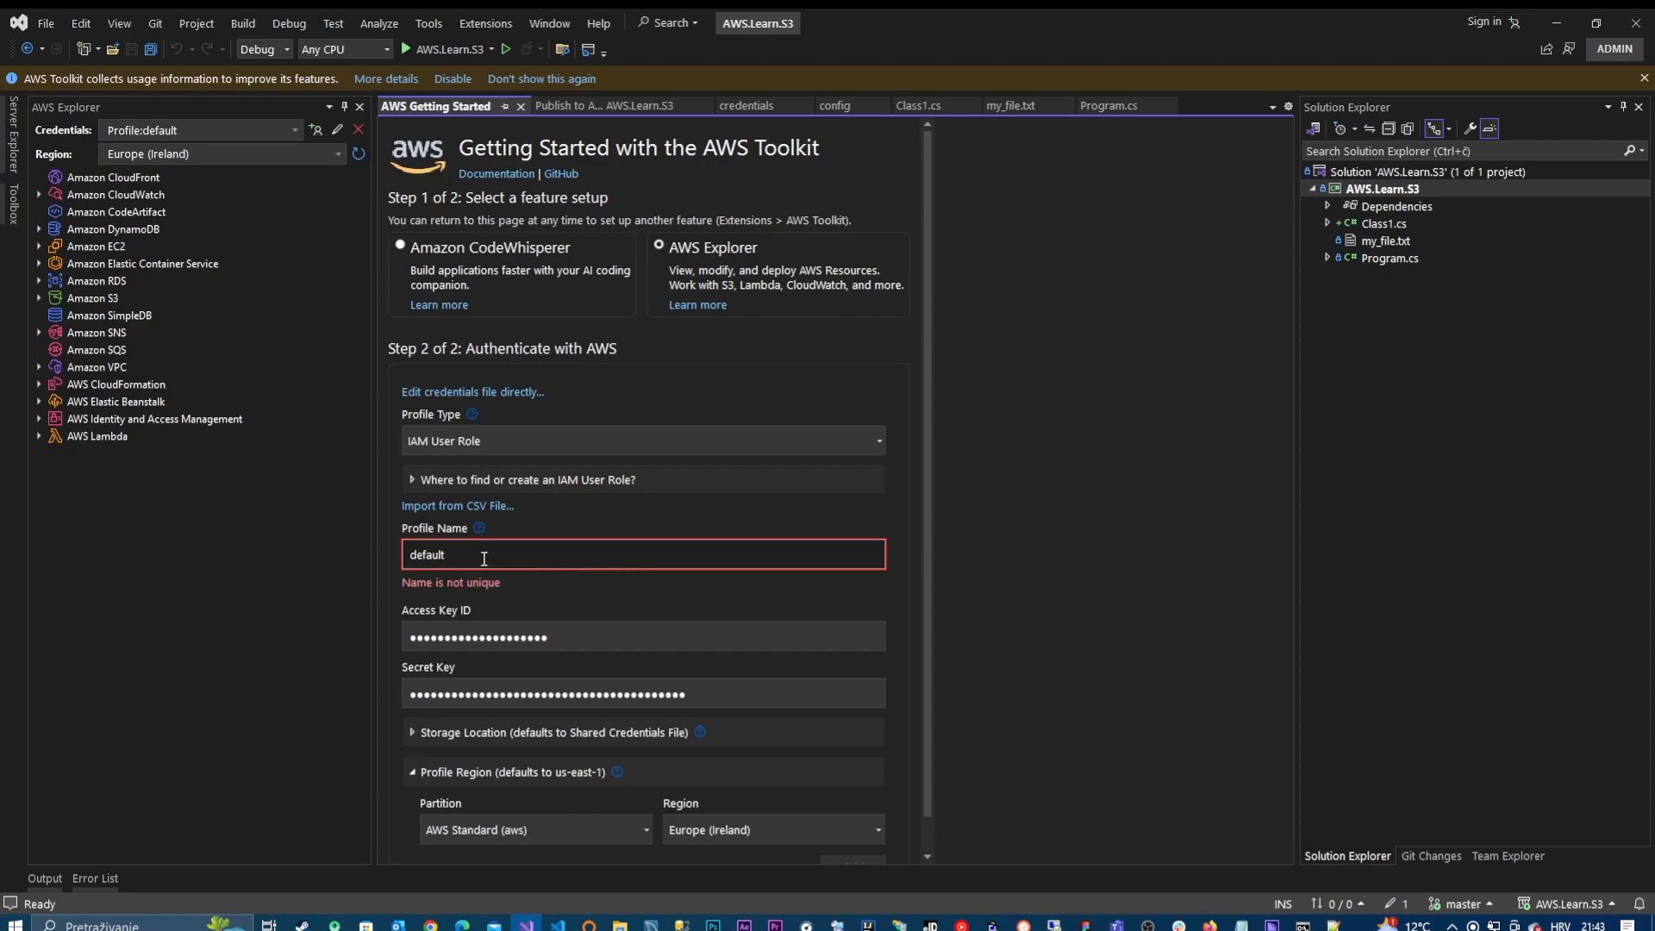
text(2)
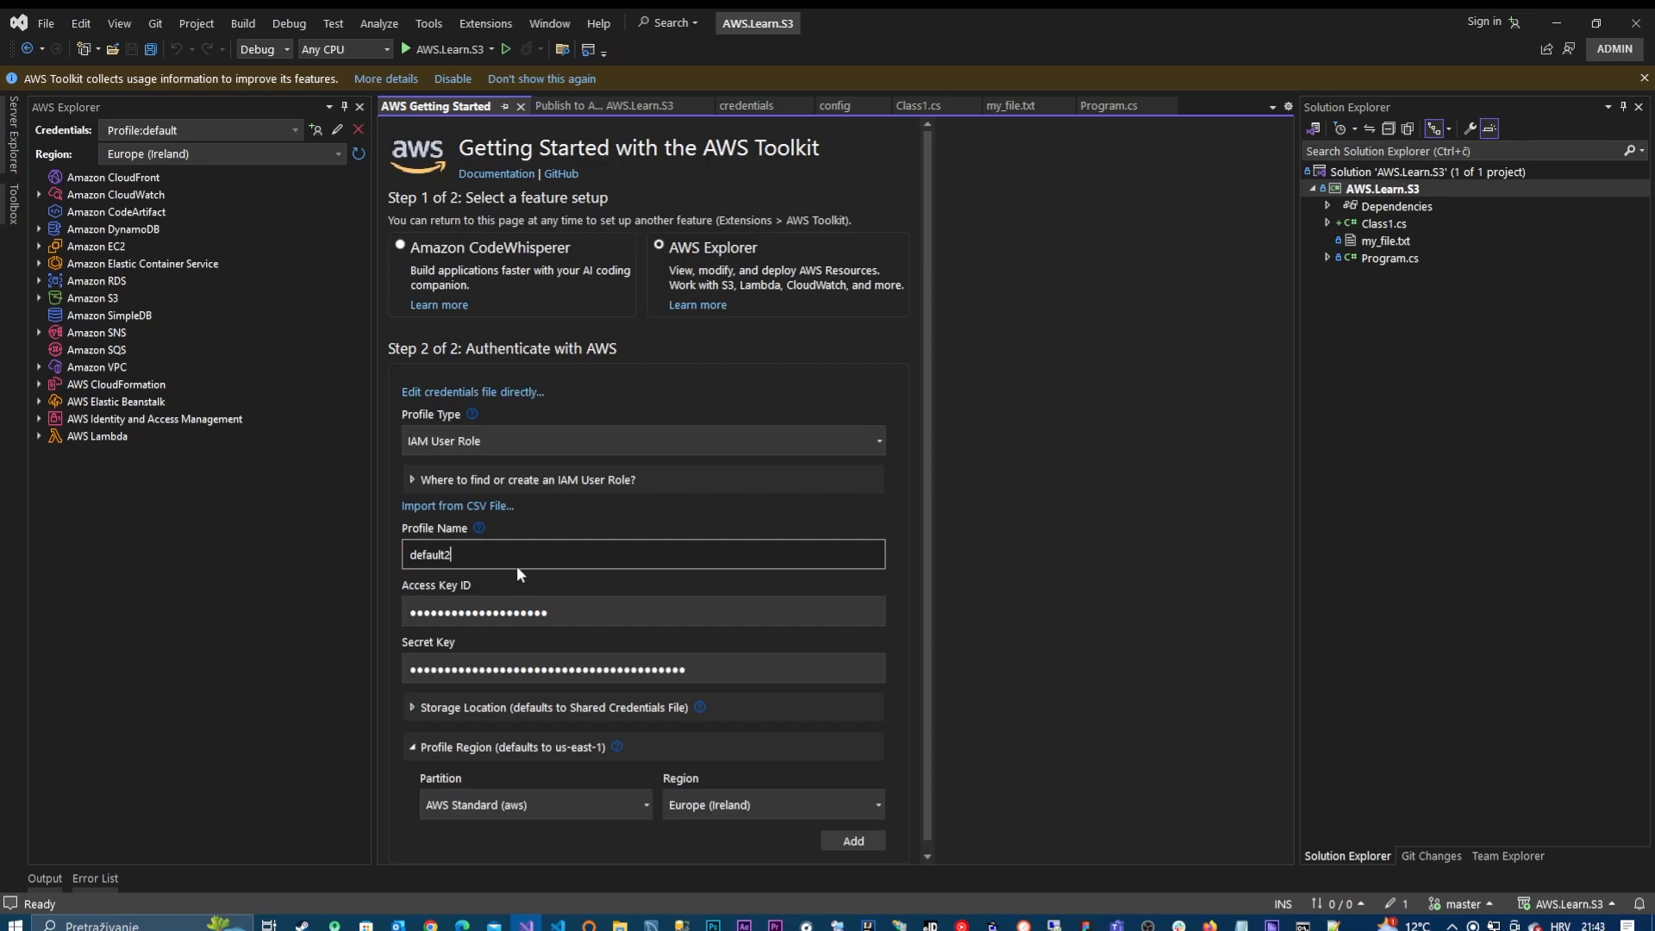
key(ctrl+a)
text(profile2)
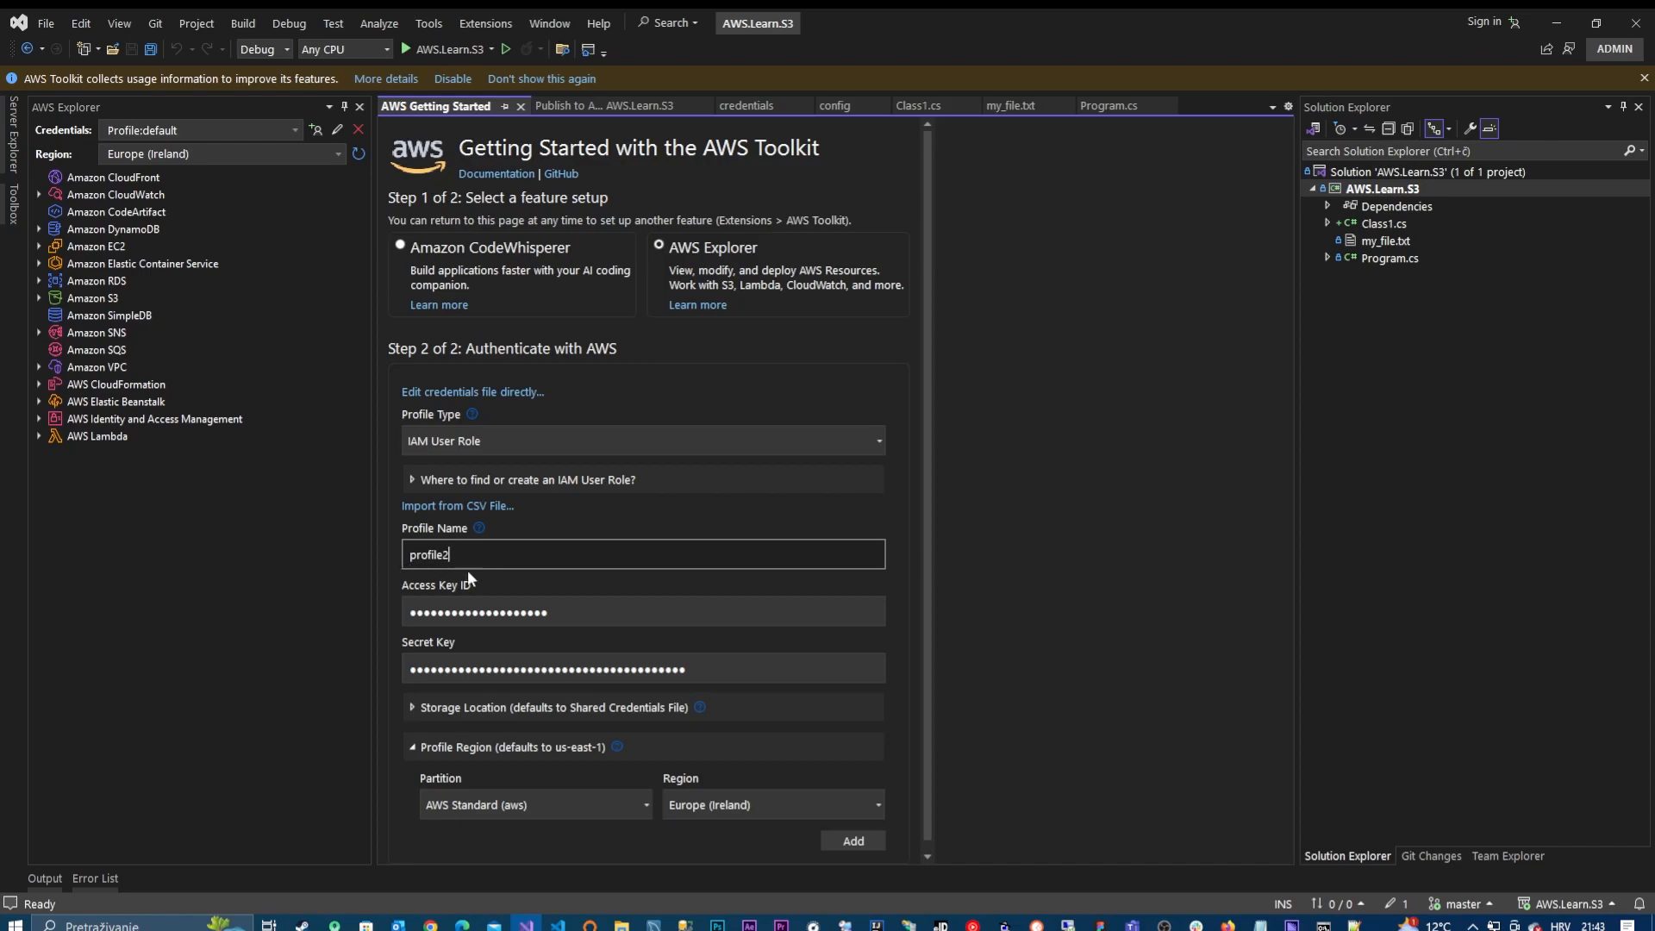
scroll(845, 810, down, 1)
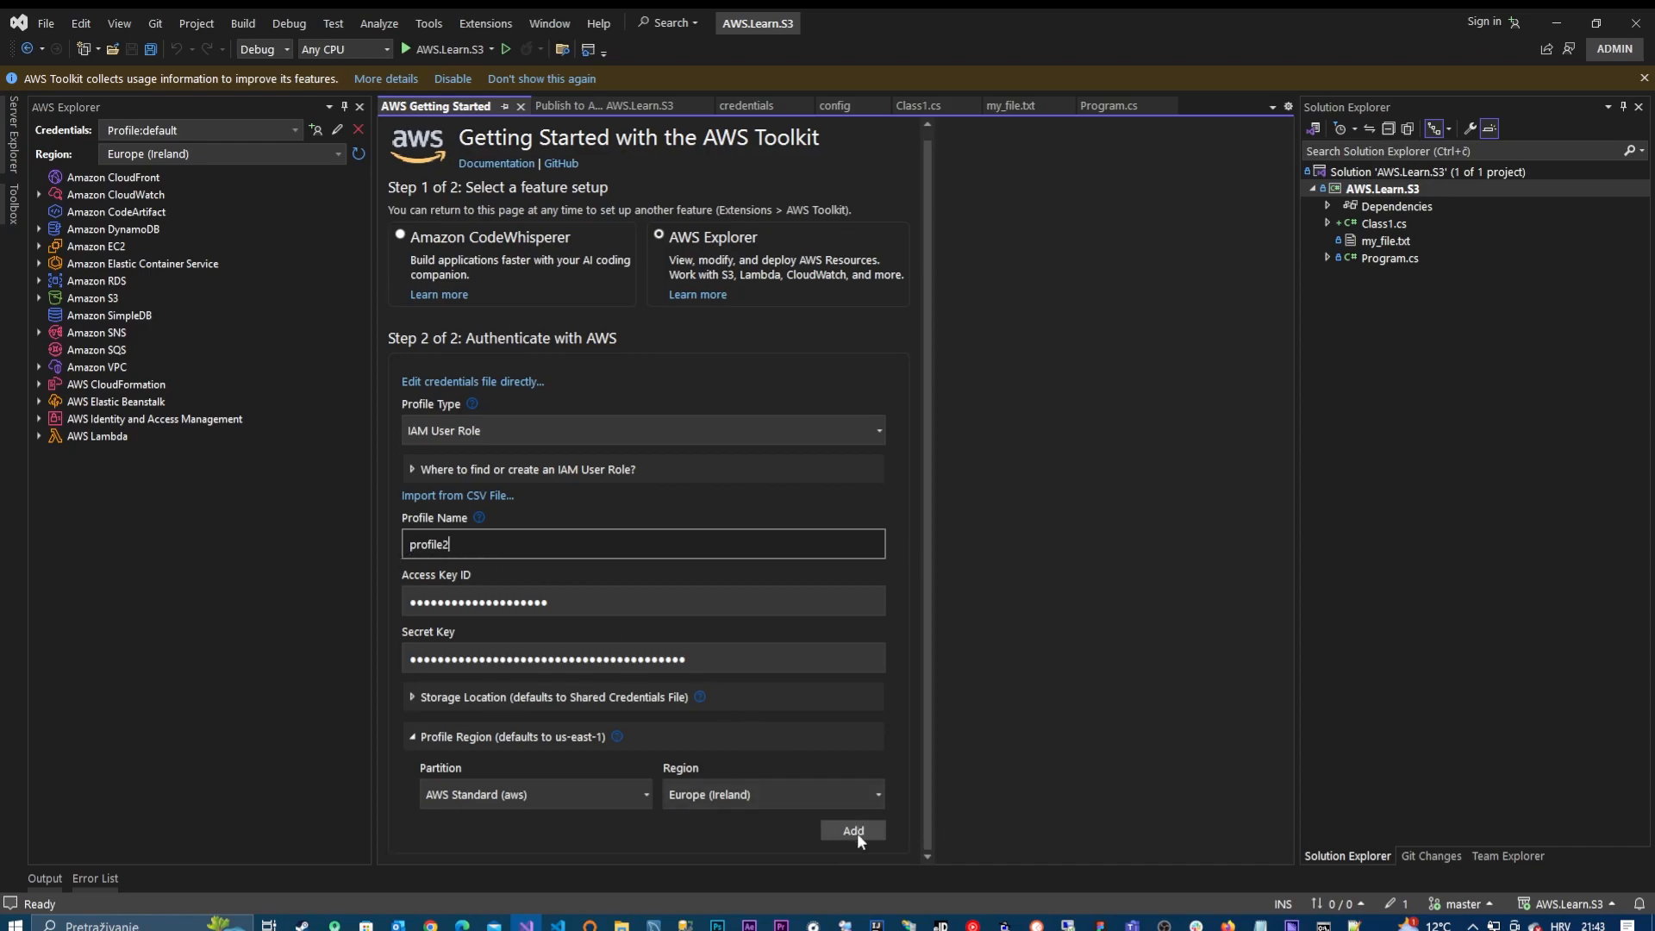
click(853, 830)
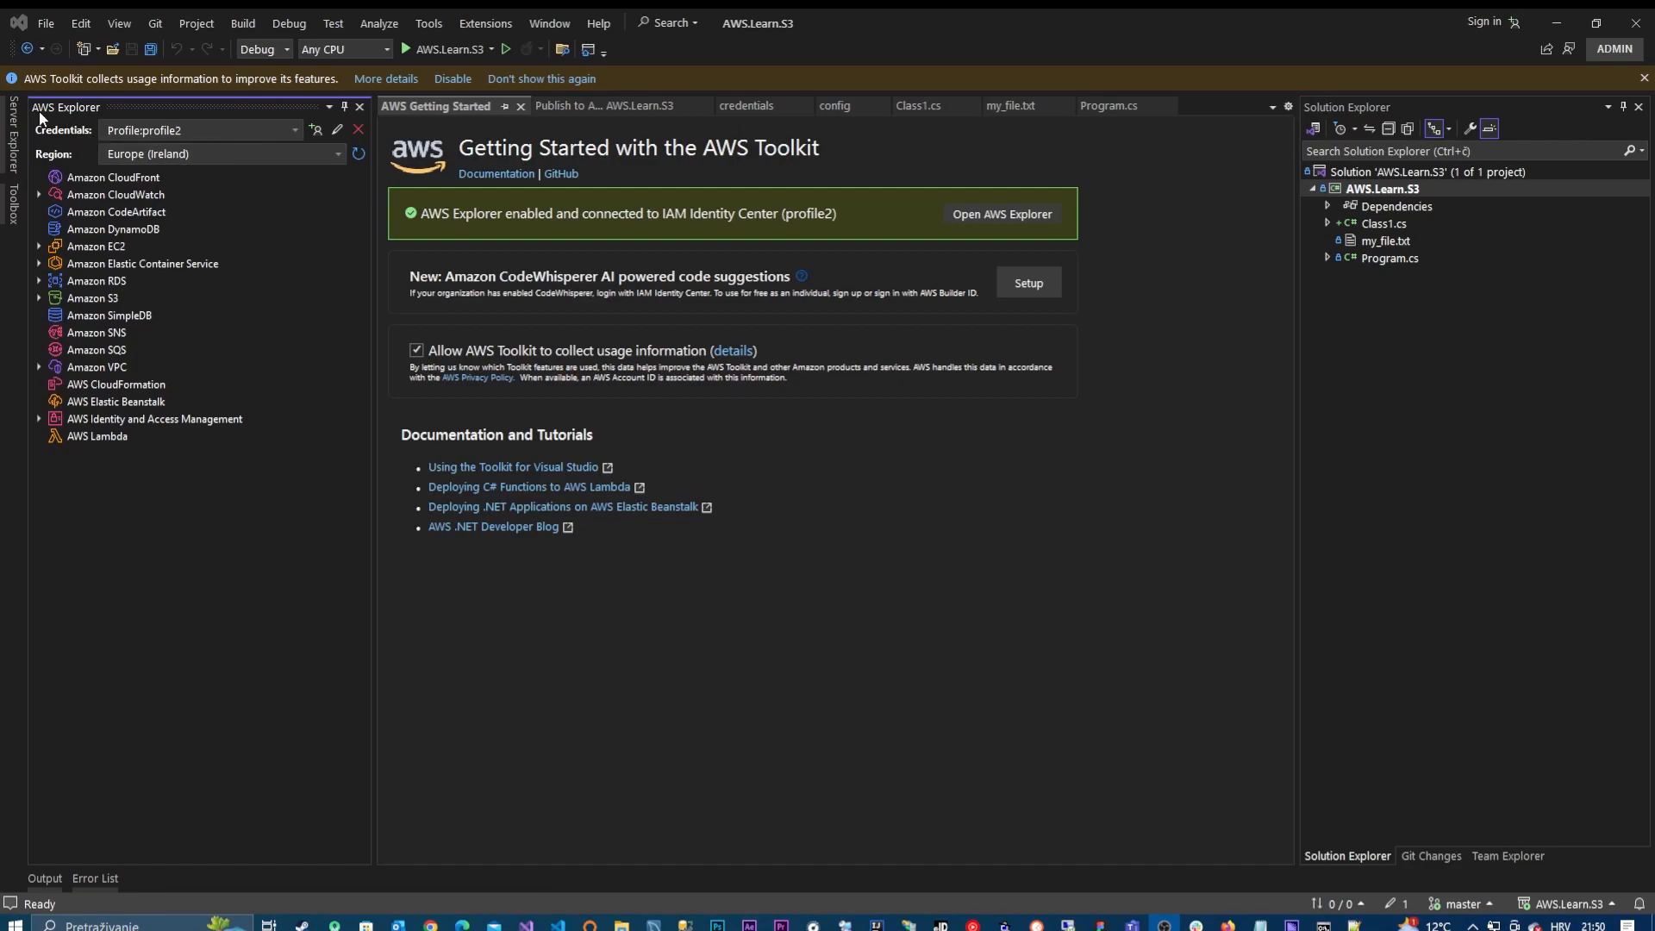
Step: Bring up the AWS Explorer and inspect the Amazon S3 and Amazon RDS resources available to the new profile
click(119, 23)
click(161, 198)
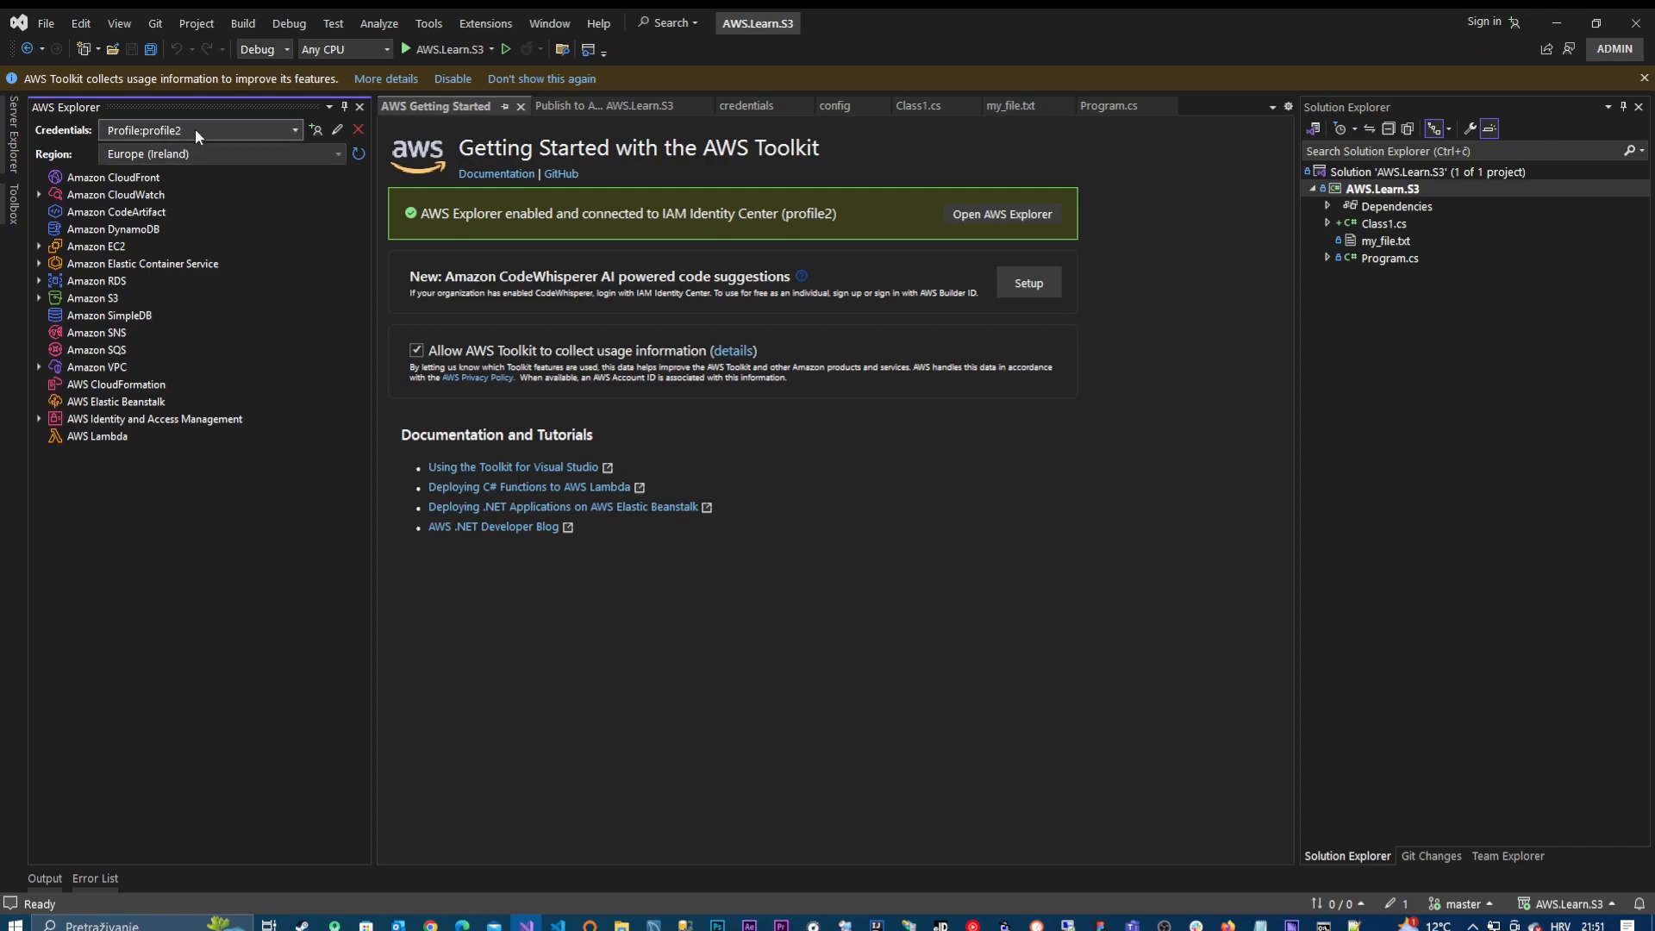
click(39, 297)
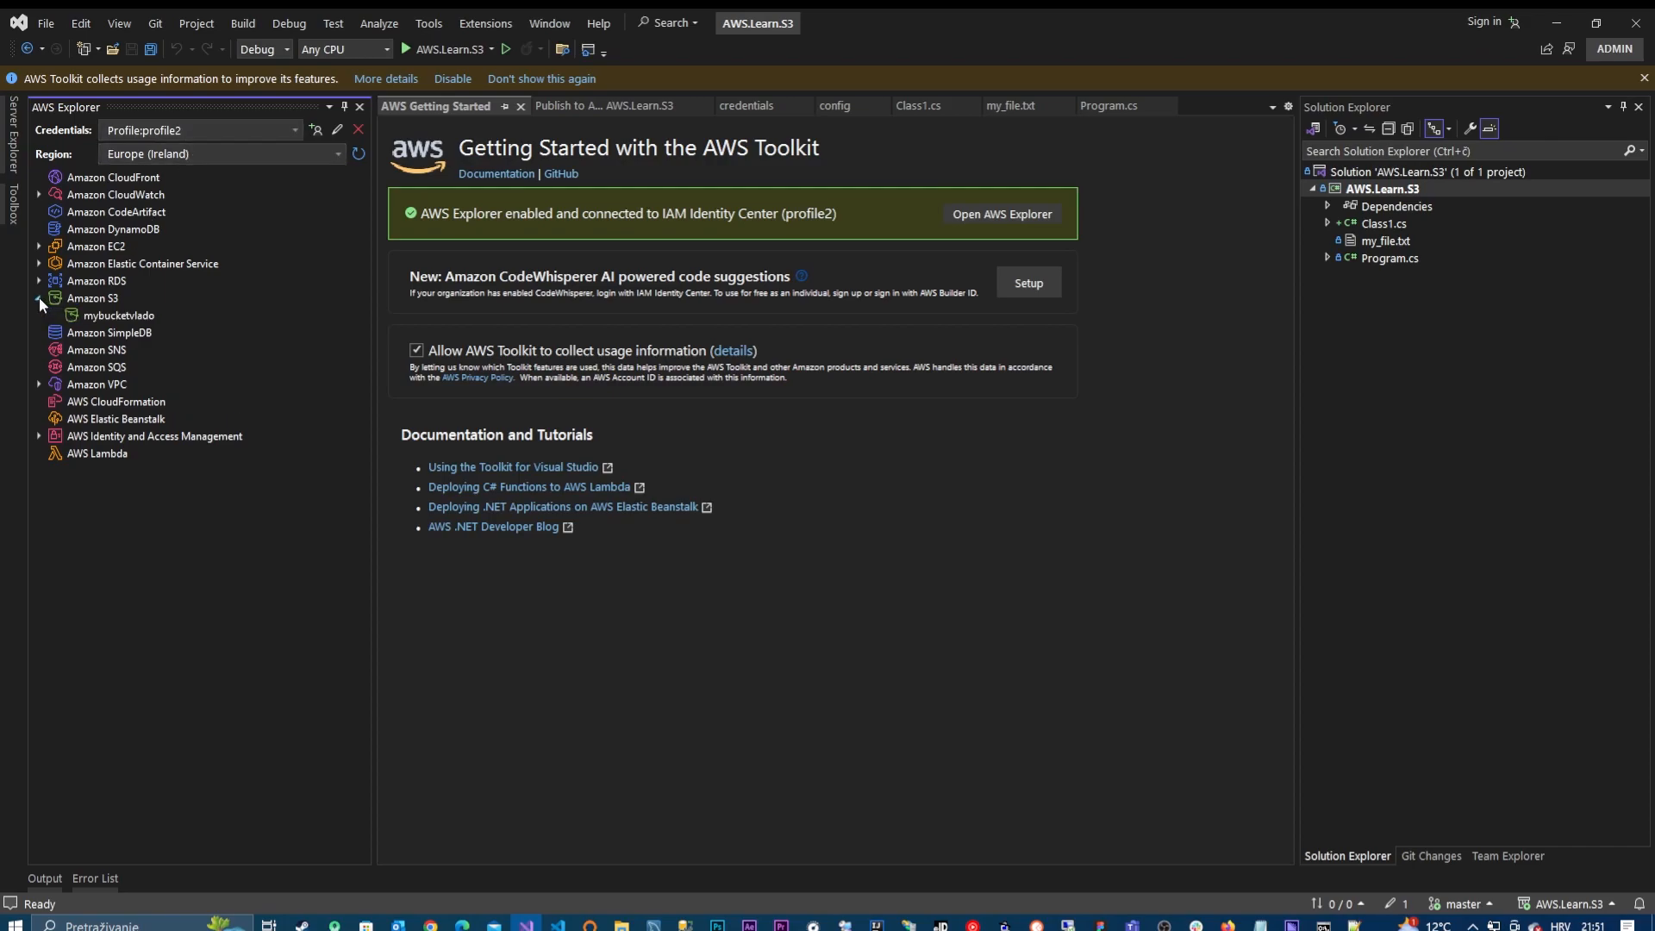
click(39, 298)
click(38, 281)
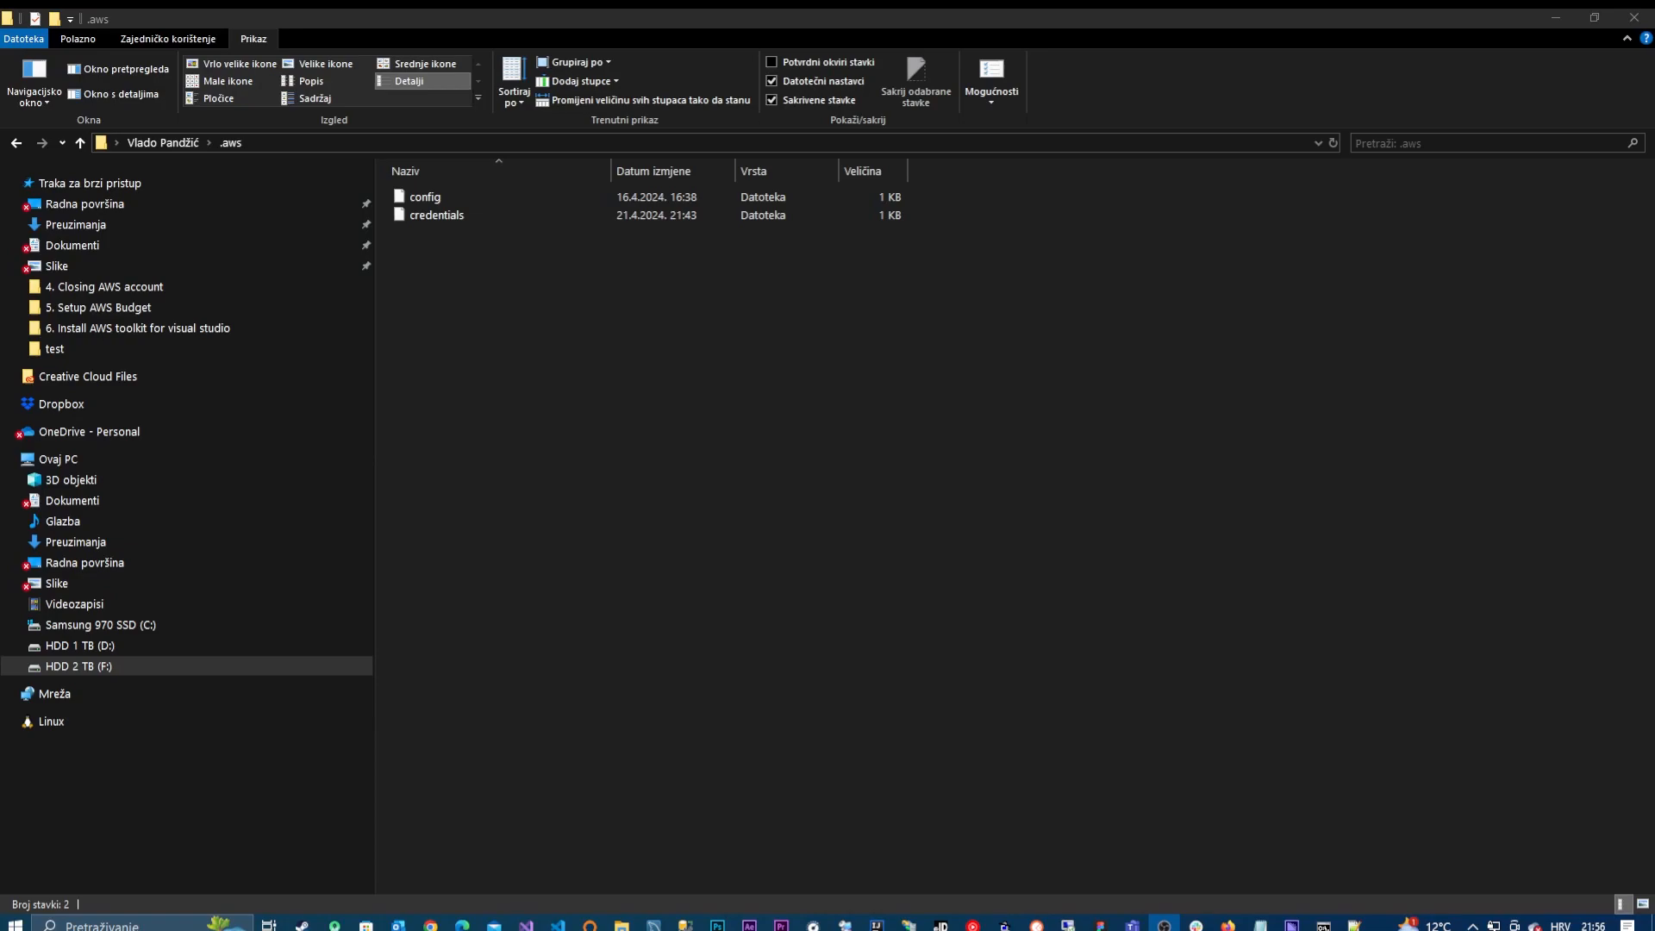
Step: Switch to File Explorer and examine the full path of the .aws folder that holds the config and credentials files
click(280, 142)
double_click(168, 143)
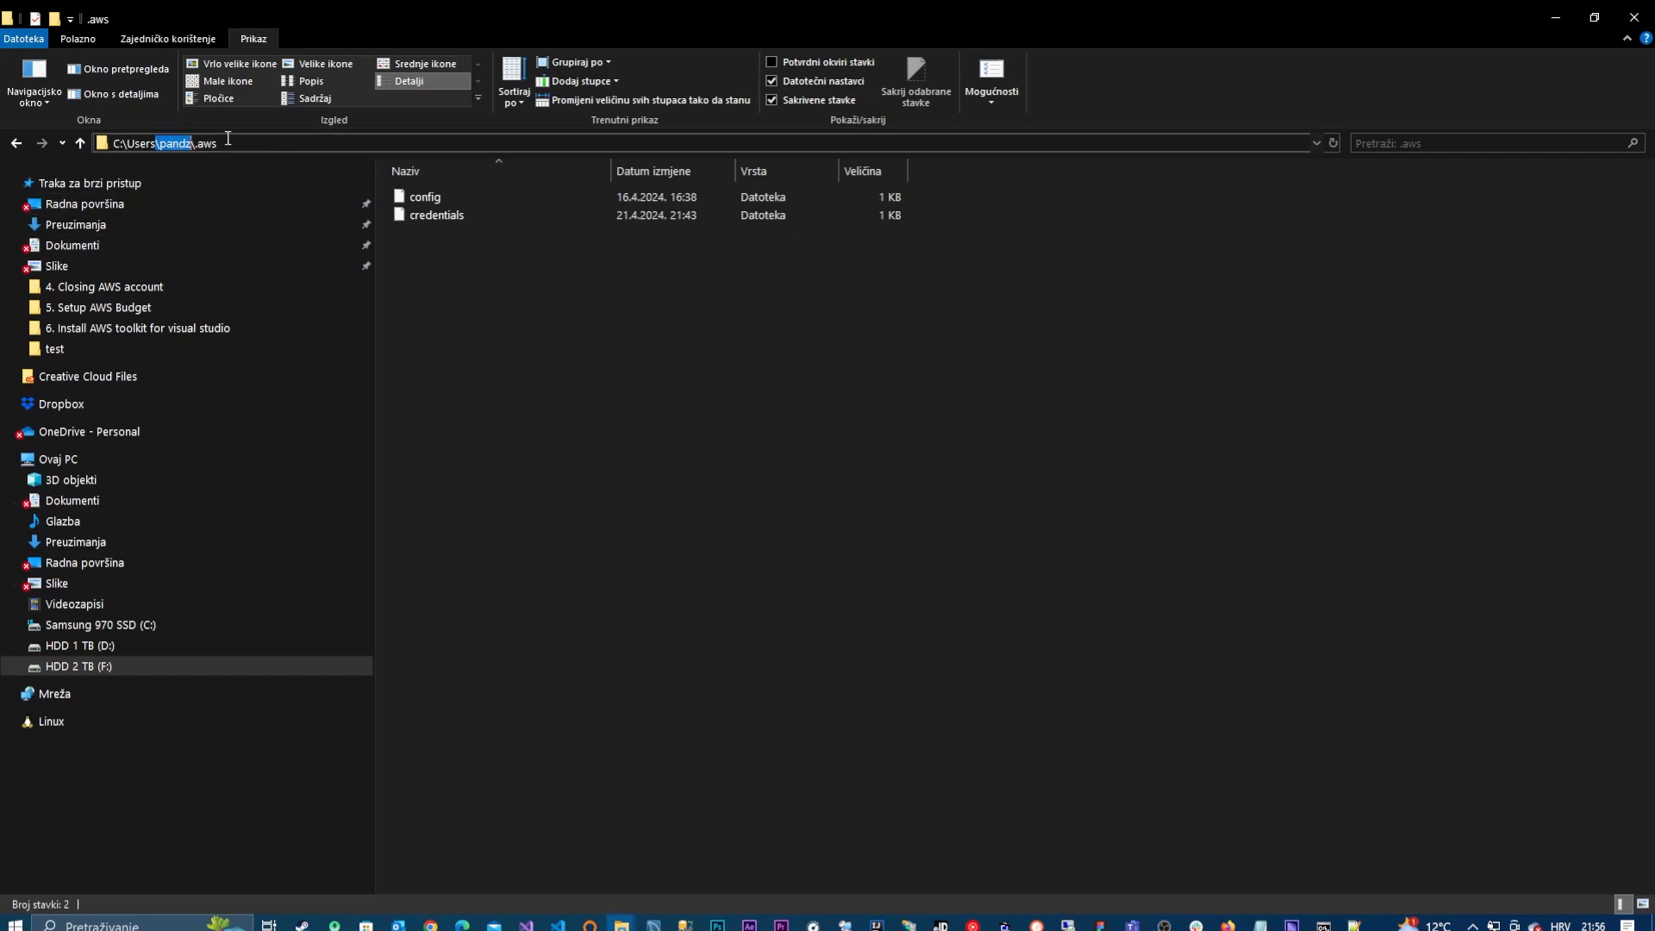
drag(220, 144, 196, 144)
click(489, 242)
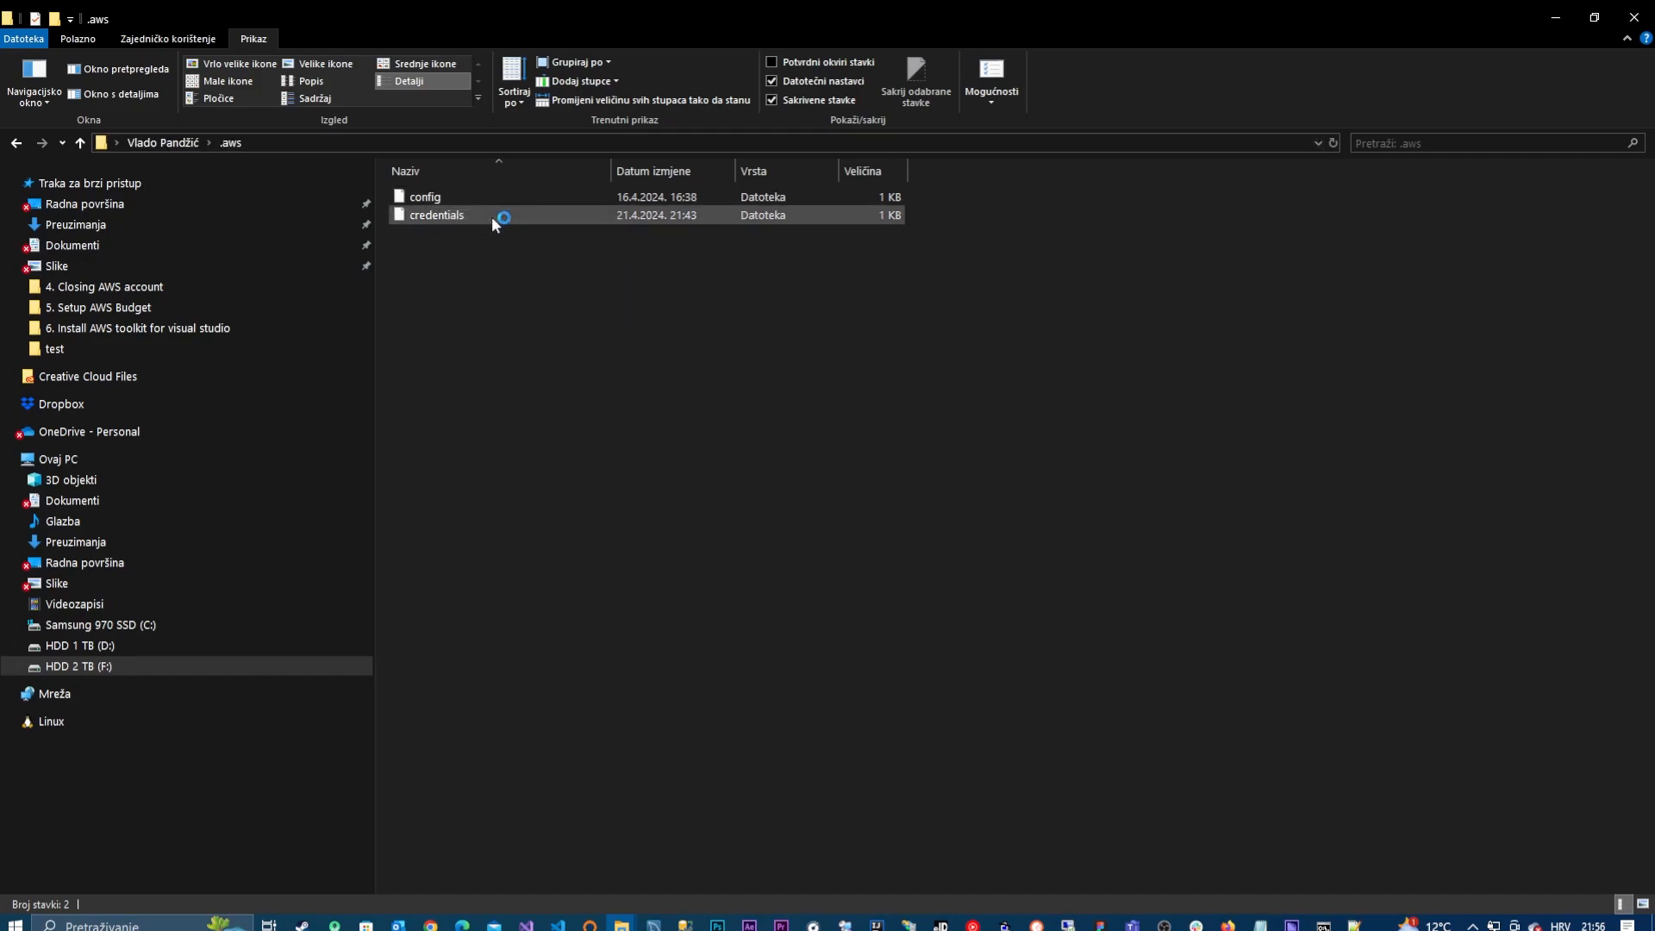
mouse_move(496, 223)
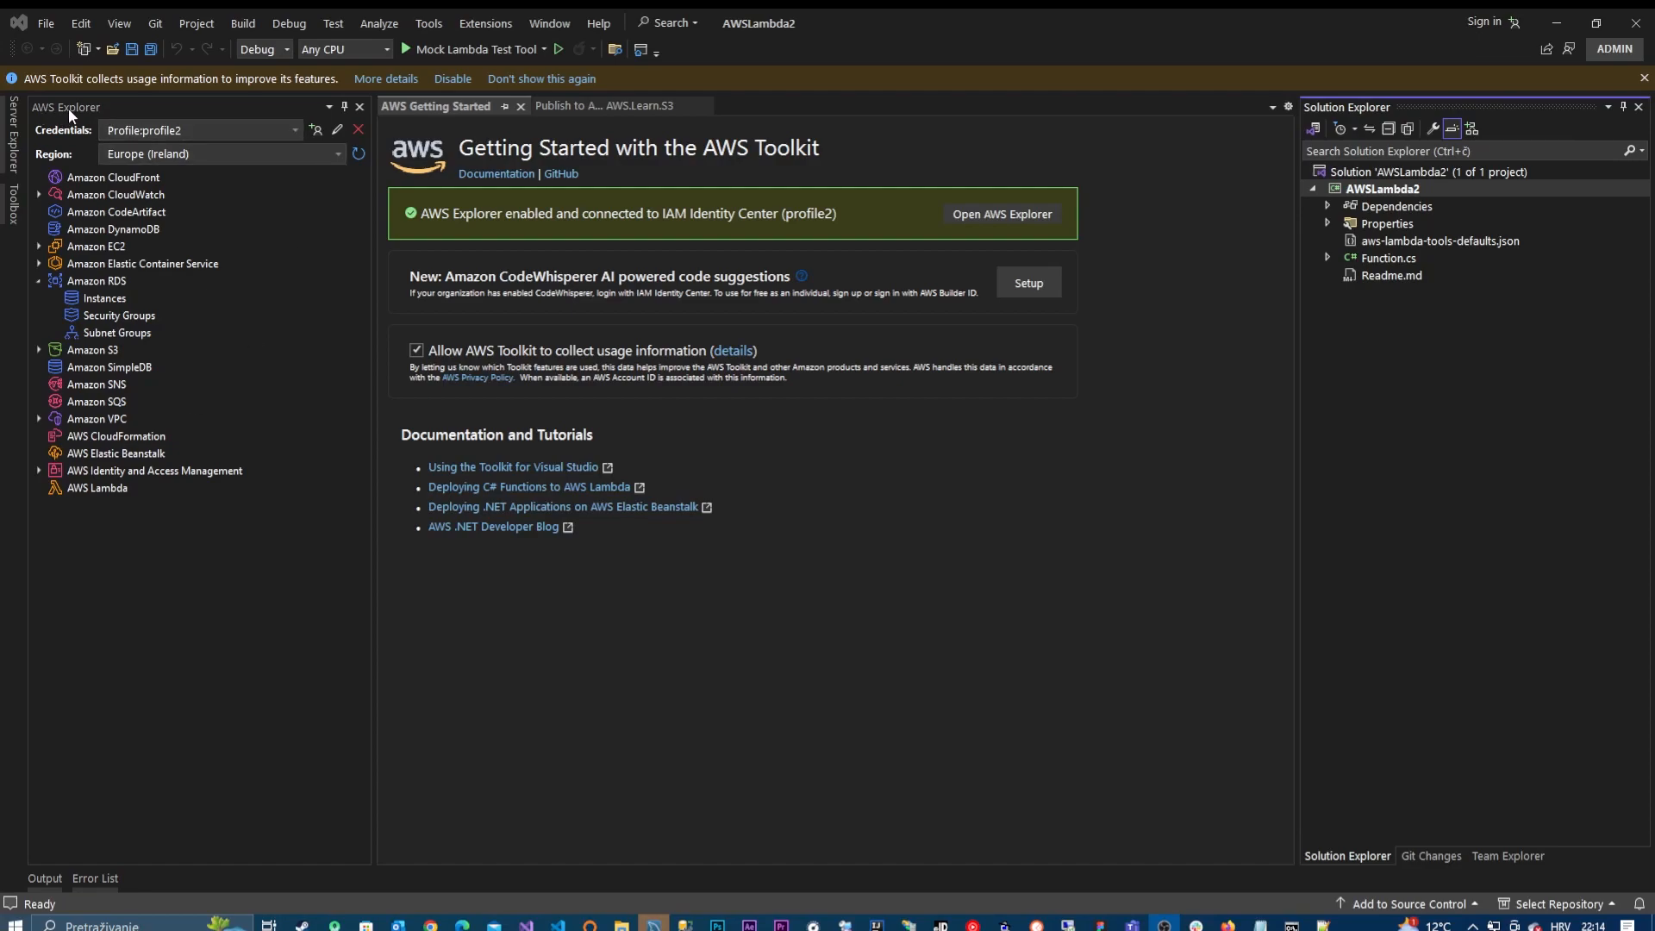
Step: Collapse Amazon RDS in Visual Studio's AWS Explorer and start a new project from the AWS Lambda Project (.NET Core - C#) template
click(41, 281)
click(44, 24)
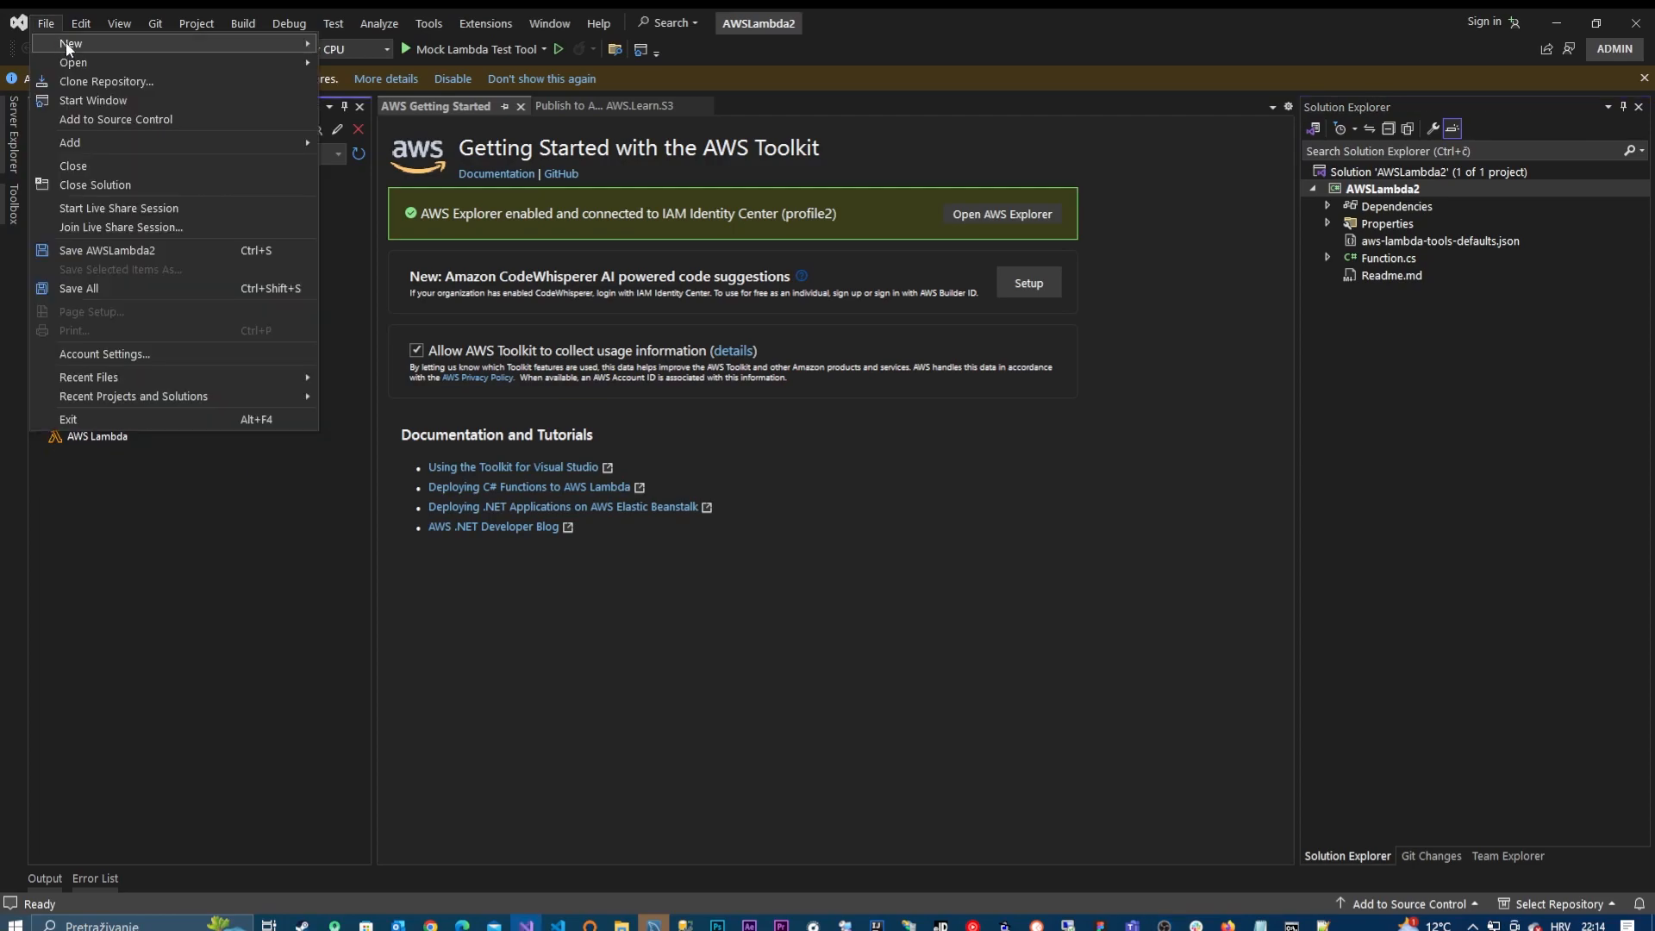
mouse_move(258, 43)
click(350, 45)
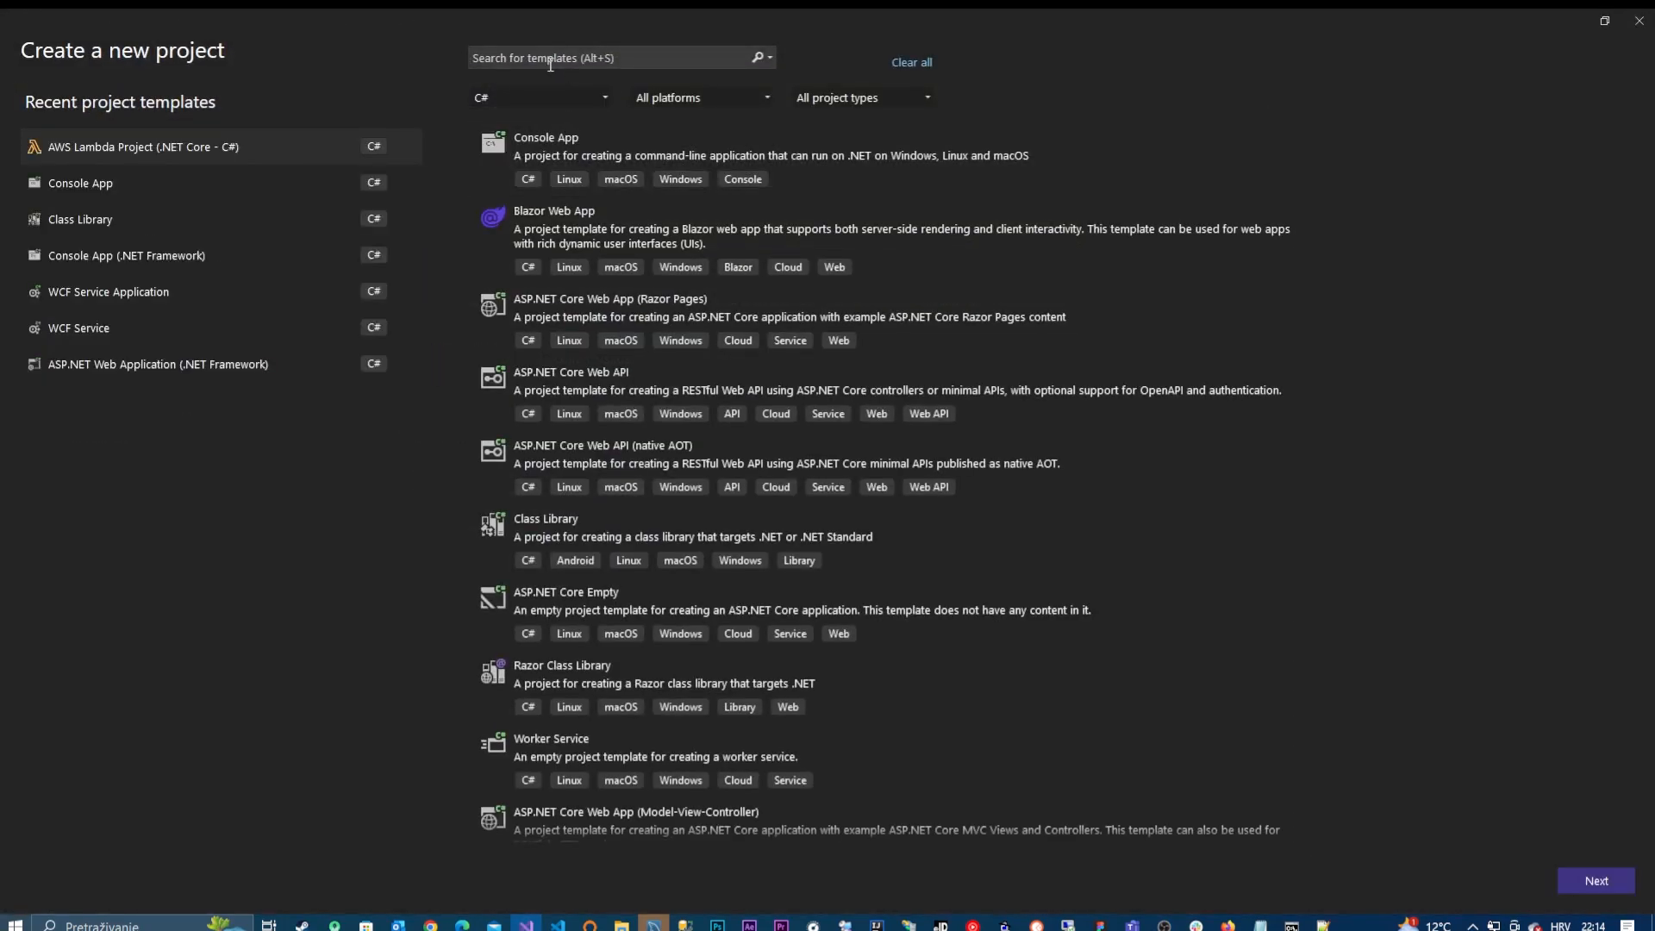
text(aws)
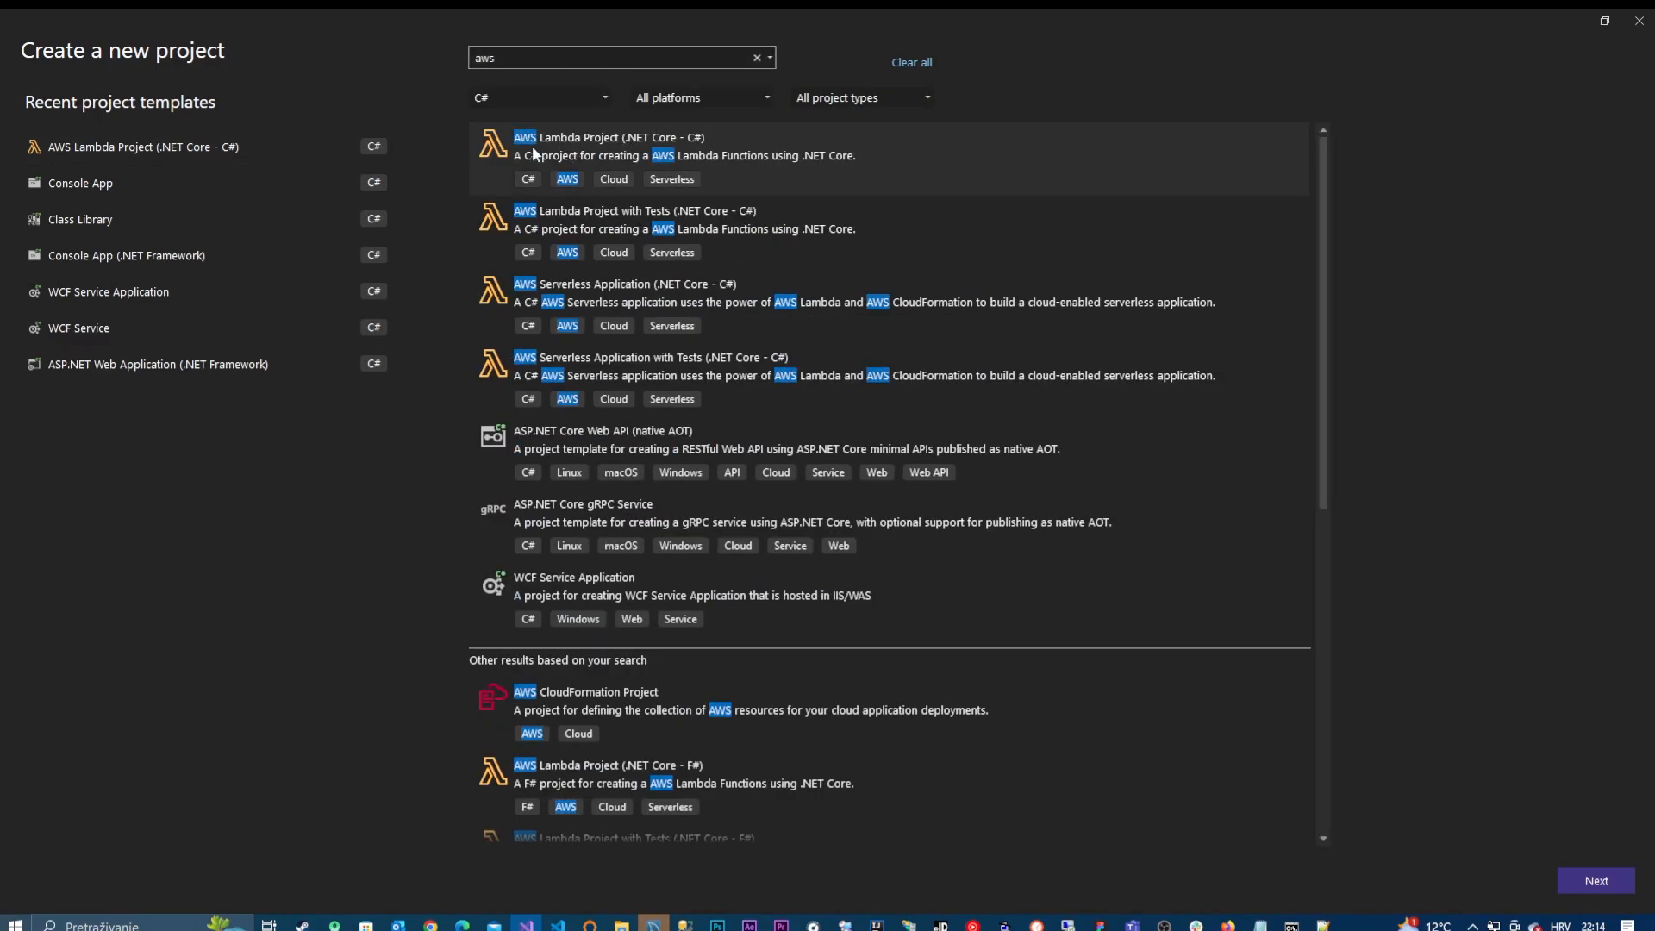
click(629, 148)
click(1598, 879)
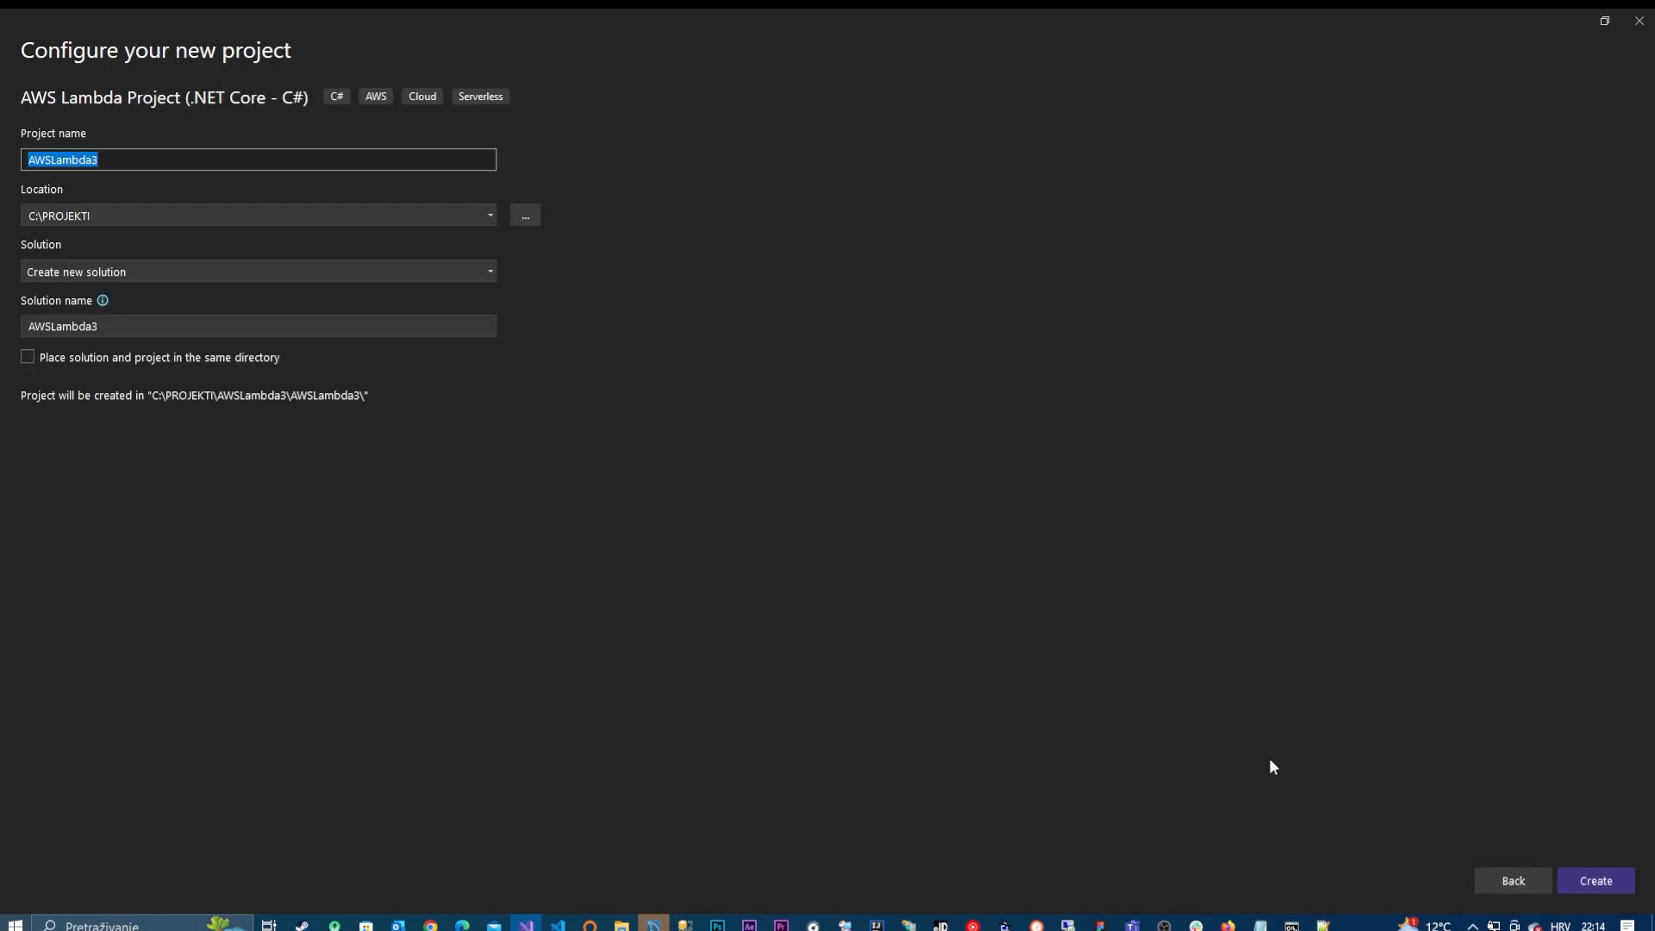
Step: Create the project as AWSLambda3 in C:\PROJEKTI using the Empty Function blueprint
click(1591, 882)
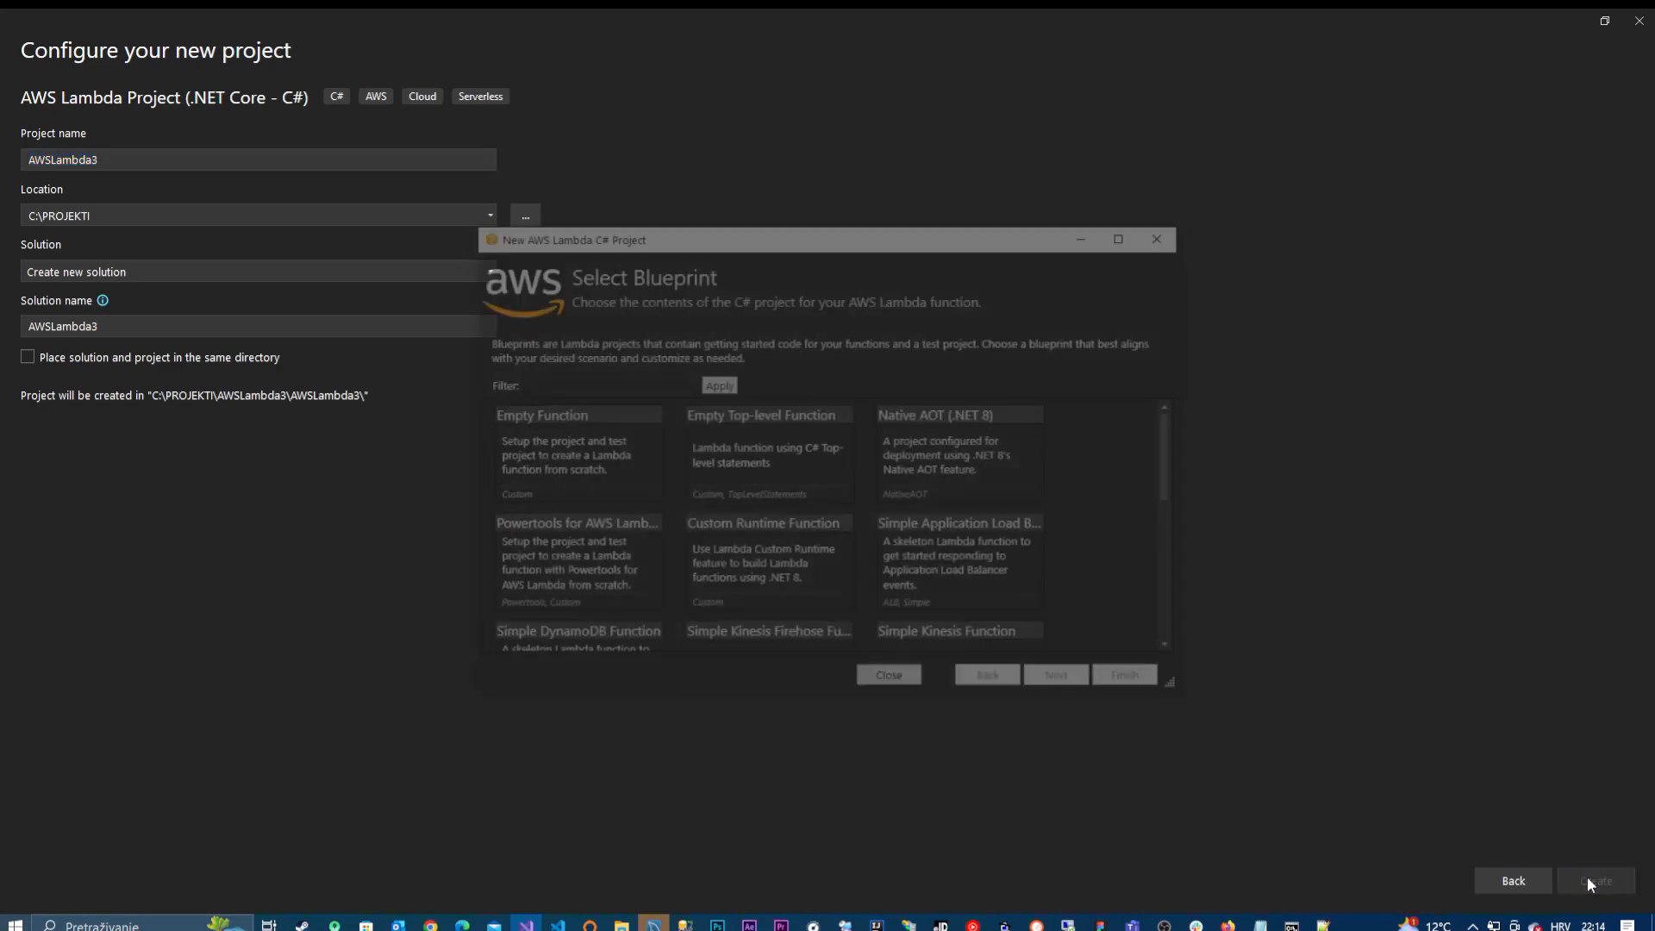
click(600, 451)
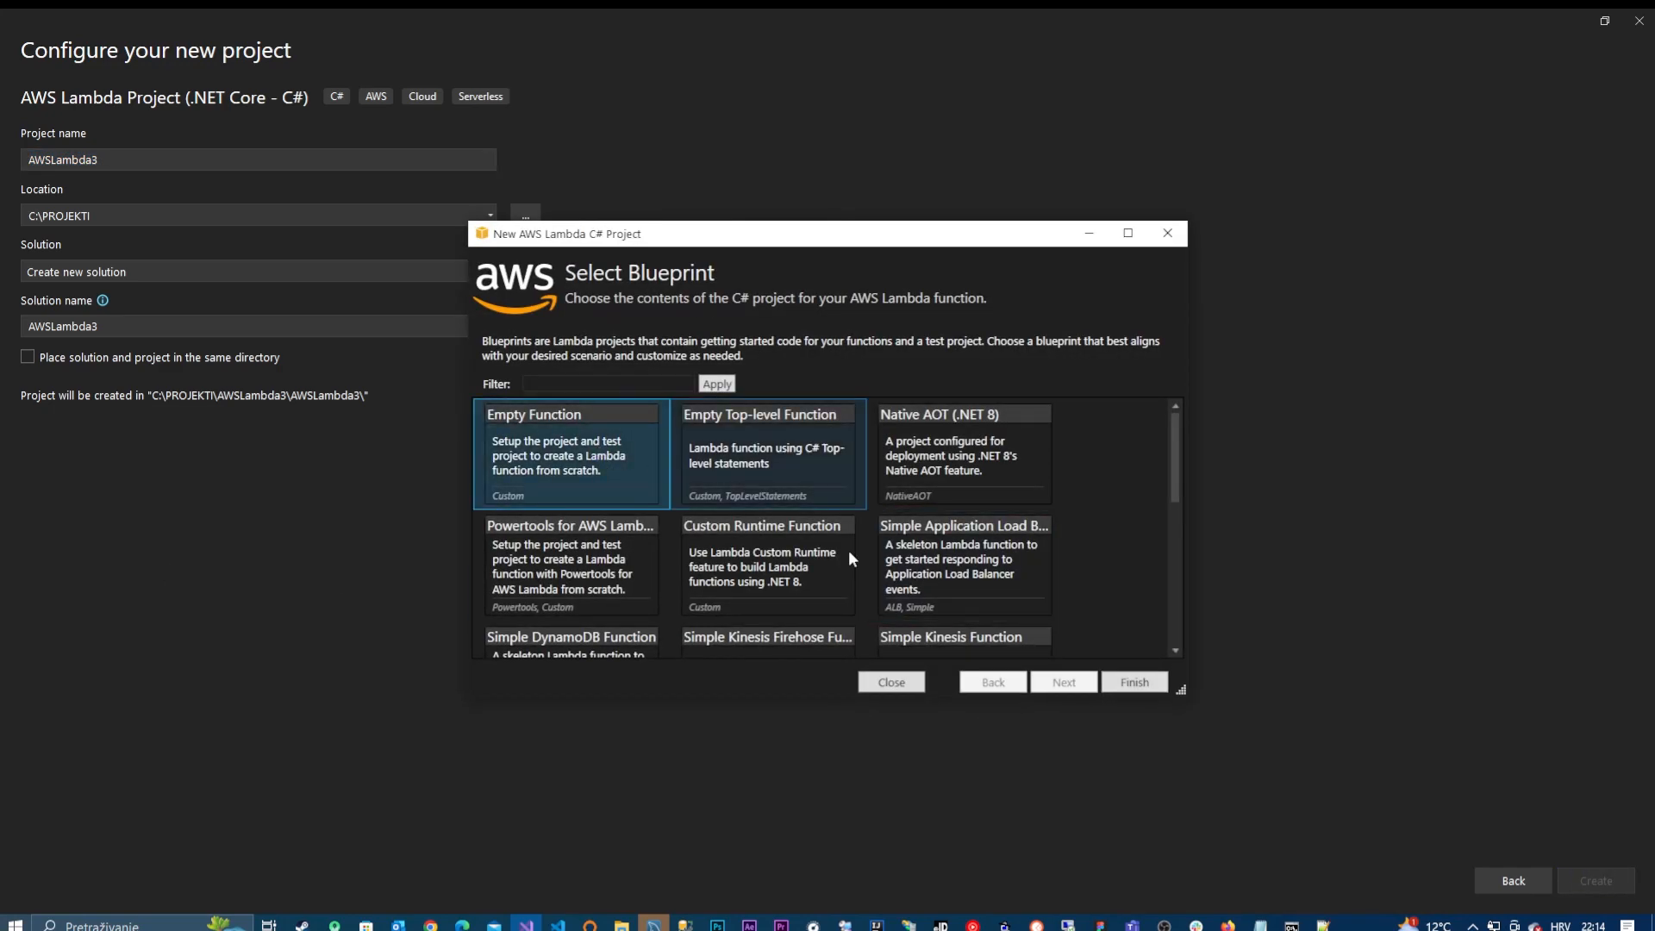
click(1132, 681)
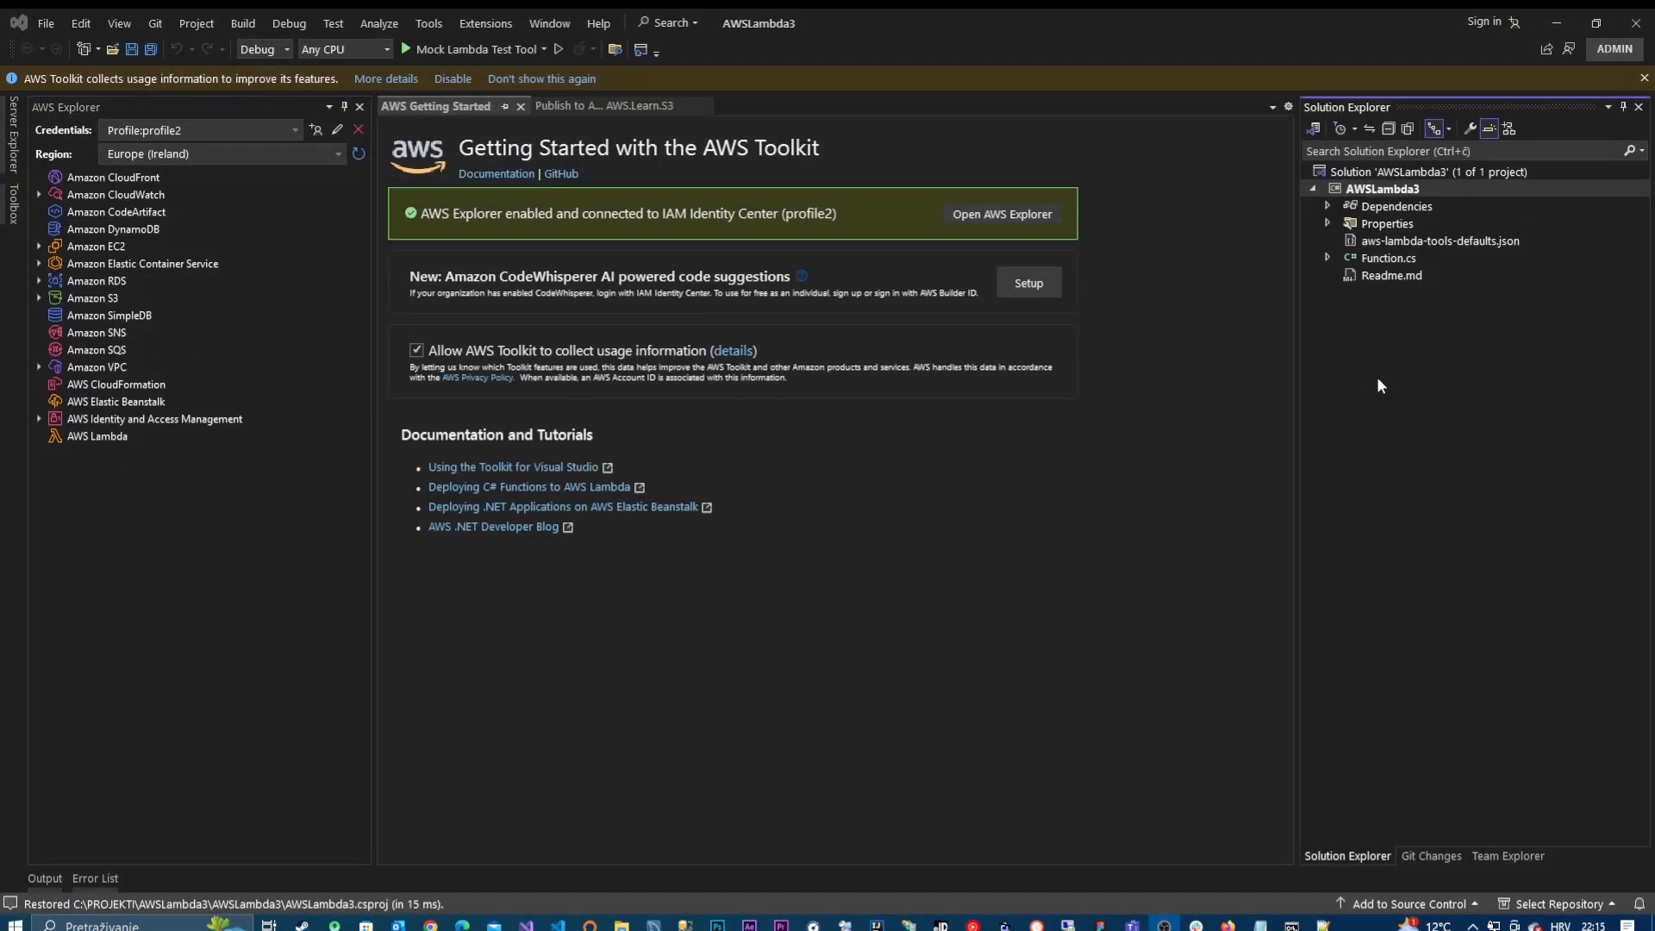
Step: Bring up the Publish to AWS Lambda dialog for the AWSLambda3 project and enlarge it to examine the function upload settings
right_click(1414, 184)
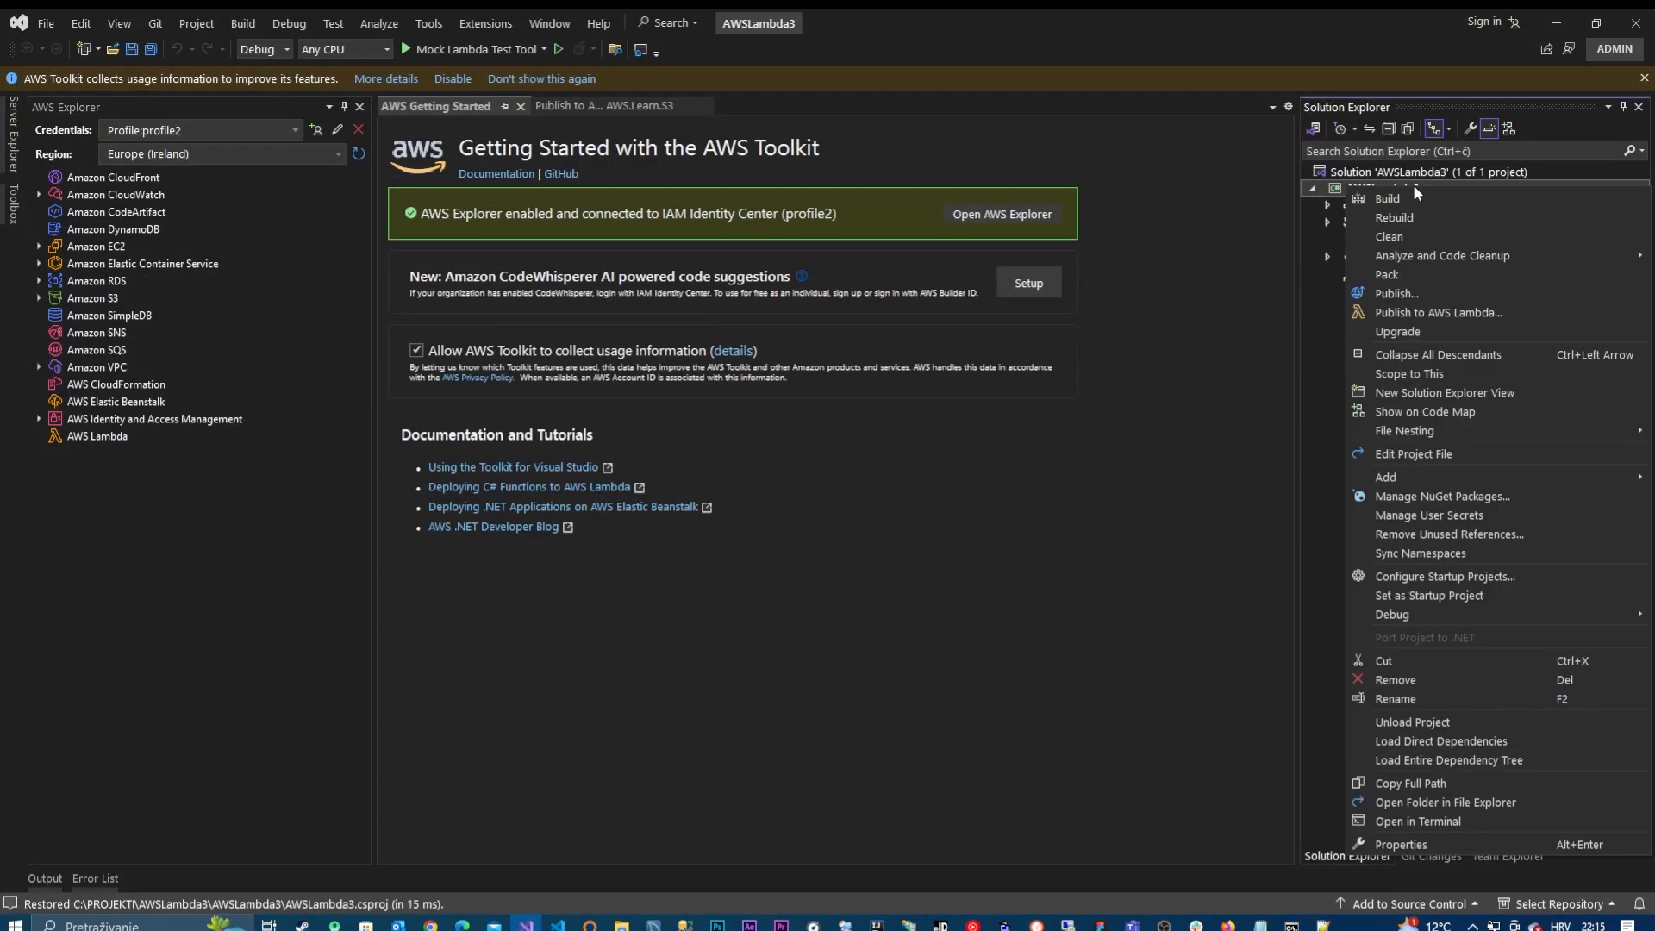
click(1475, 314)
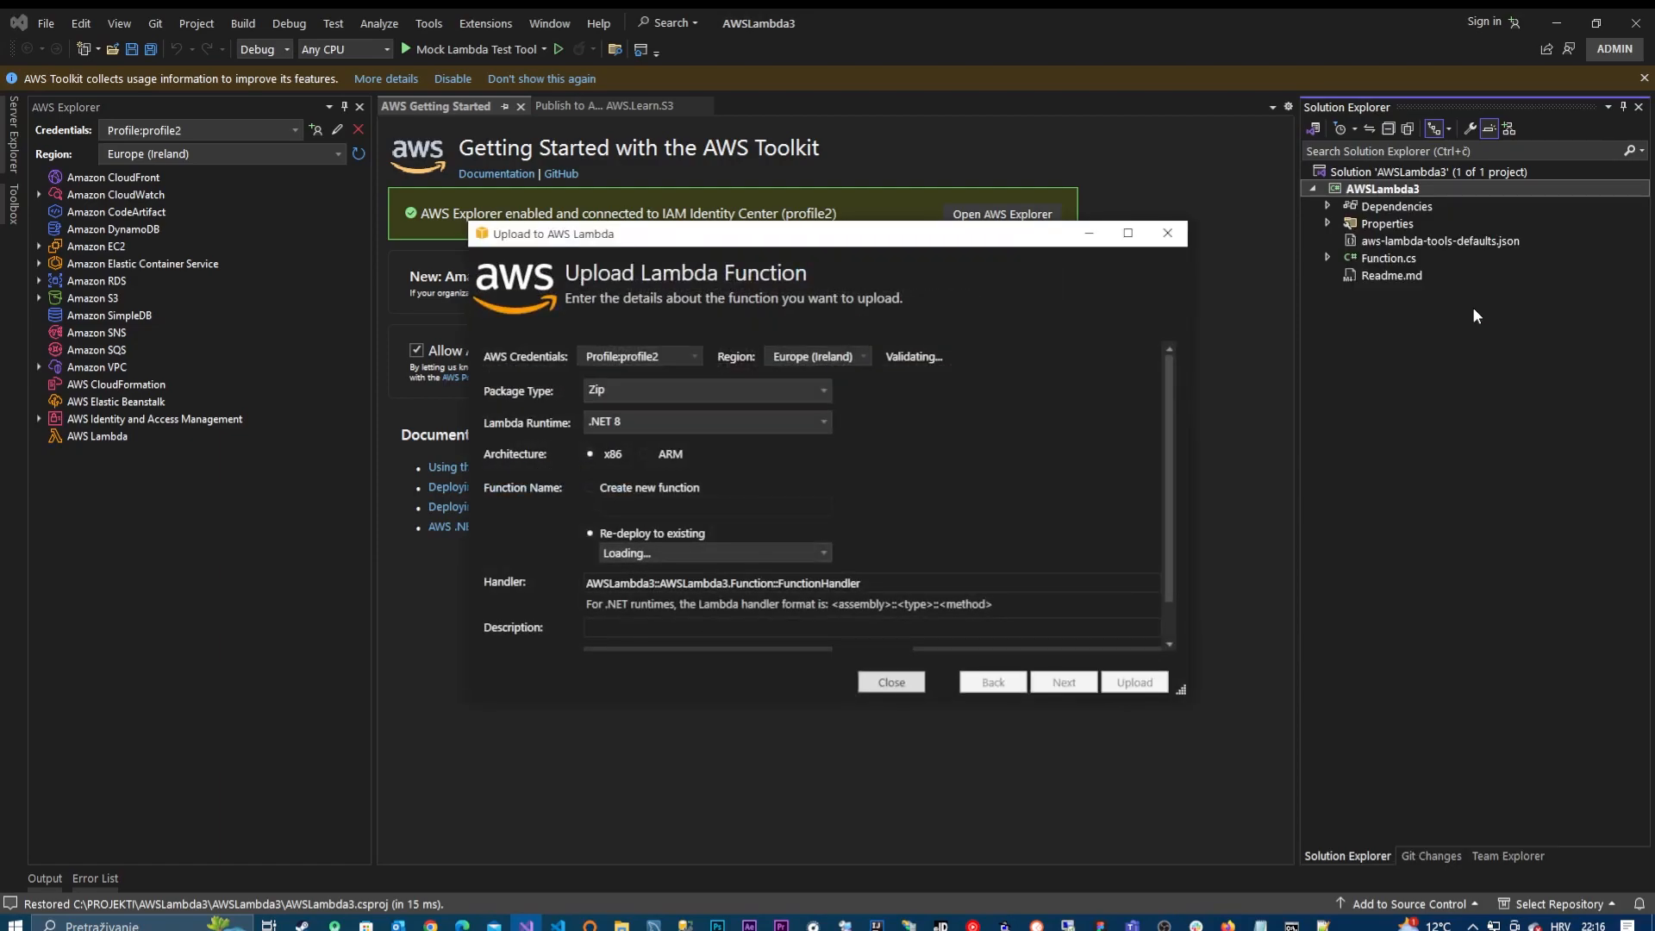
drag(1180, 689, 1357, 766)
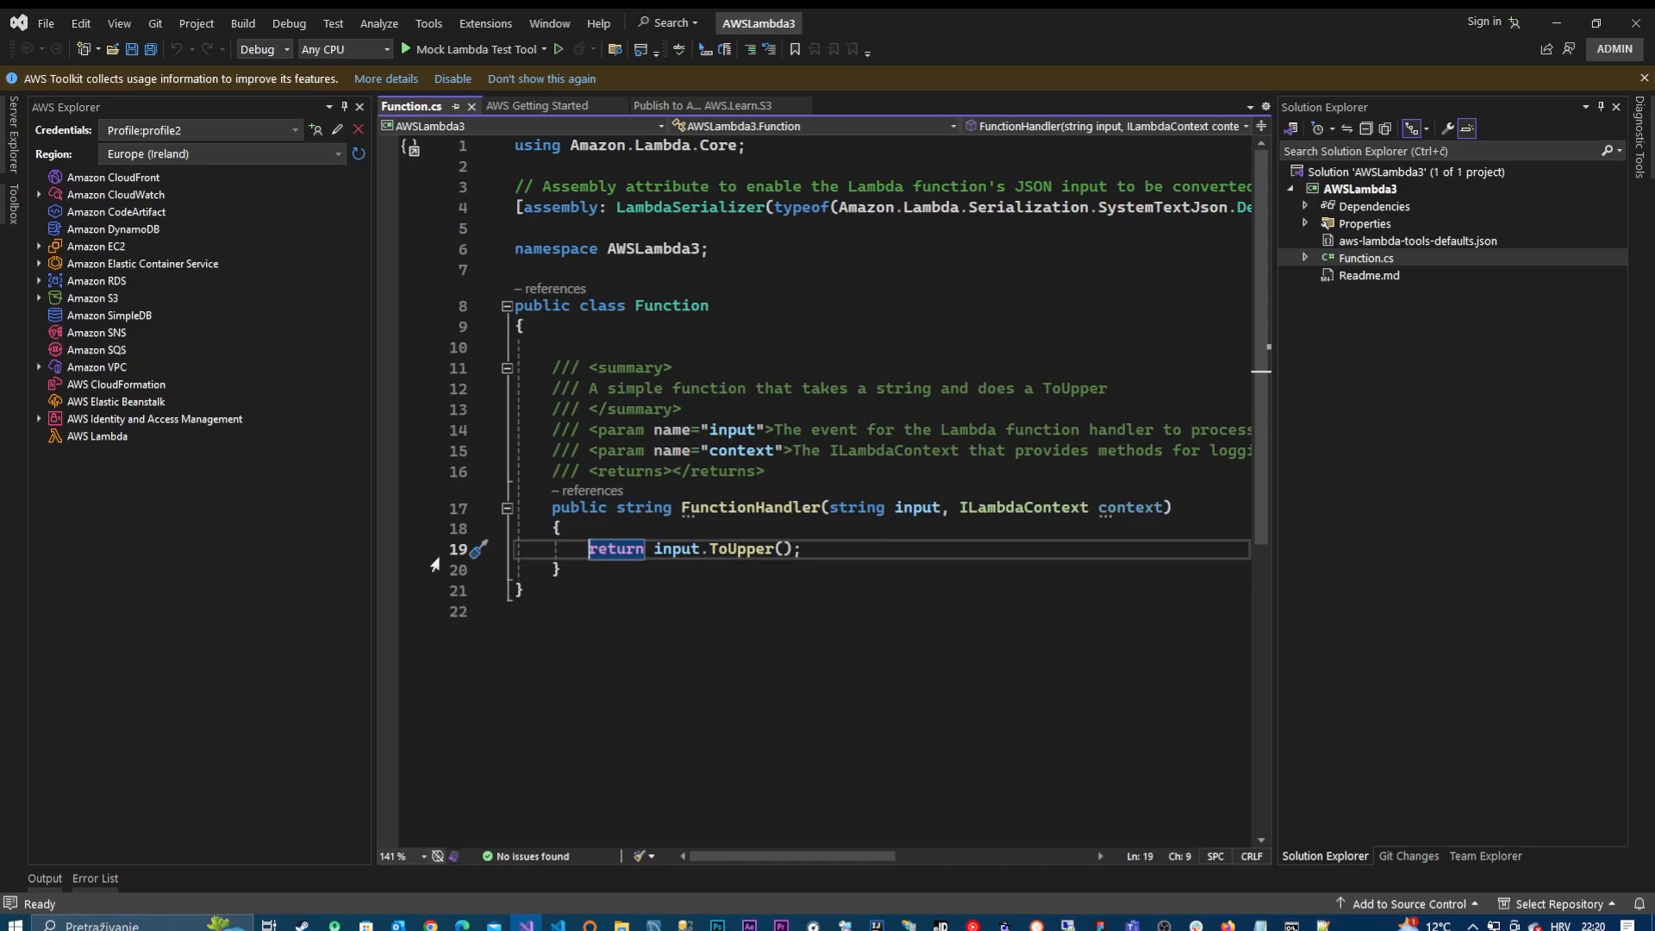
Step: Set a breakpoint on the return input.ToUpper() line in Function.cs and start debugging with the Mock Lambda Test Tool
click(385, 549)
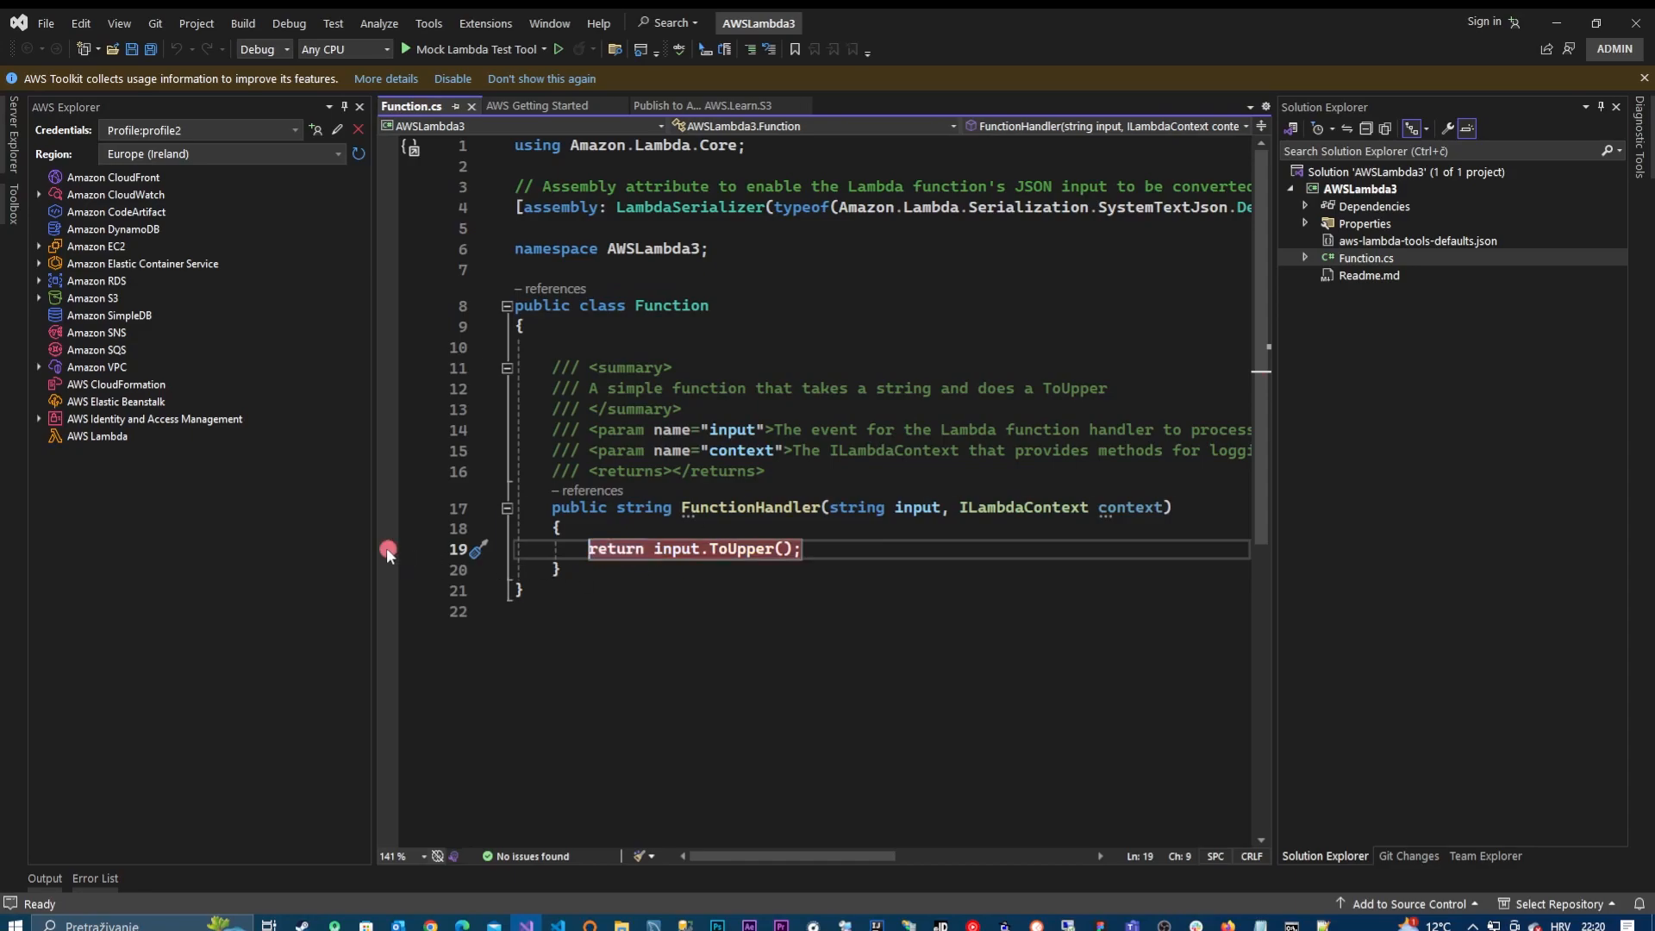
click(453, 48)
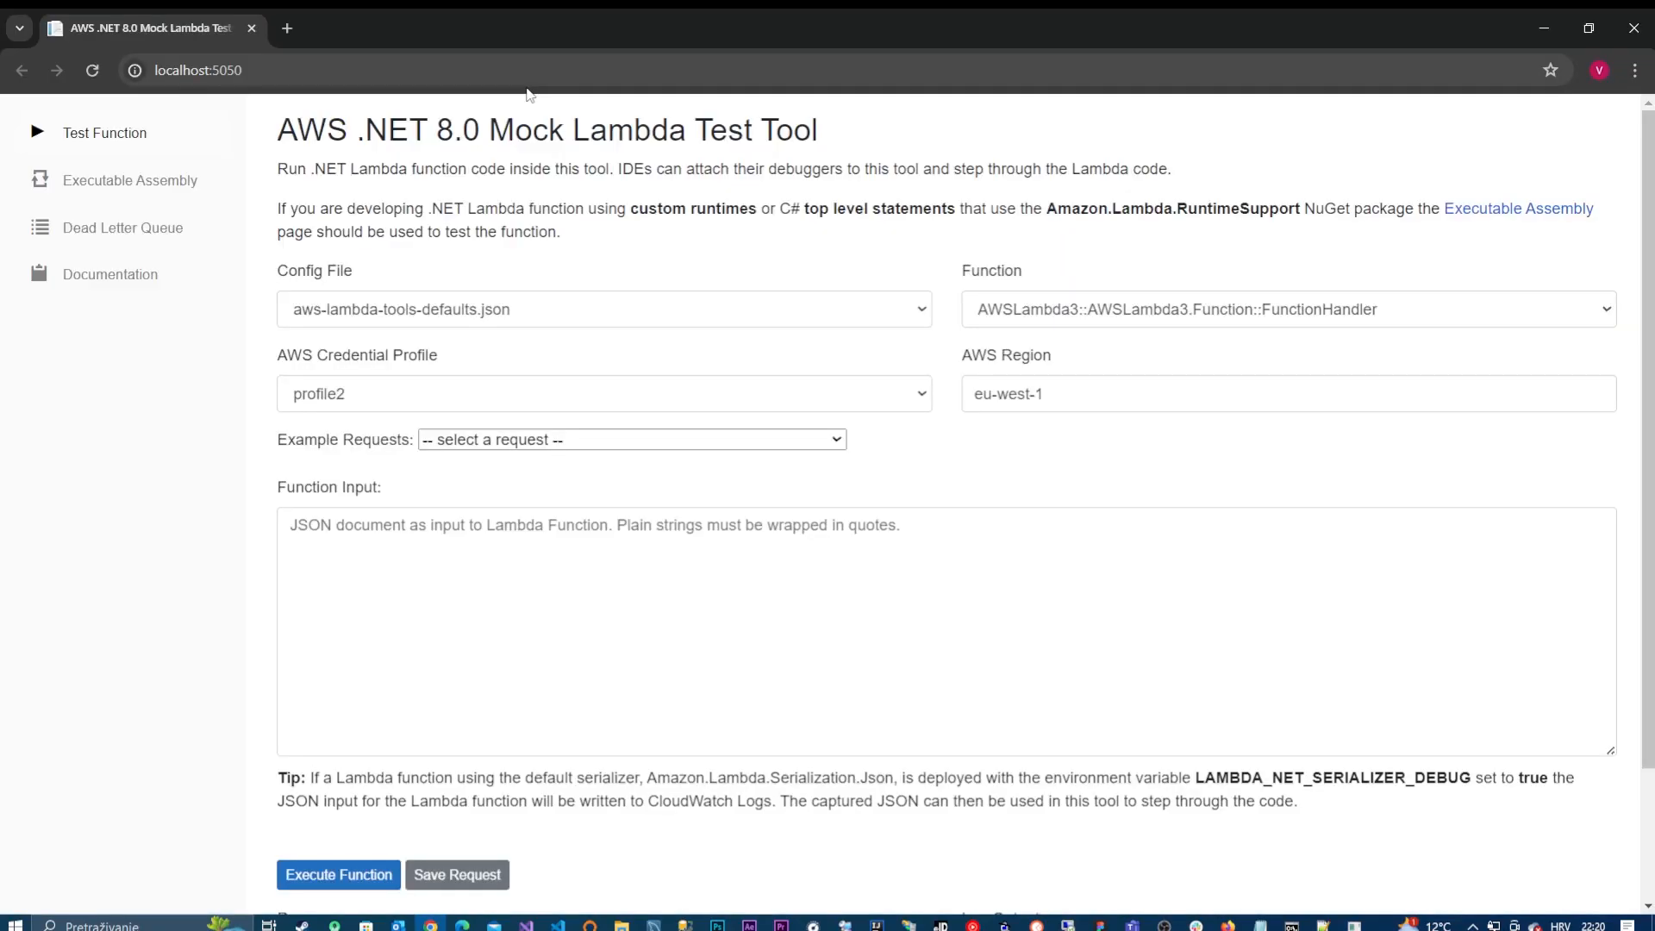
Step: Enter "dsdsdsdsdsdsd" in double quotes as the function input and execute the Lambda function
click(594, 441)
click(1052, 534)
click(601, 555)
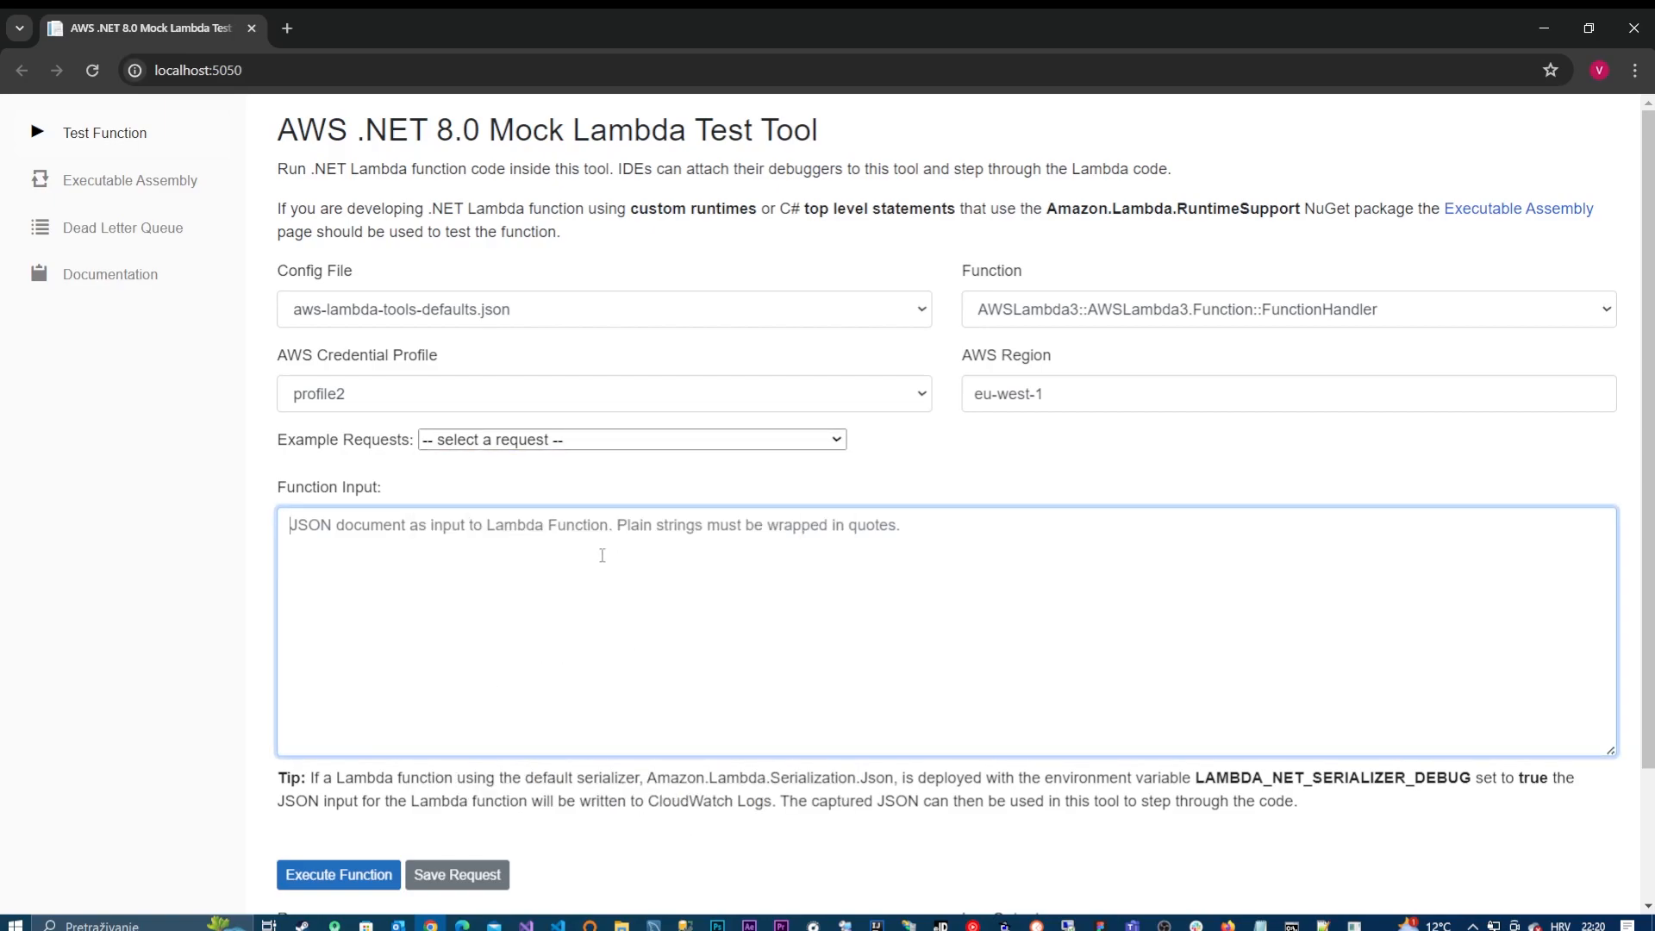
text("")
text(dsdsdsdsdsdsd)
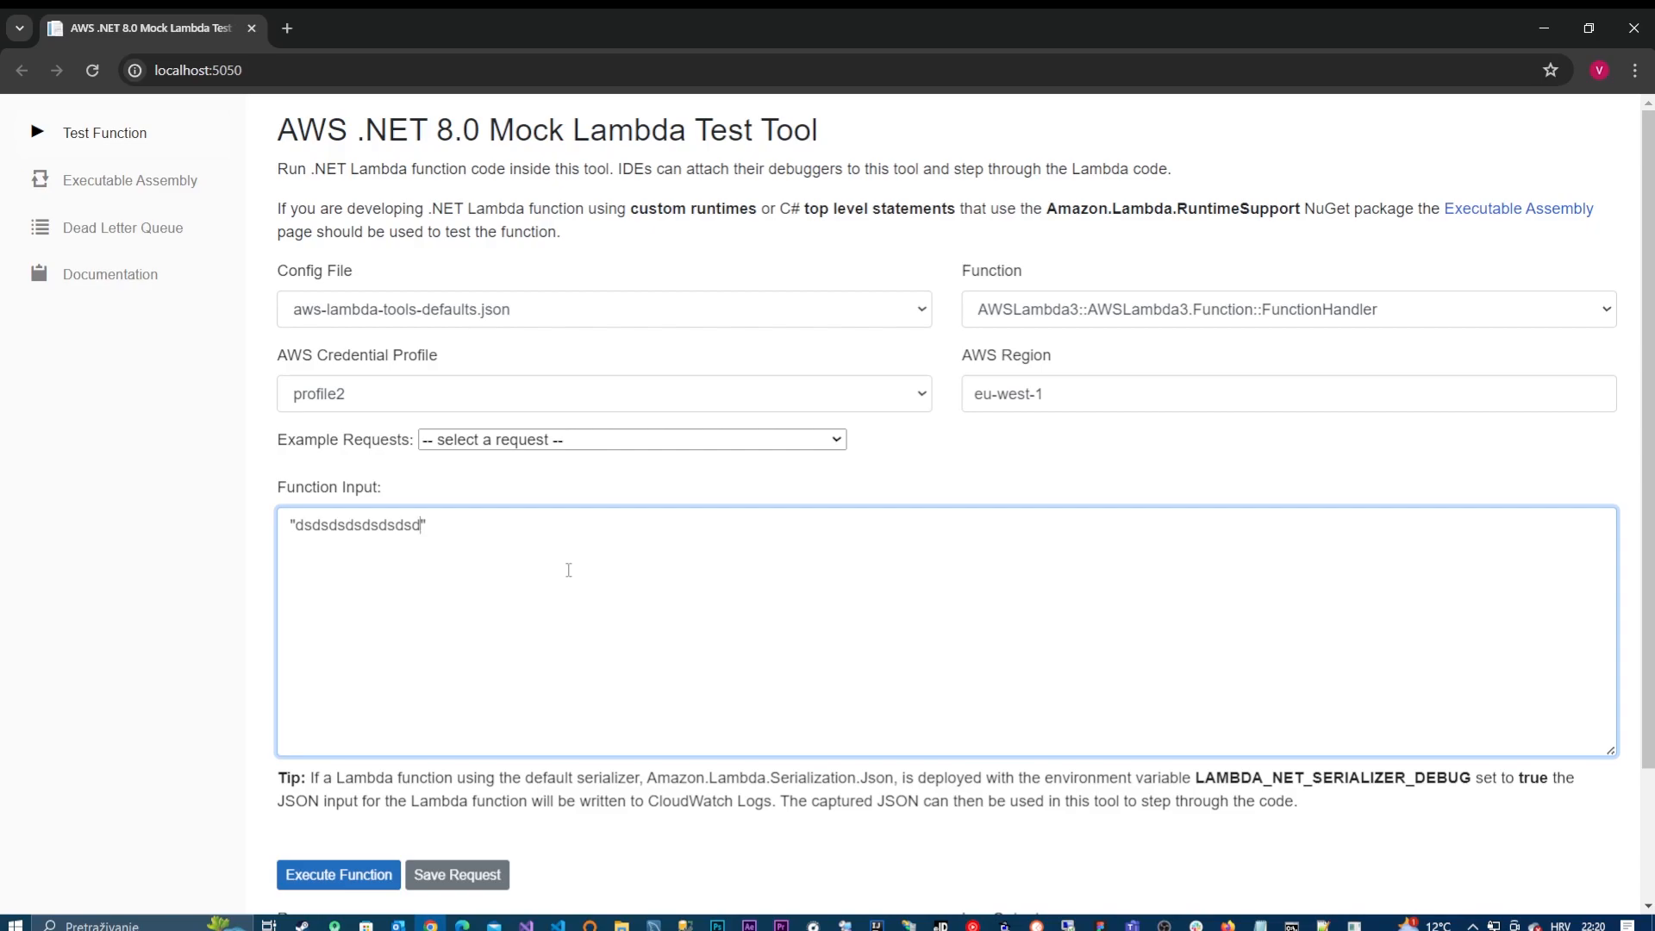
click(354, 875)
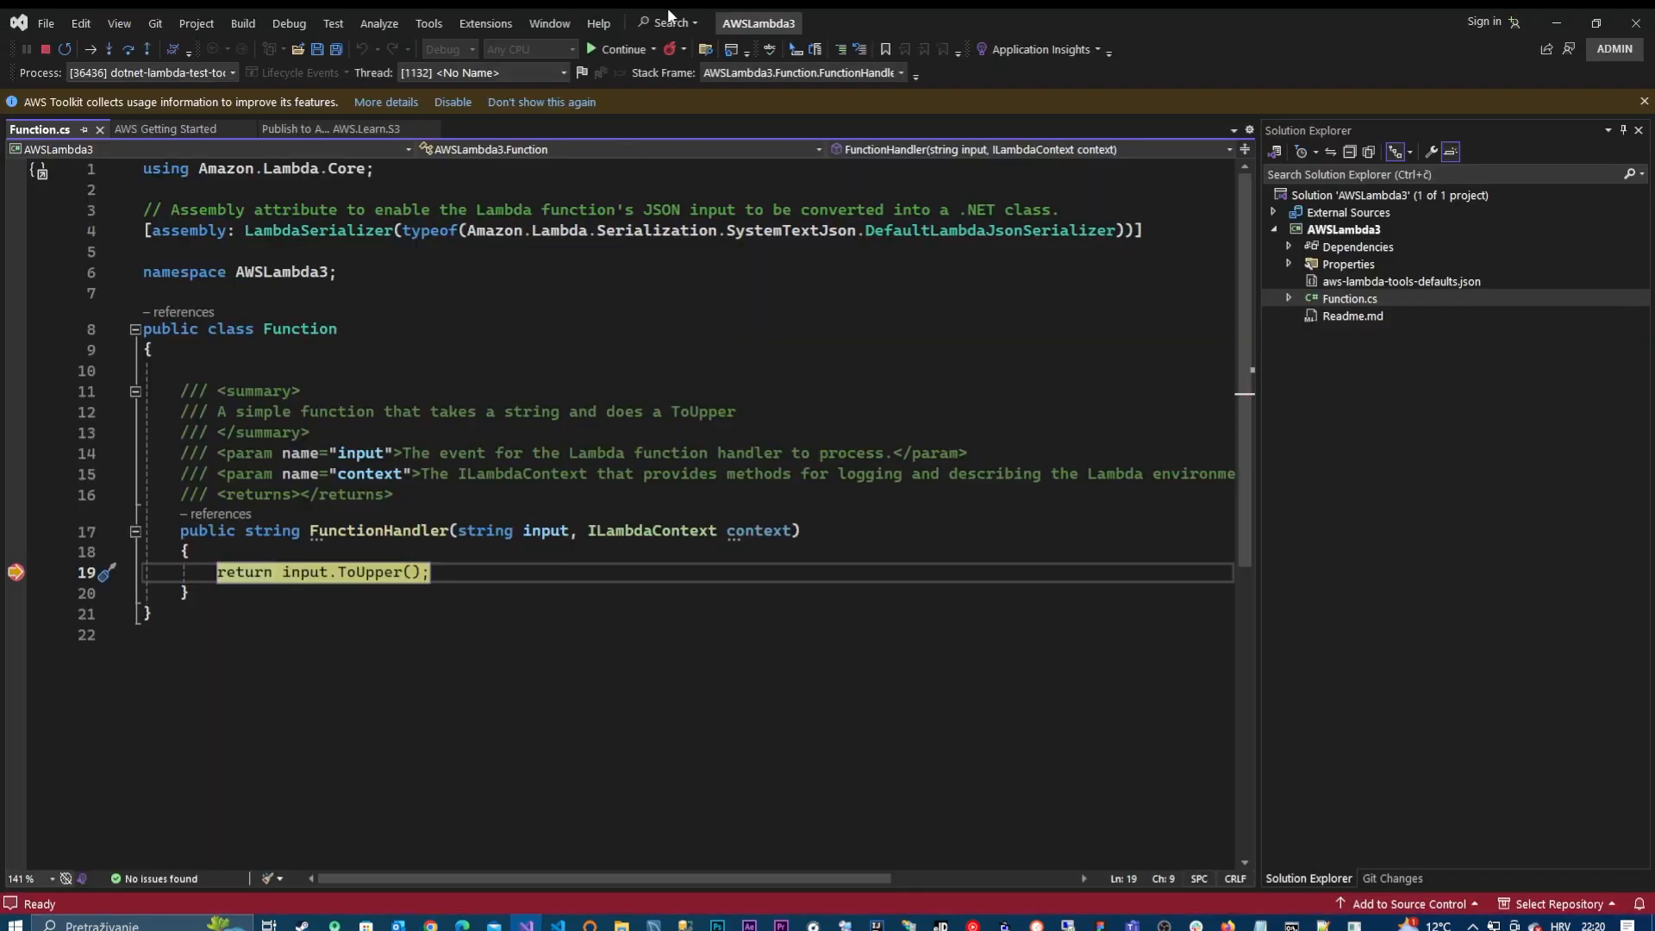
Step: Continue execution past the breakpoint, switch back to the Mock Lambda Test Tool in the browser and examine the function's response
click(619, 52)
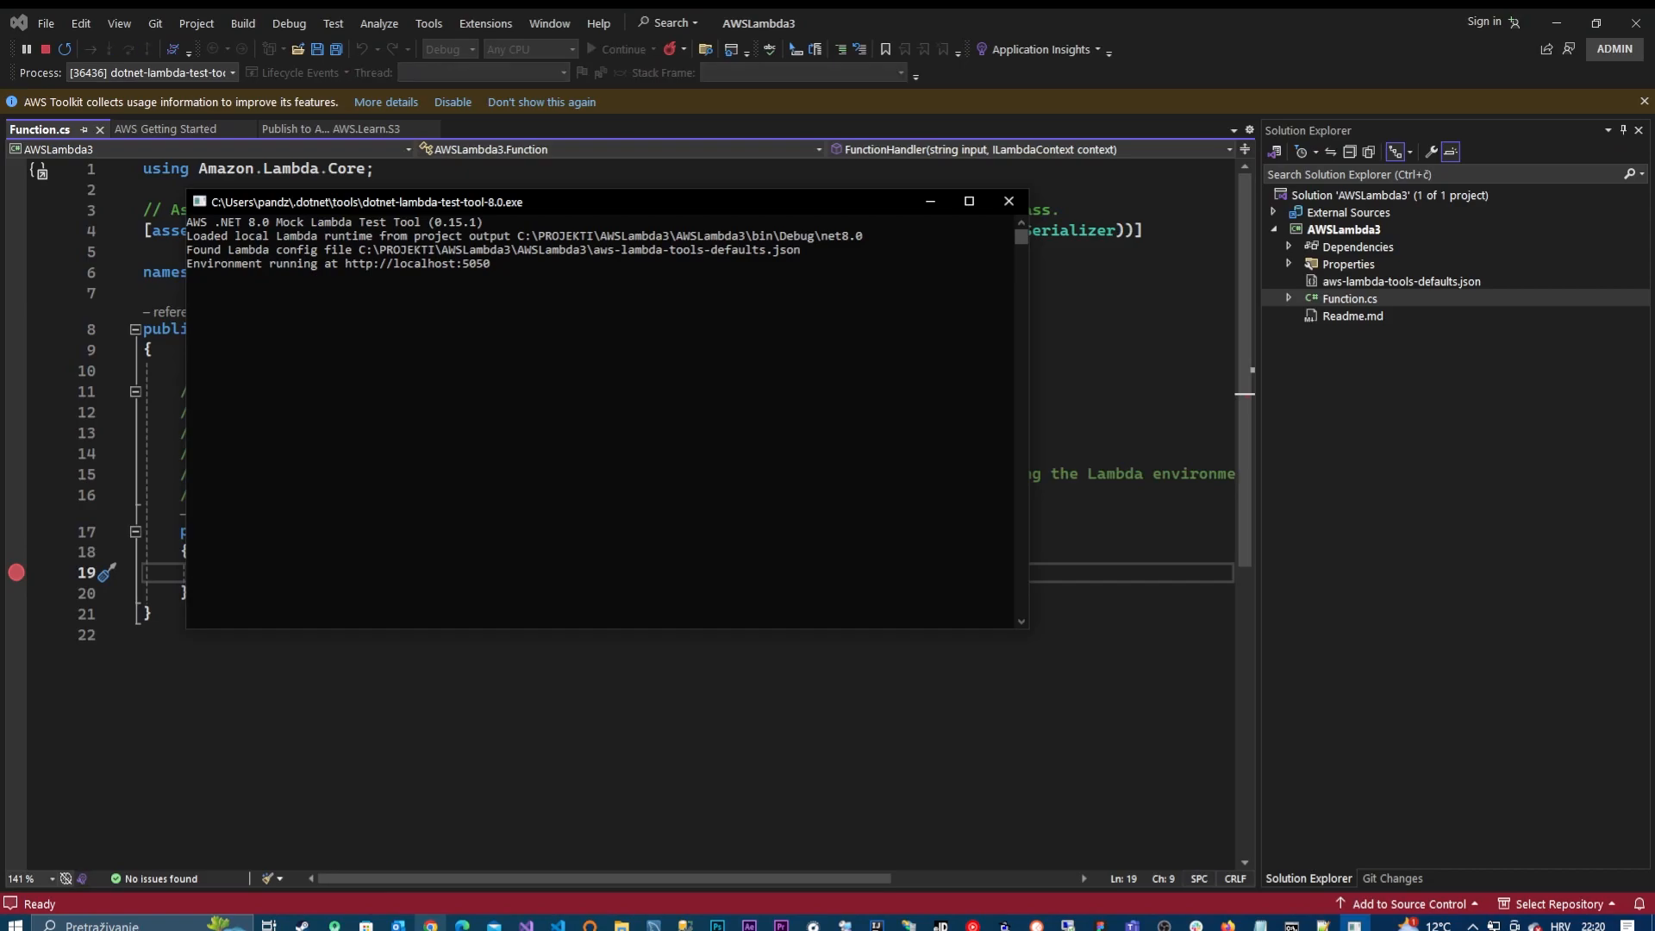
click(429, 923)
scroll(552, 663, down, 3)
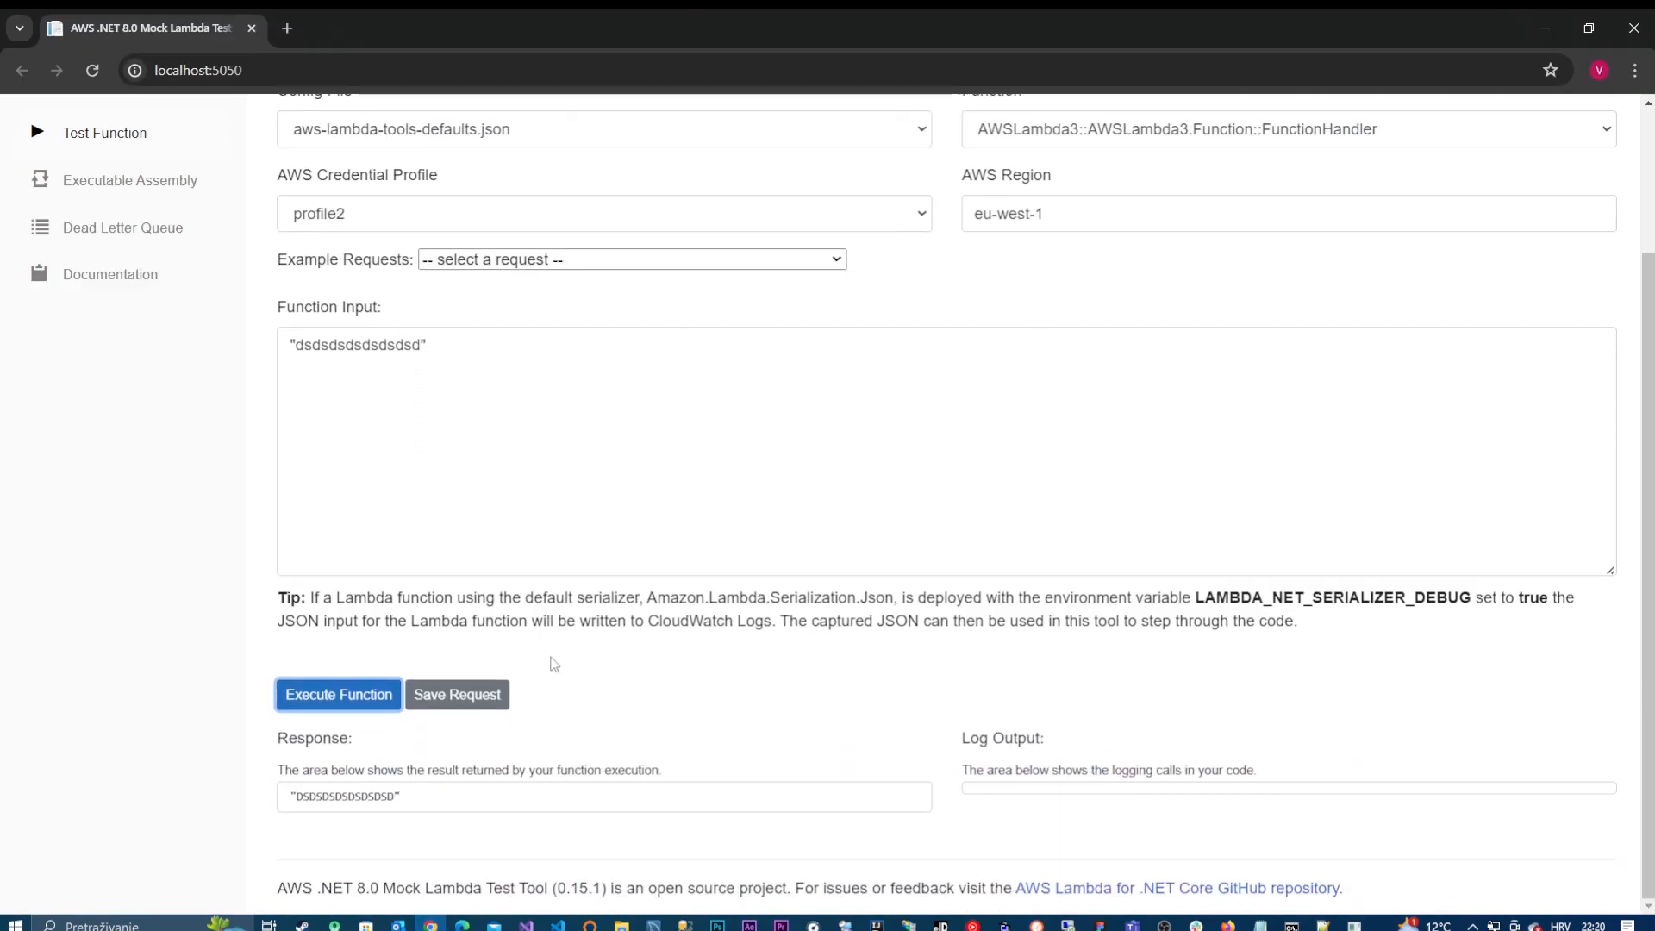
double_click(373, 790)
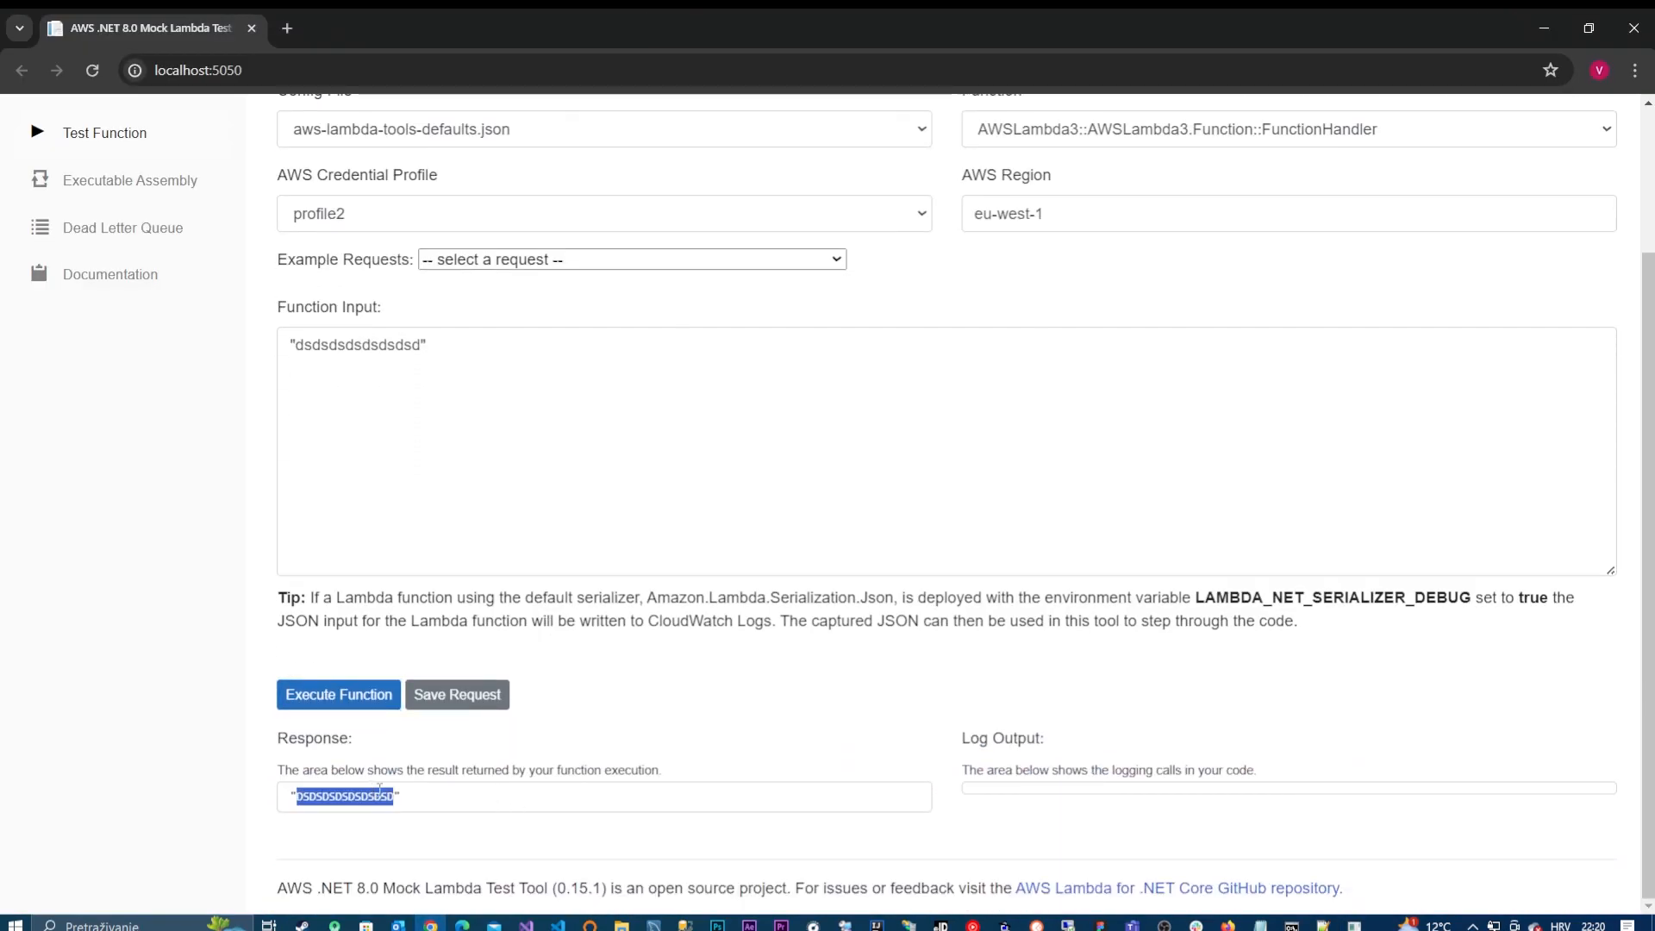